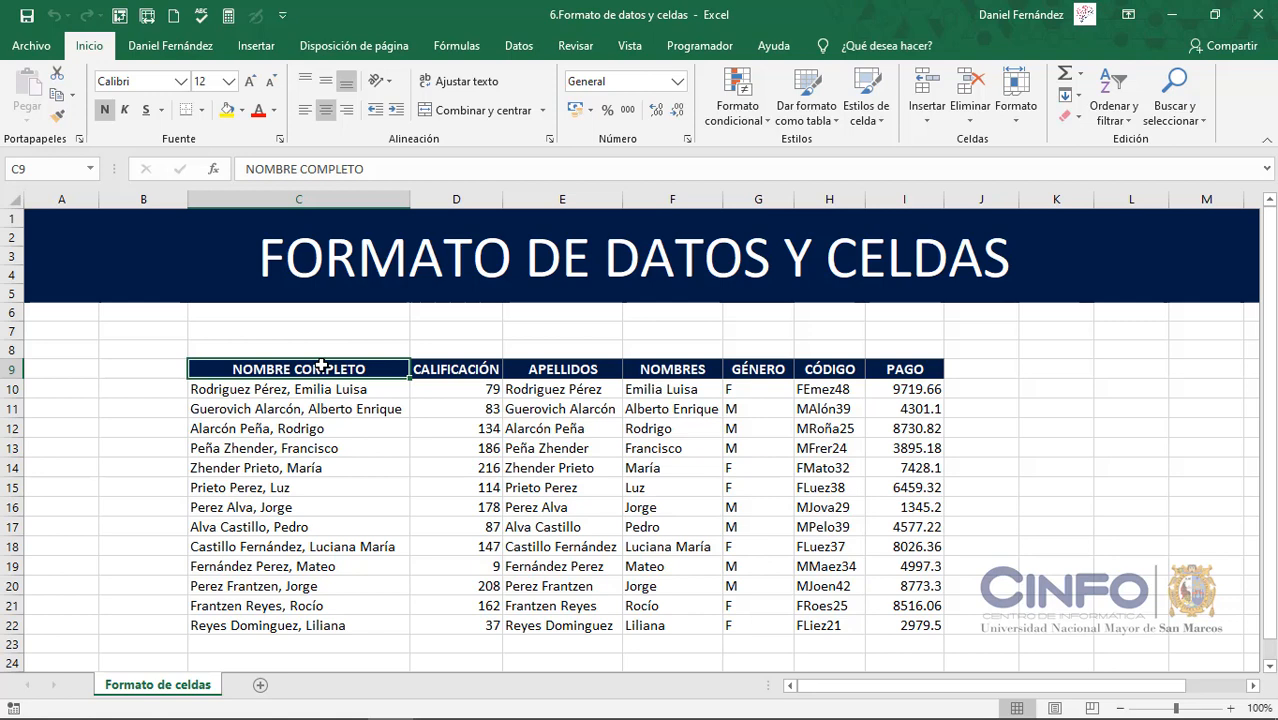
Apply the Texto number format to the full names in C10:C22.
drag(320, 389, 314, 624)
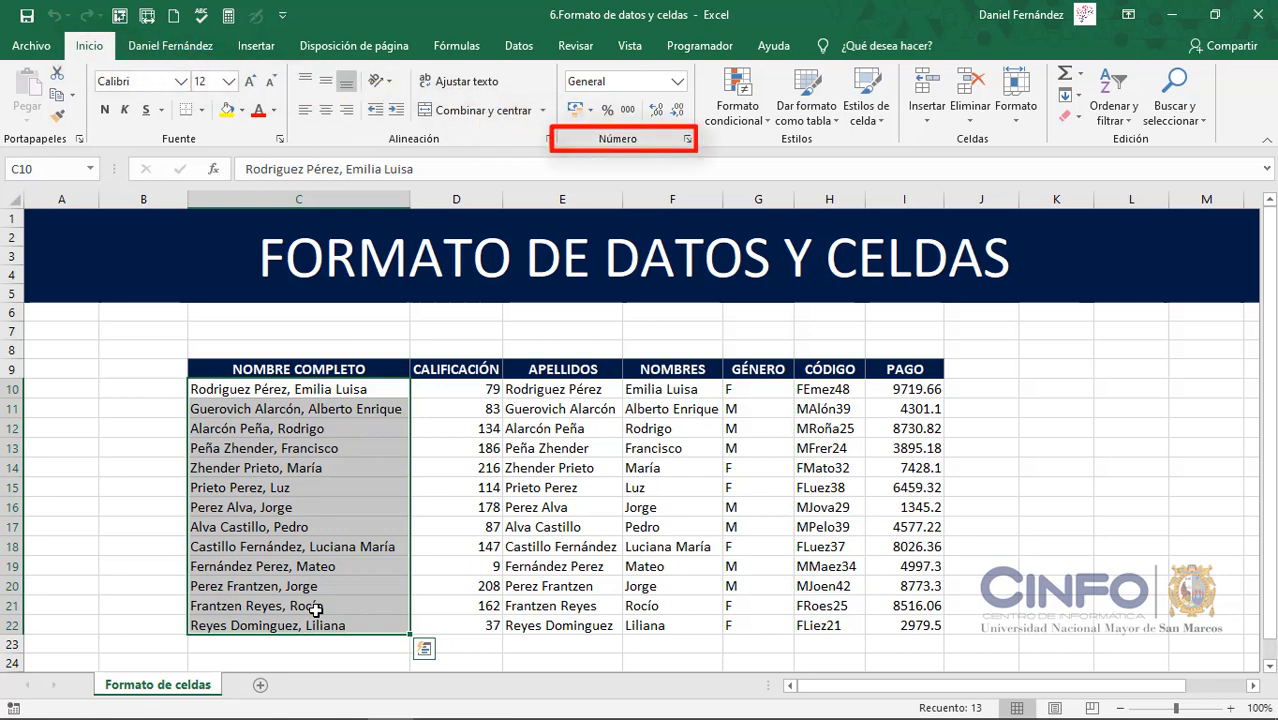
click(678, 84)
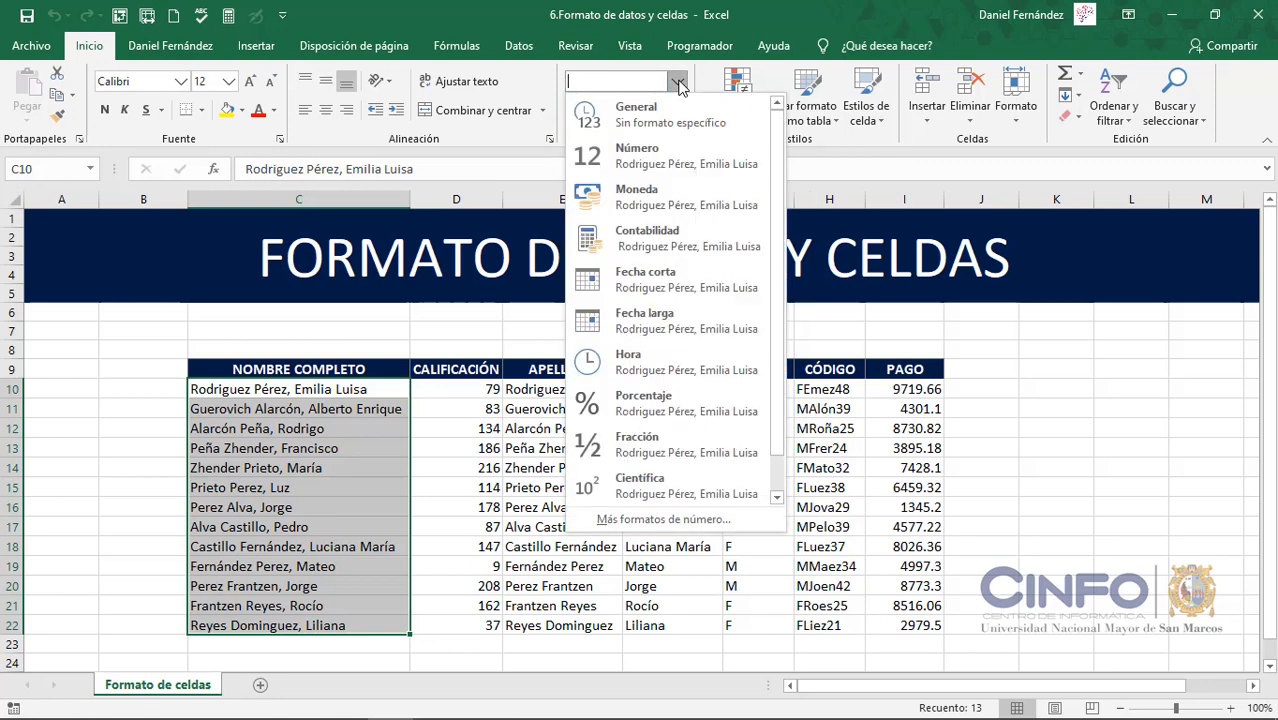
click(678, 84)
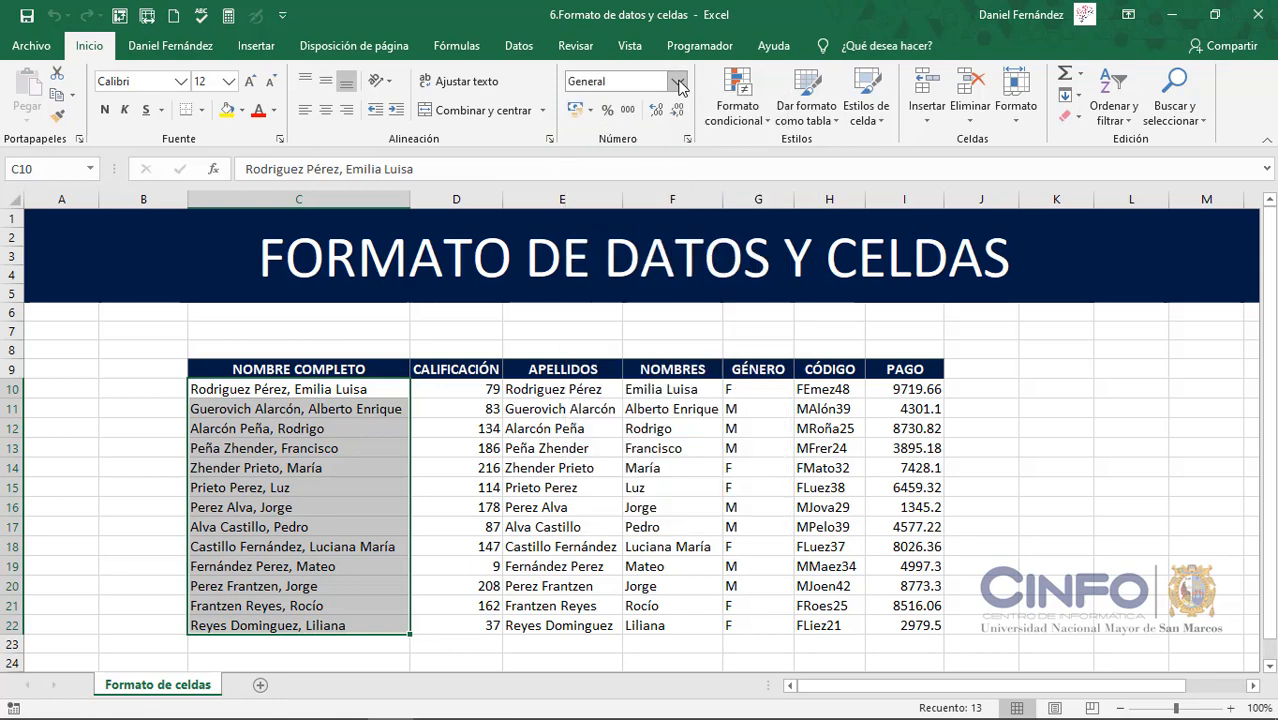
click(687, 141)
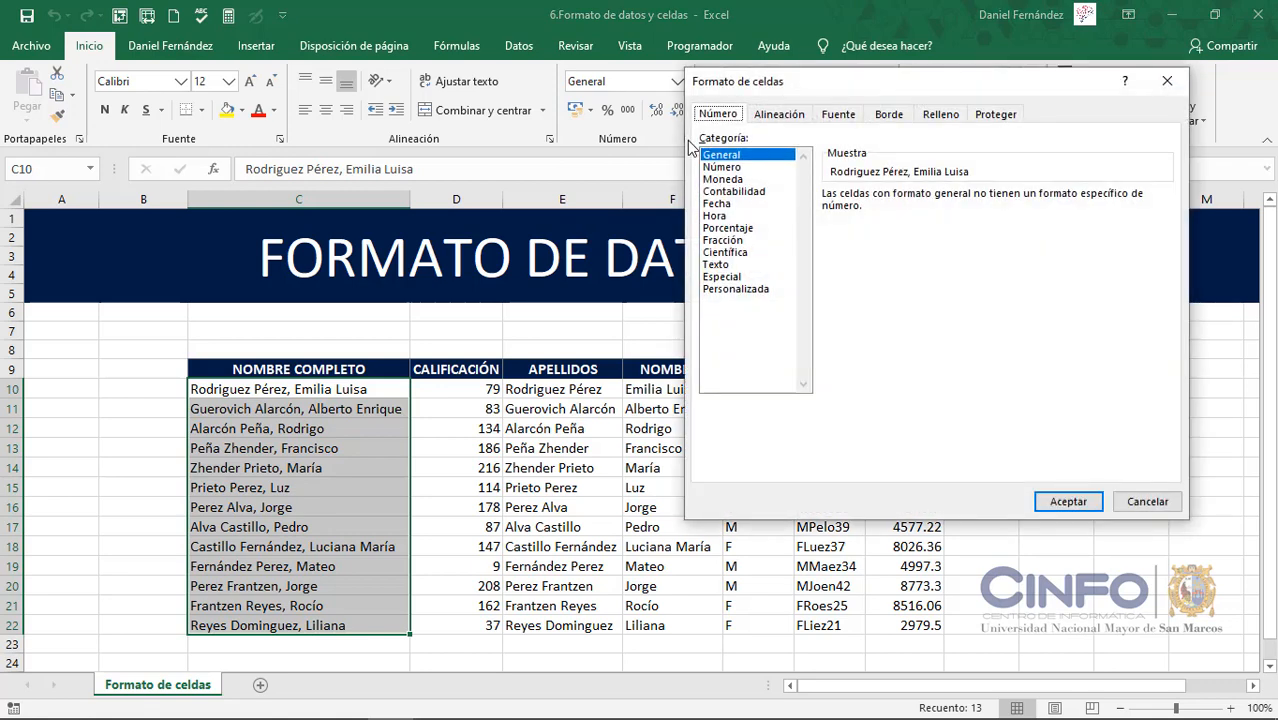
drag(893, 88, 800, 160)
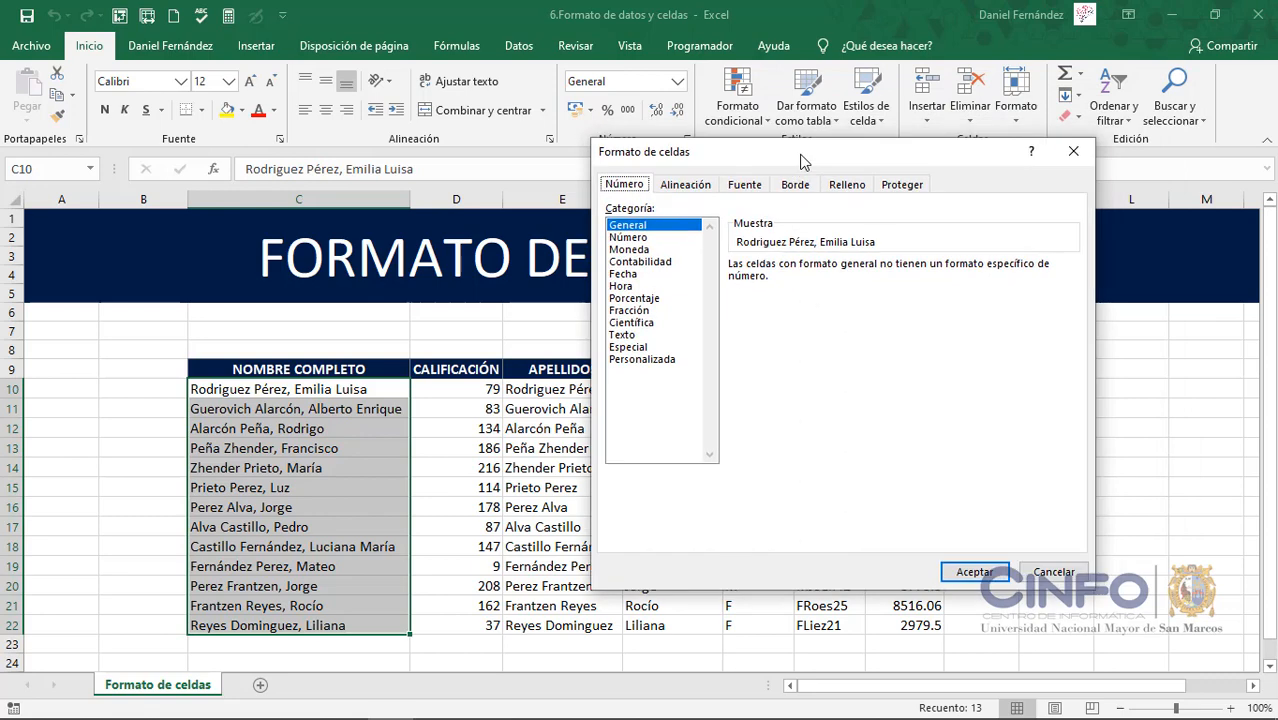
click(1073, 152)
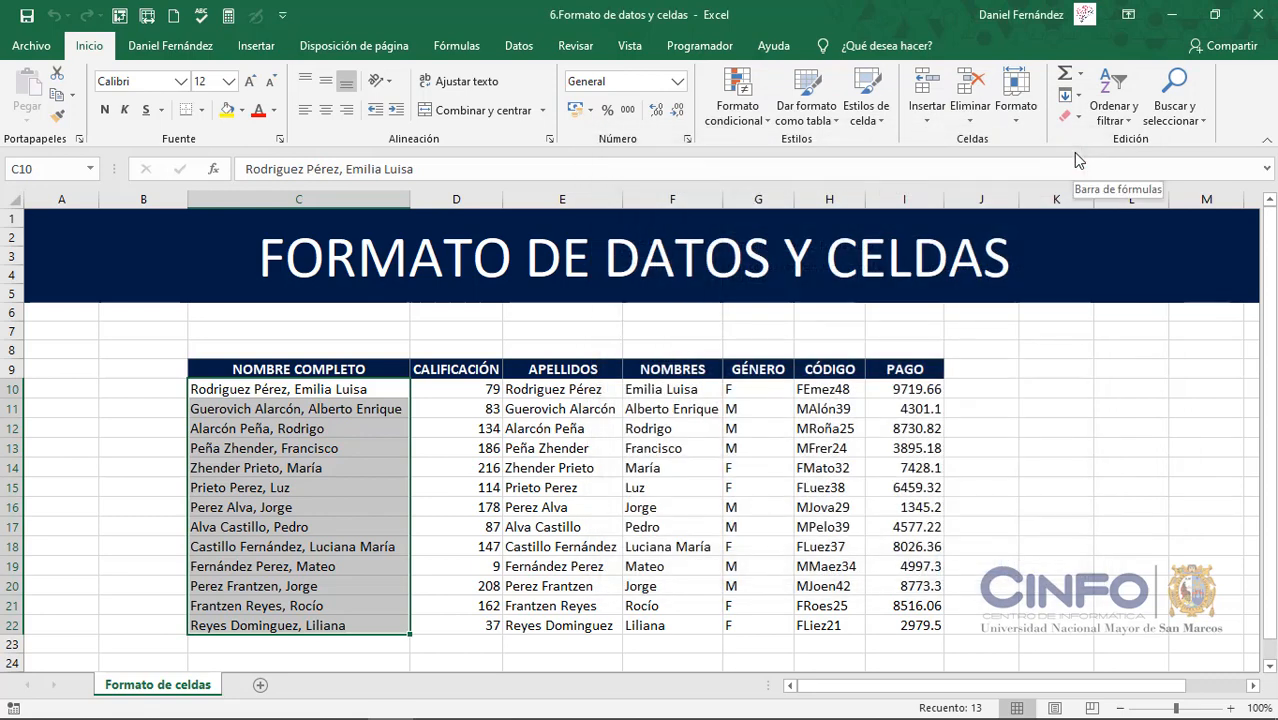
key(ctrl+1)
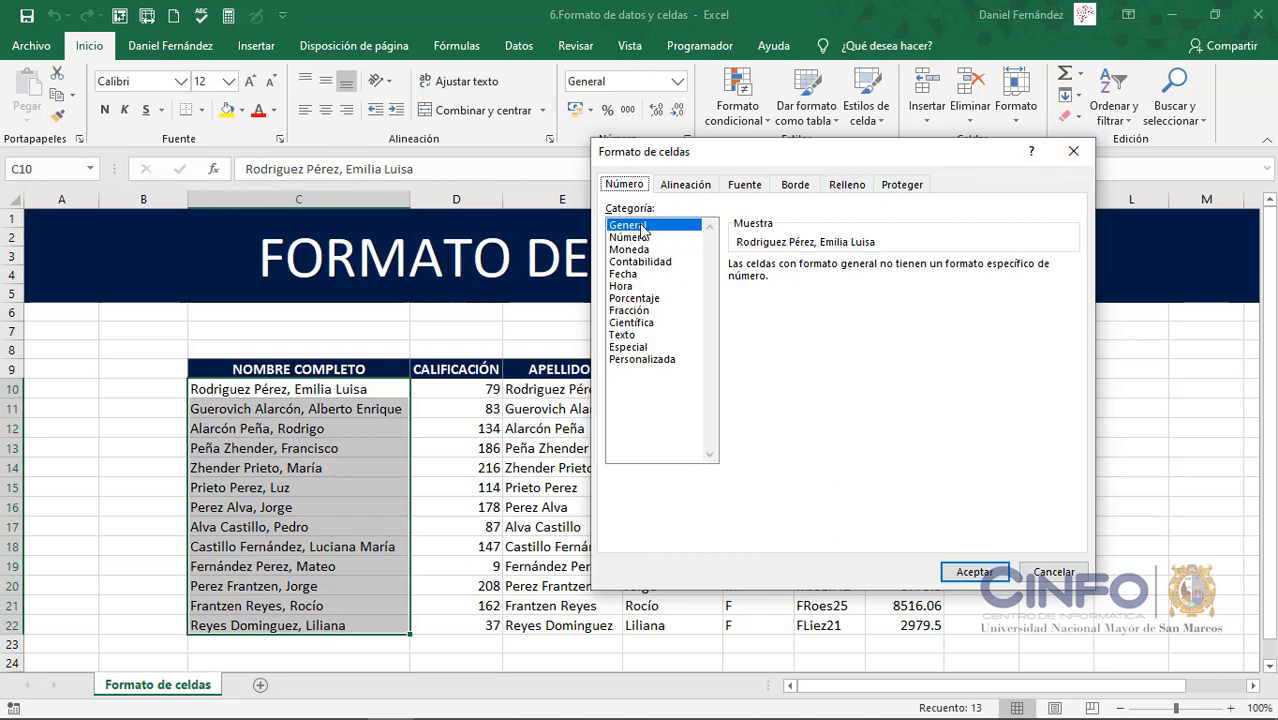
click(630, 338)
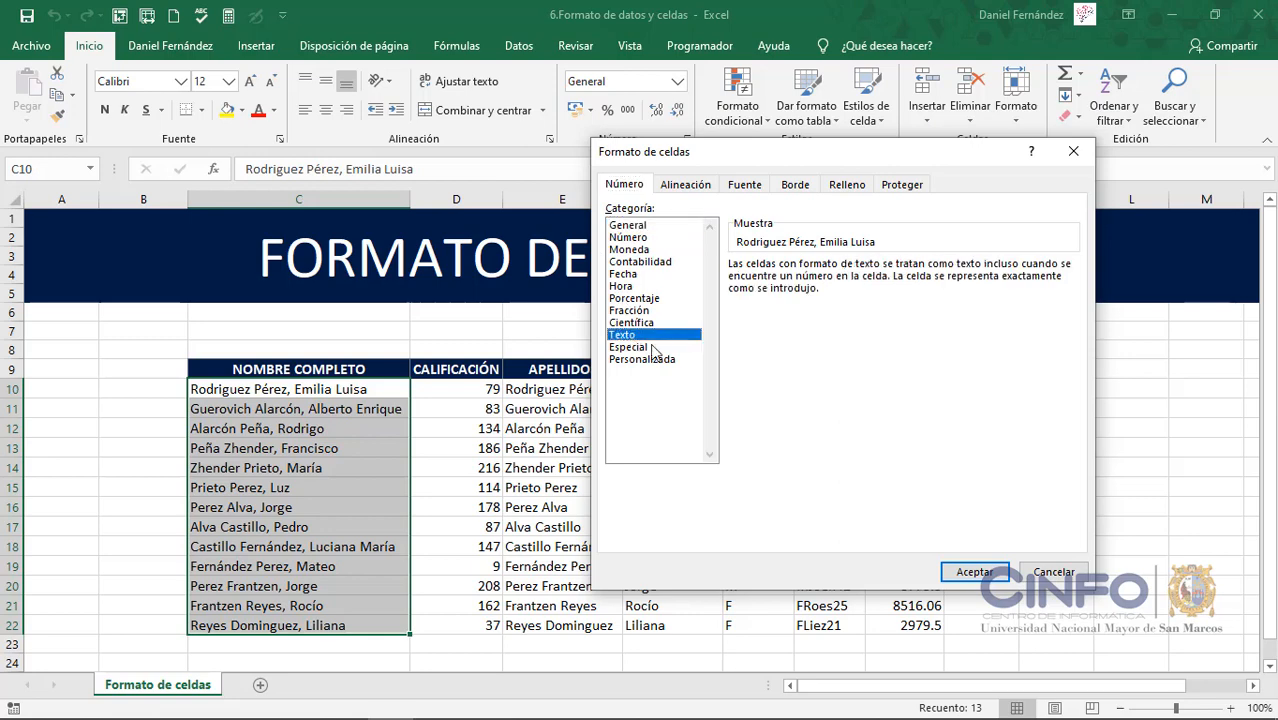
click(972, 572)
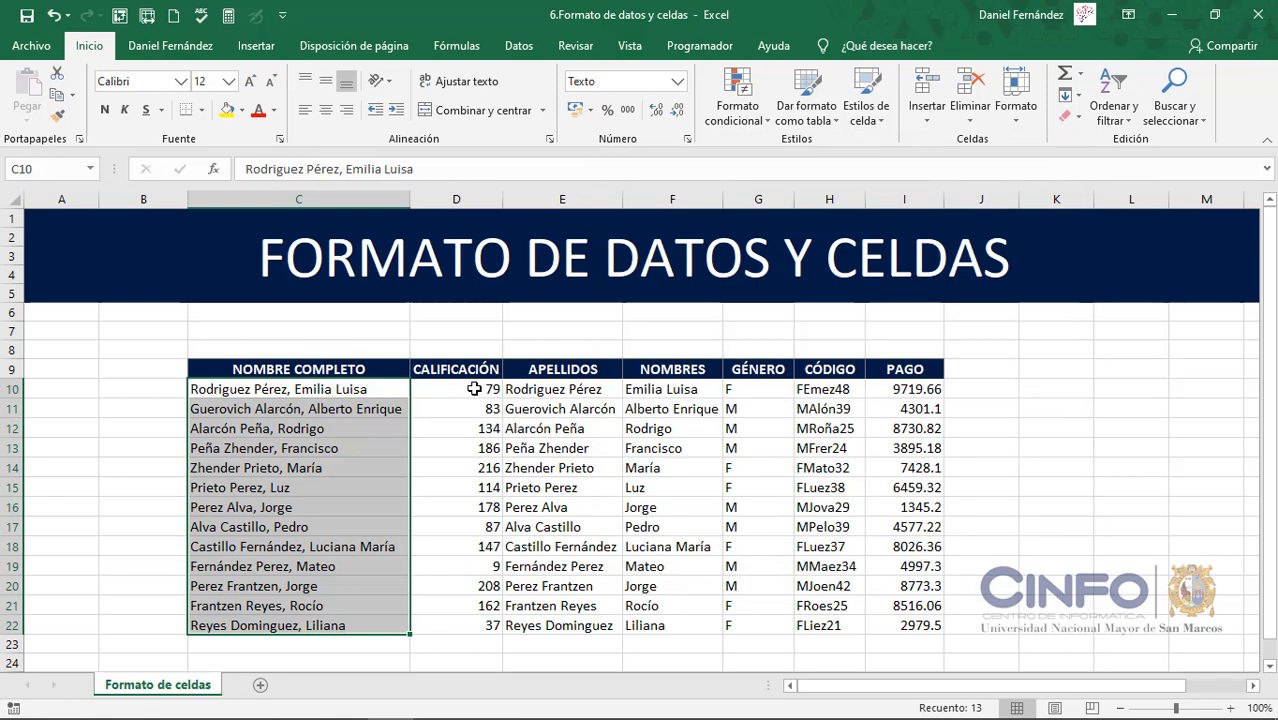
Format the CALIFICACIÓN values in D10:D22 as Número with one decimal place.
drag(472, 389, 485, 622)
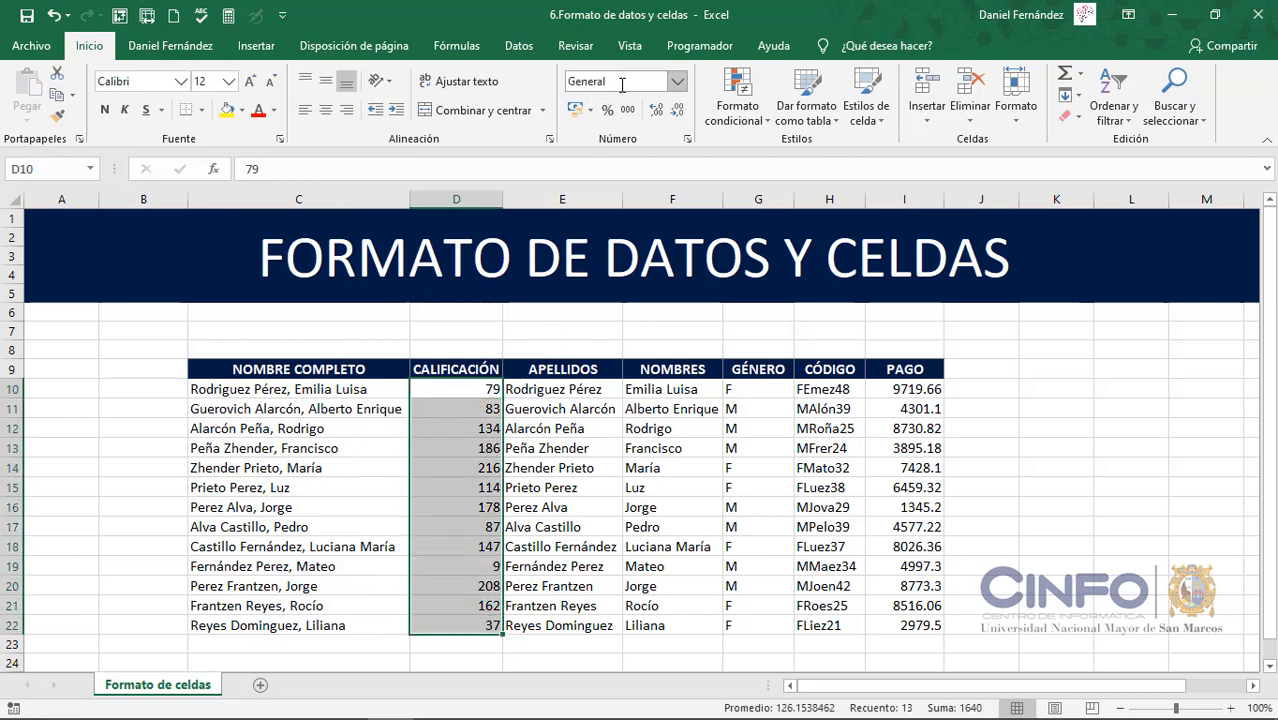
click(677, 82)
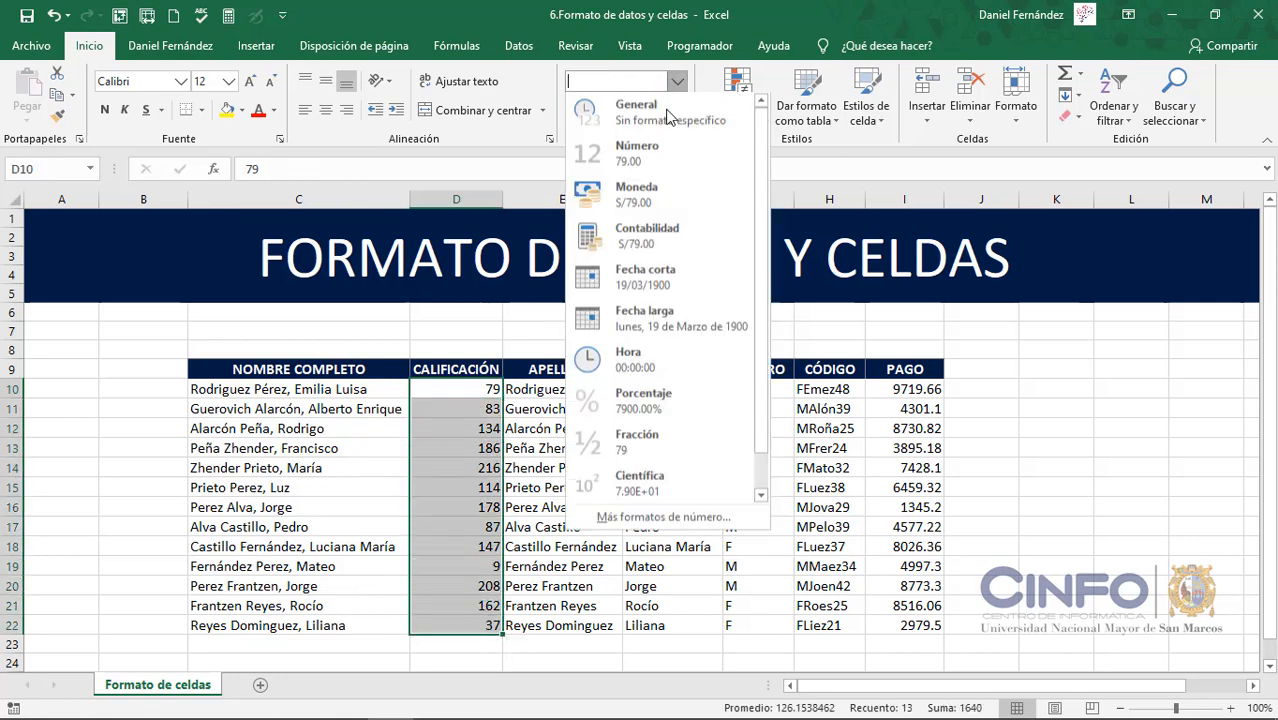
click(624, 163)
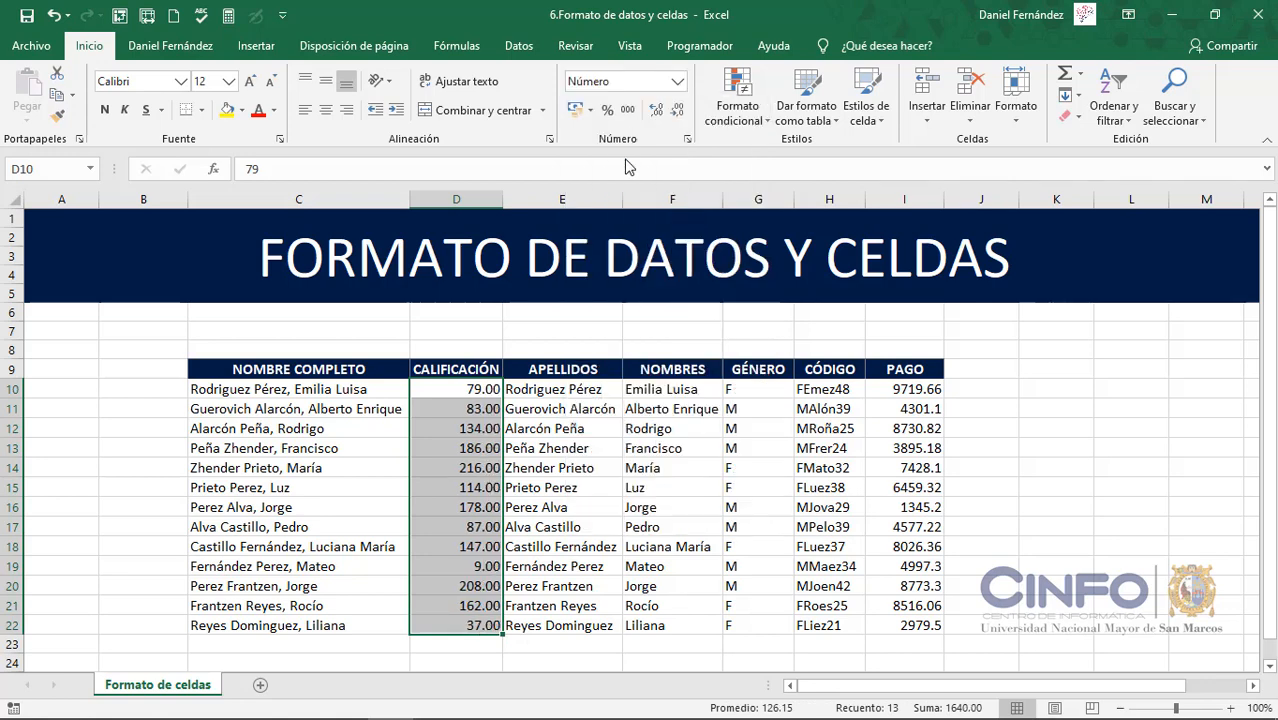
click(677, 111)
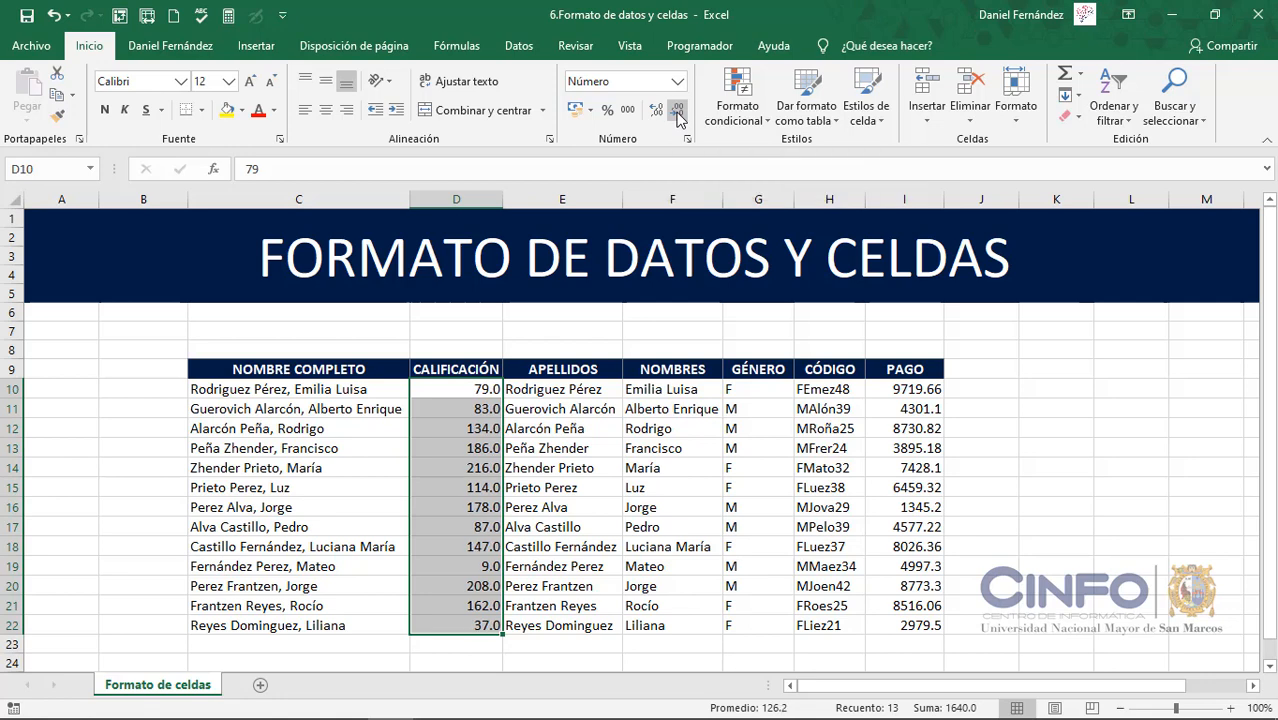
click(656, 111)
click(656, 111)
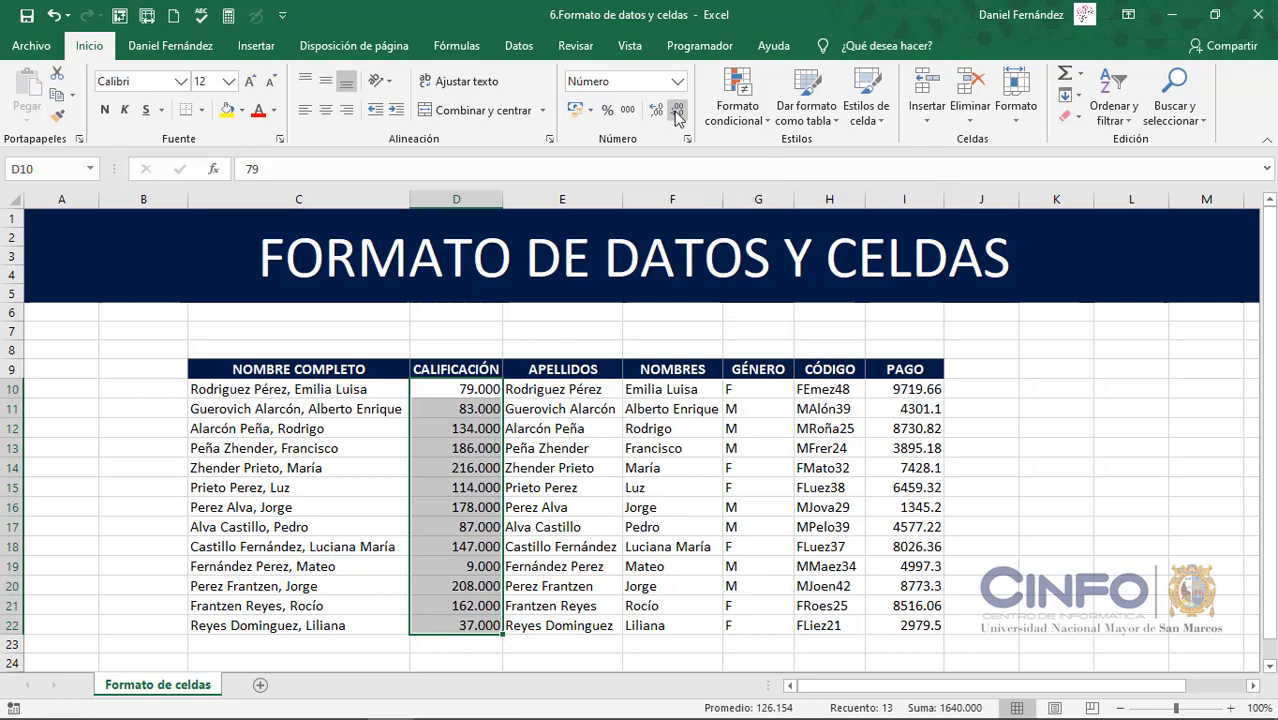
click(678, 112)
click(678, 112)
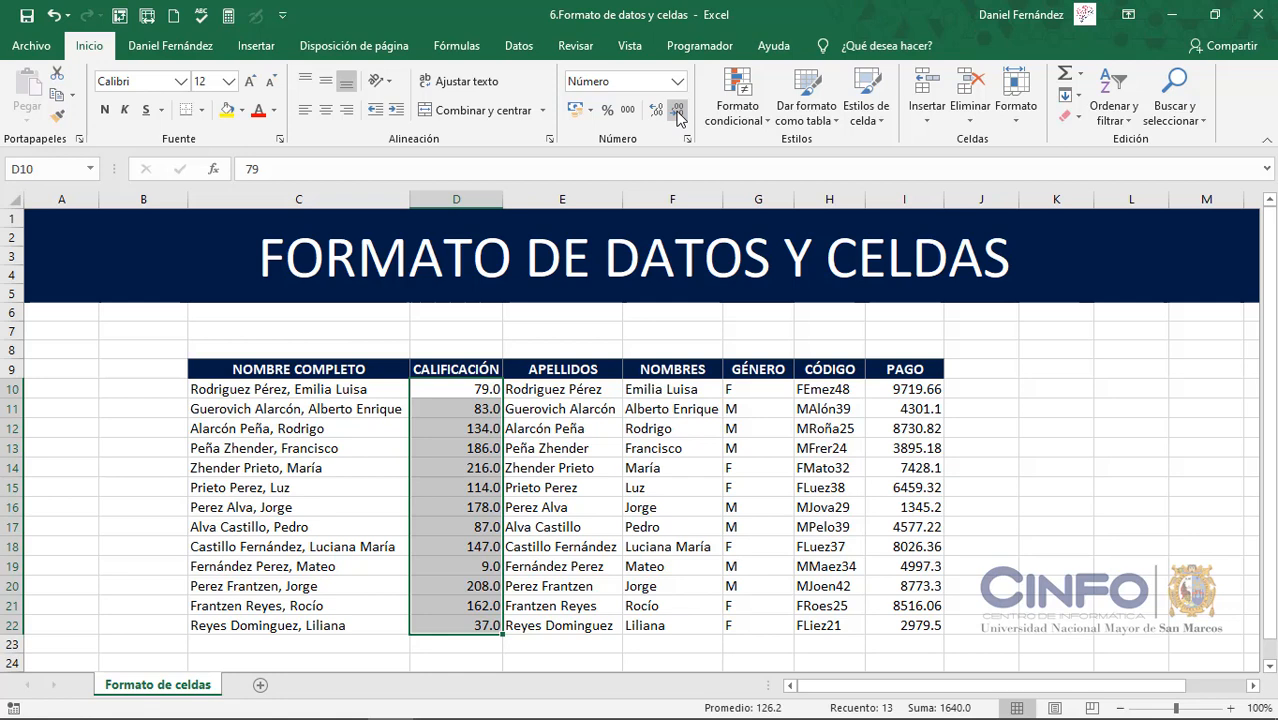
Apply the Texto format to the APELLIDOS, NOMBRES and GÉNERO data in E10:G22.
drag(545, 390, 762, 628)
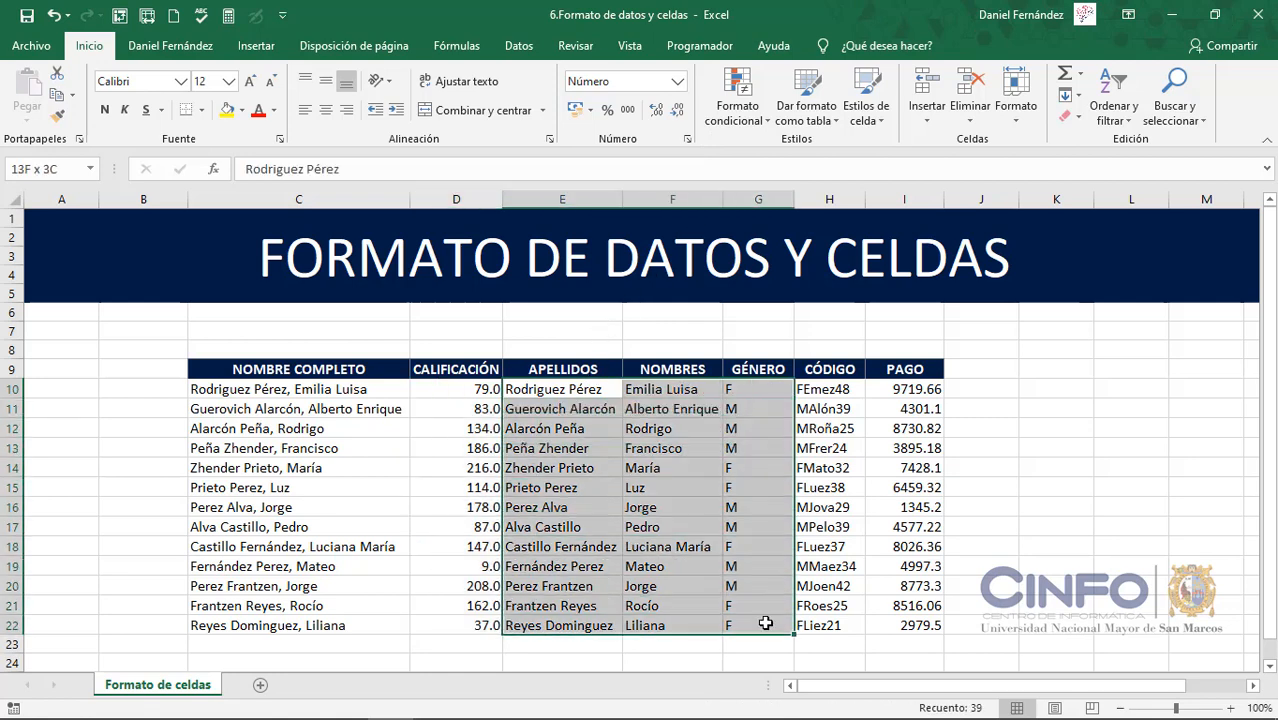
click(677, 81)
scroll(700, 405, down, 1)
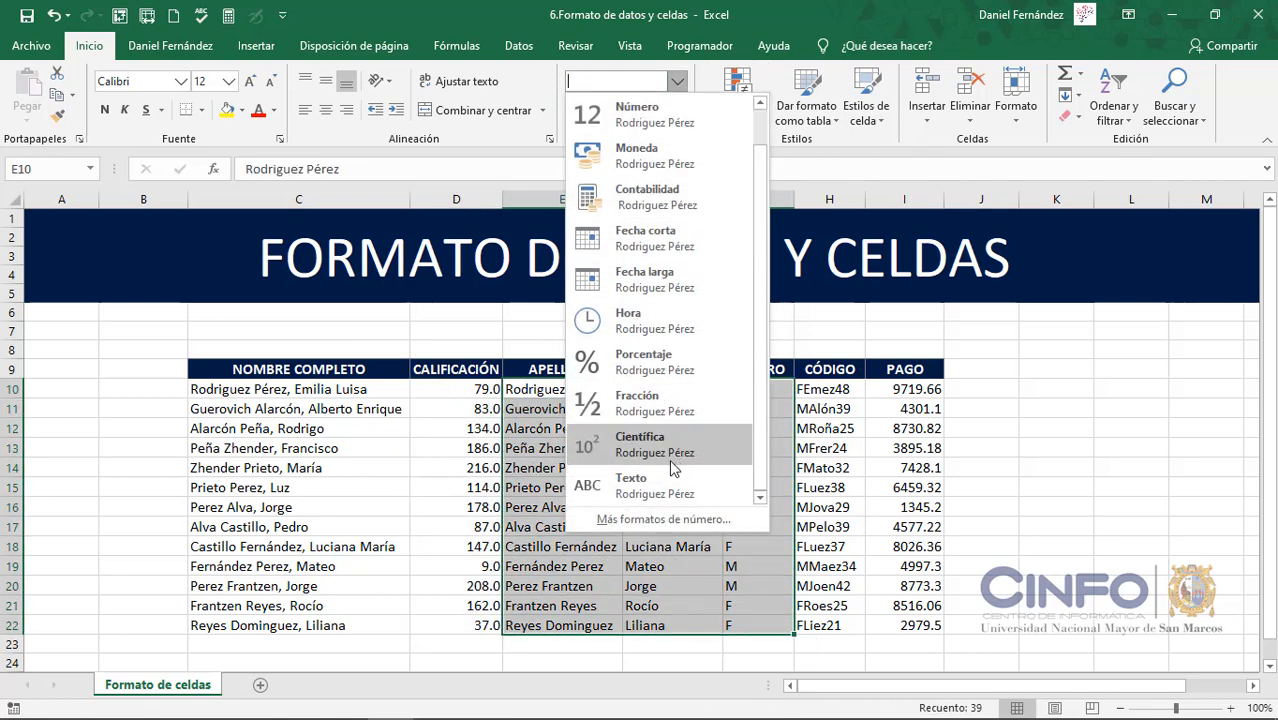
click(638, 495)
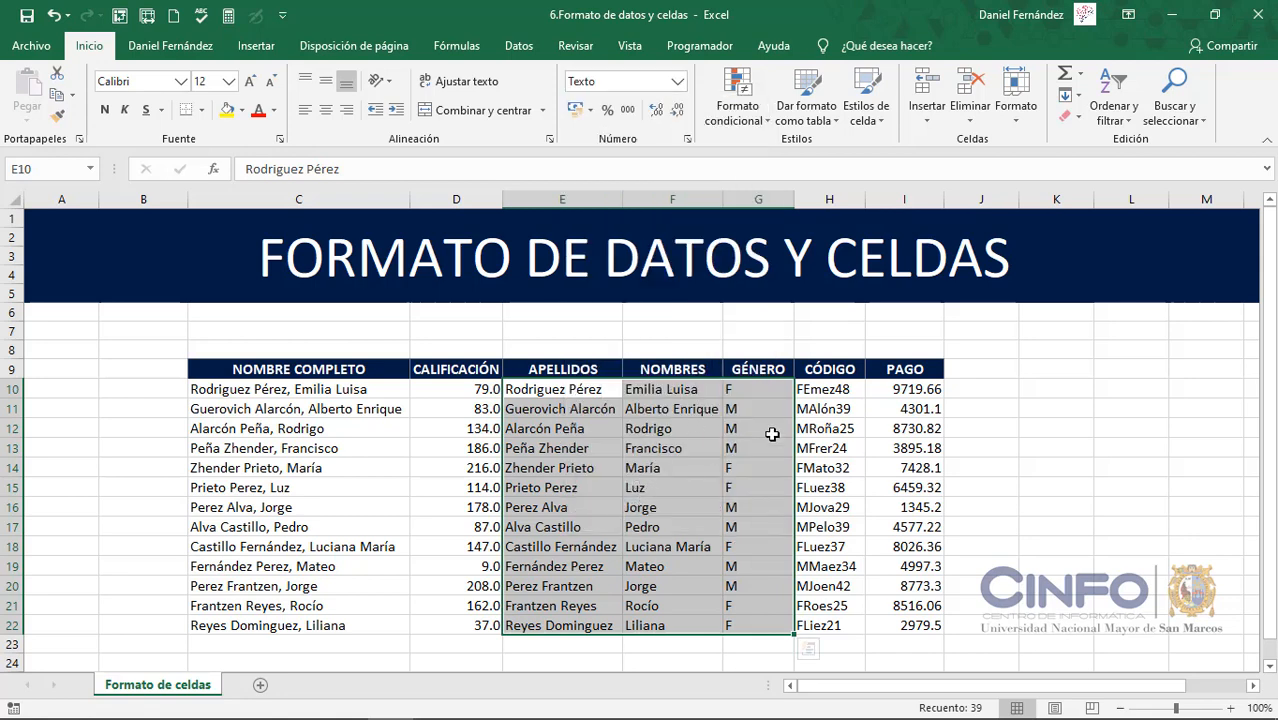
Apply the Texto format to the CÓDIGO entries in H10:H22.
drag(816, 389, 818, 630)
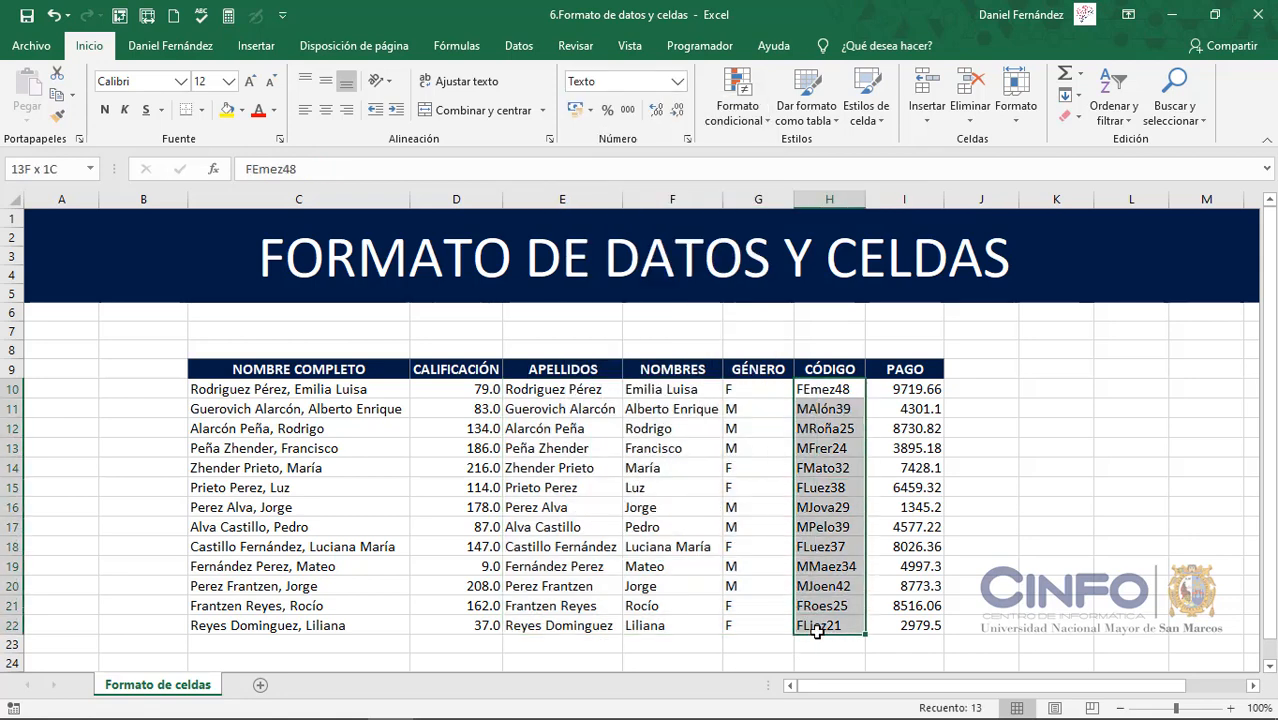
click(679, 82)
scroll(668, 330, down, 1)
click(640, 484)
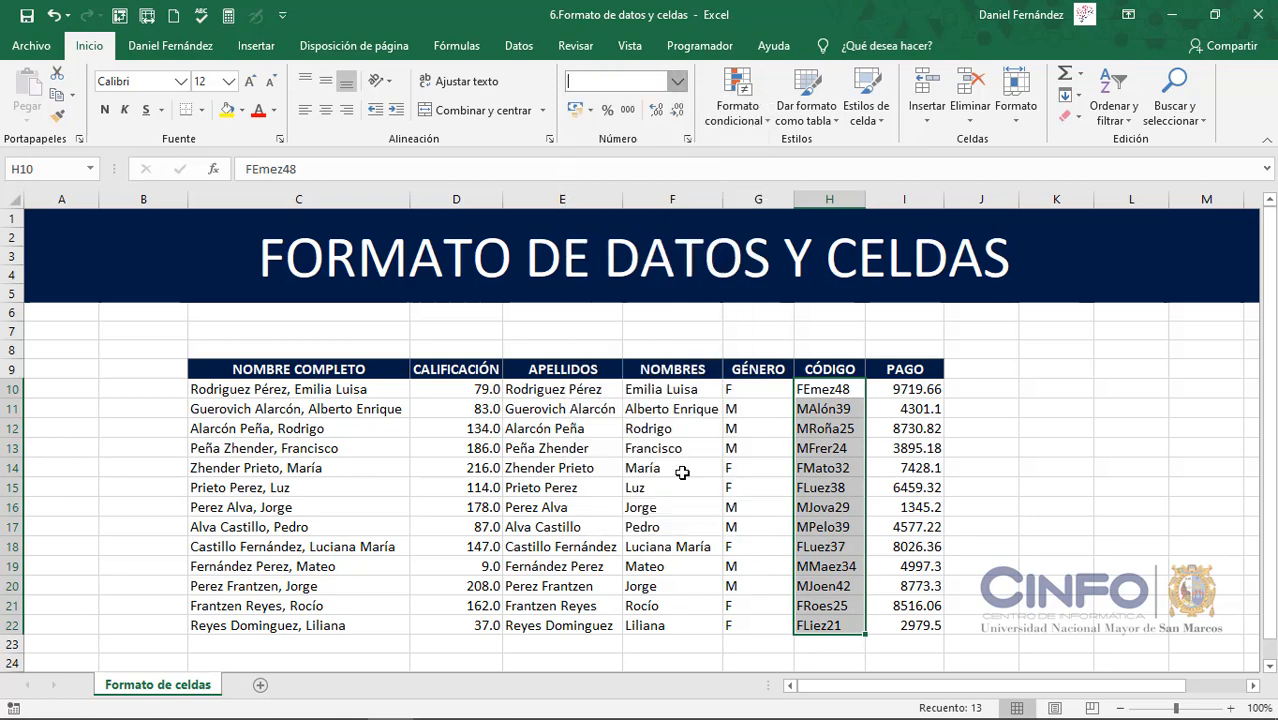
Apply the Moneda format to the PAGO amounts in I10:I22 and widen column I.
click(900, 392)
drag(896, 433, 898, 636)
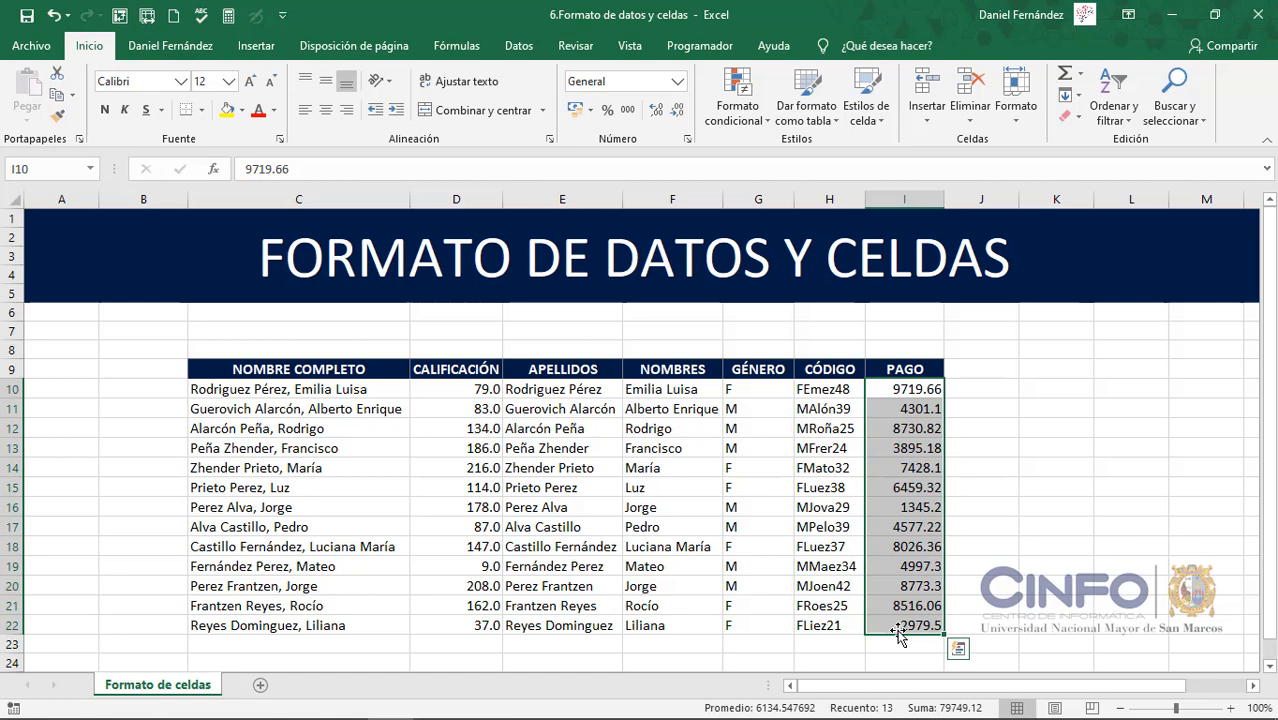
click(677, 82)
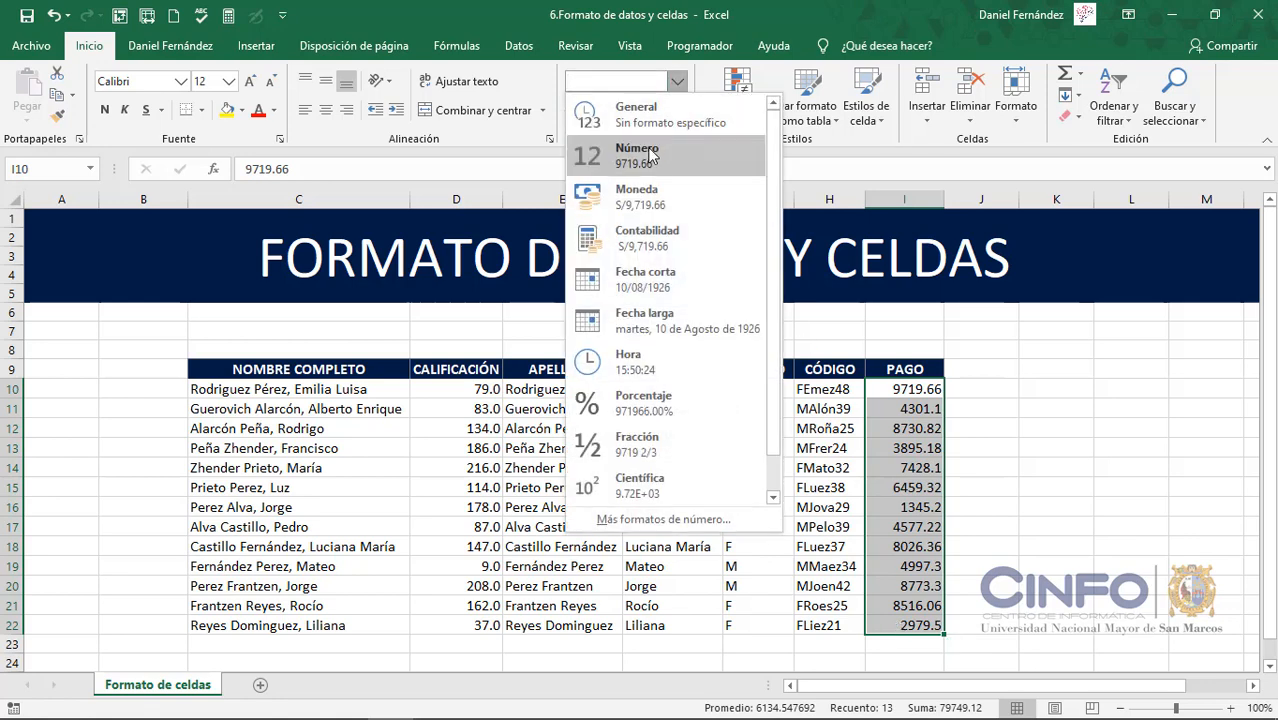
click(645, 202)
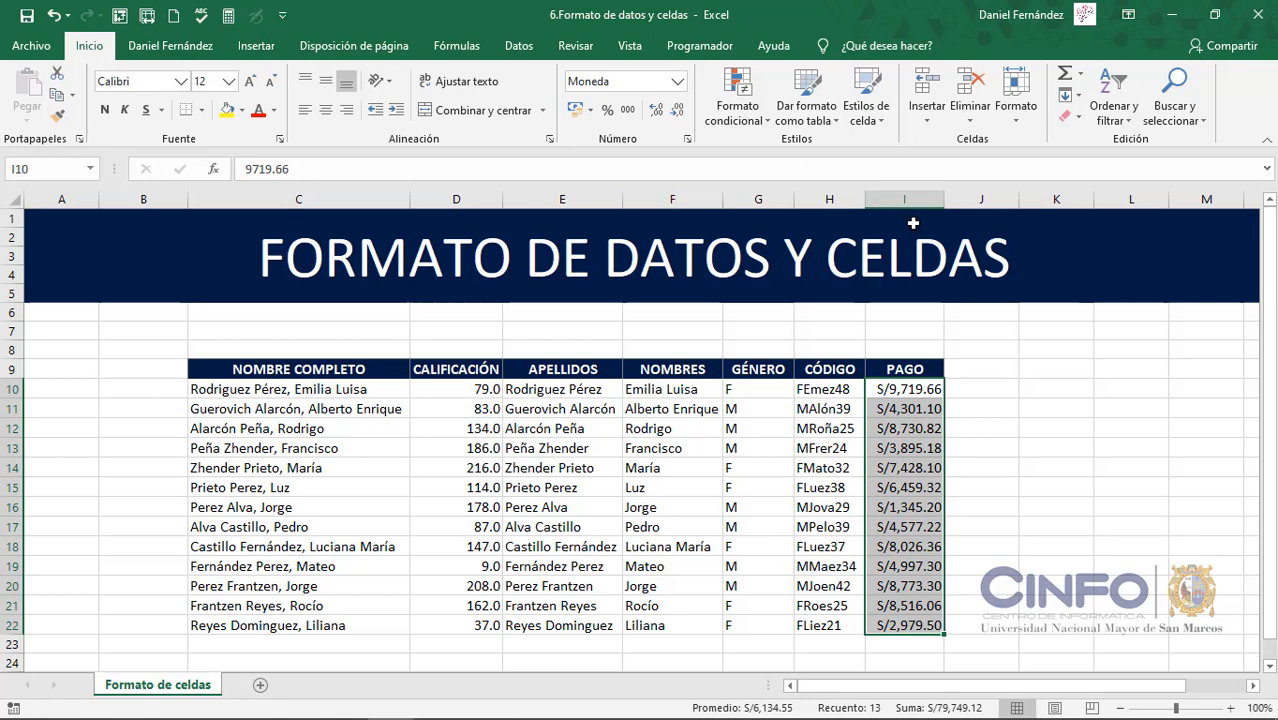
drag(947, 205, 976, 205)
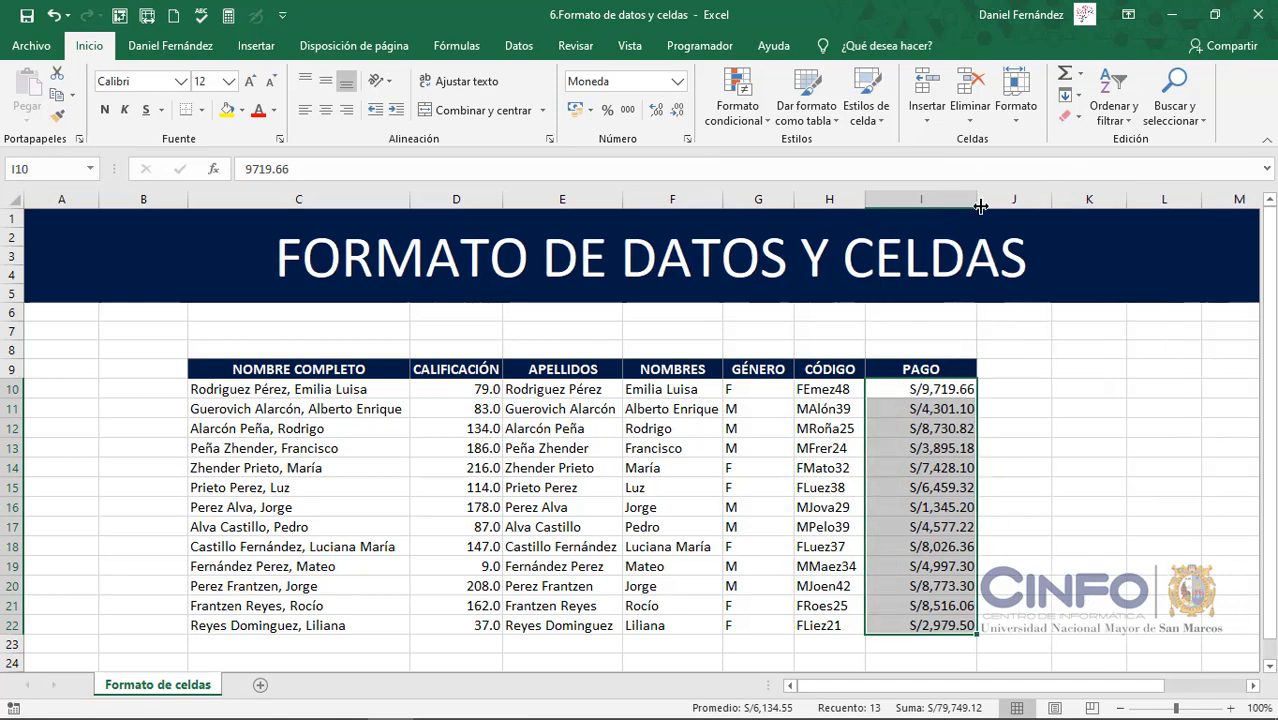
Switch the PAGO amounts in I10:I22 to the Contabilidad format.
click(677, 81)
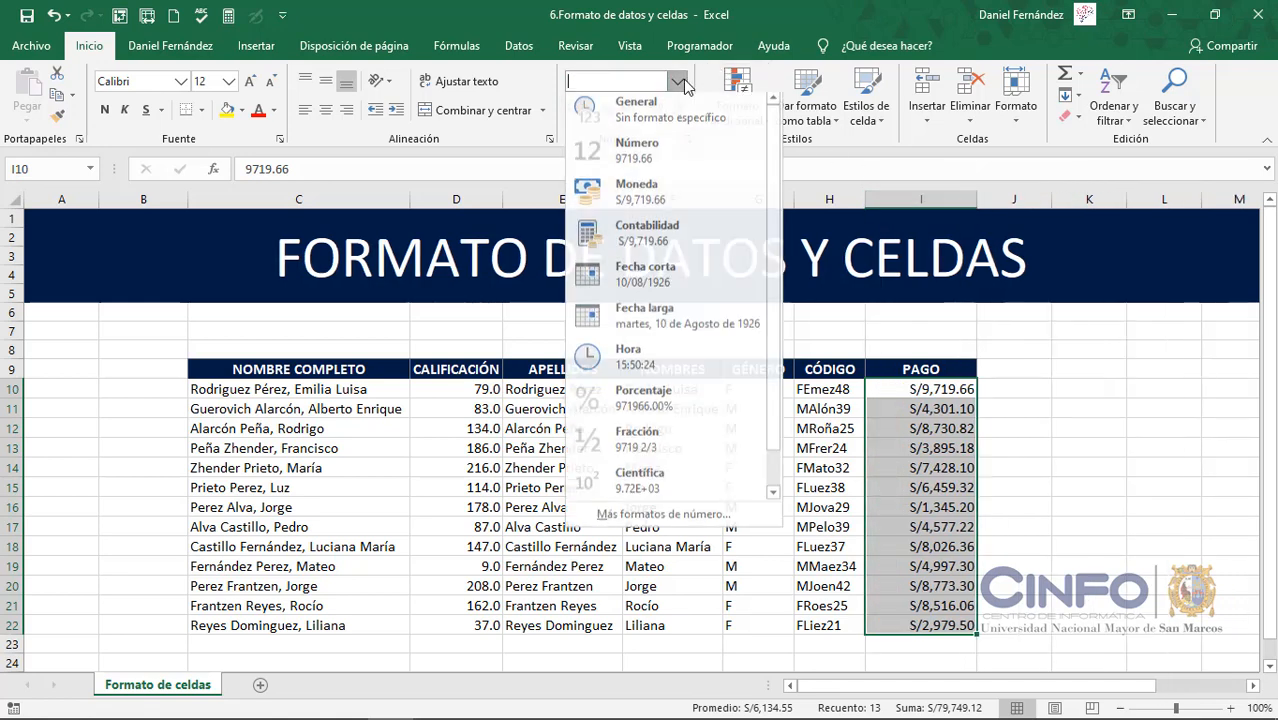
click(643, 246)
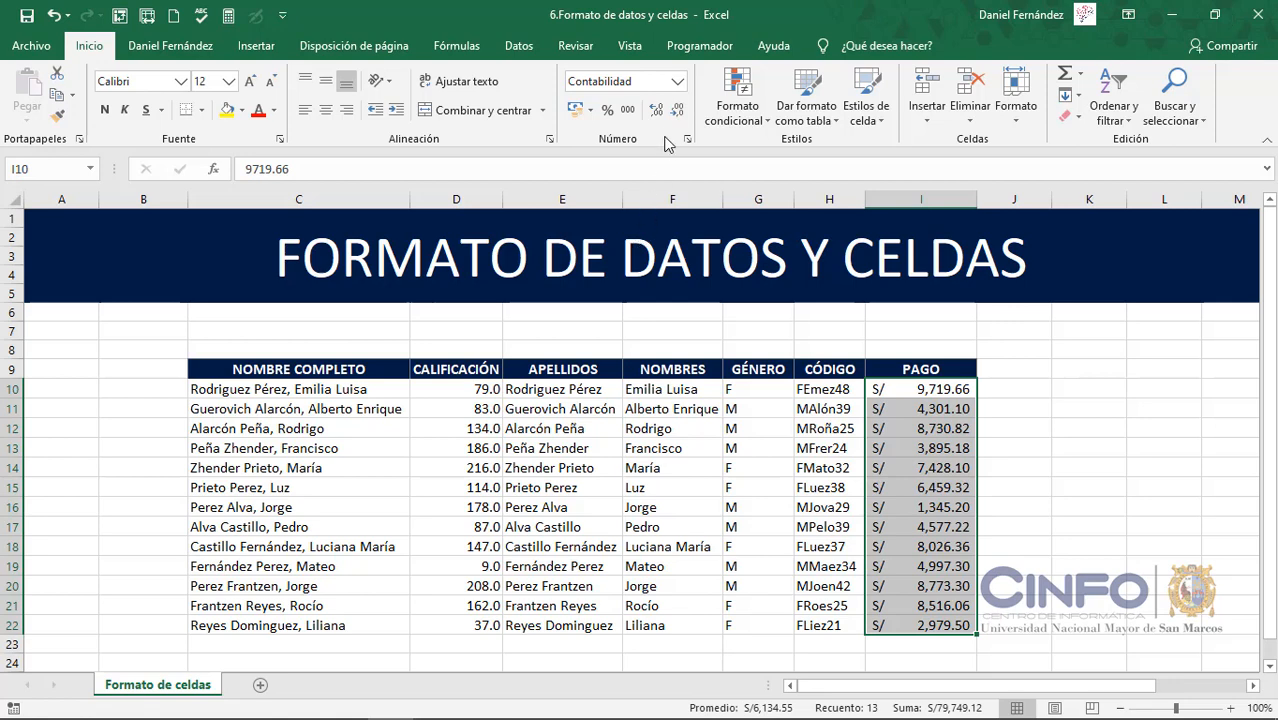
Format the PAGO amounts in I10:I22 as Moneda with the symbol $ Inglés (Estados Unidos).
click(678, 84)
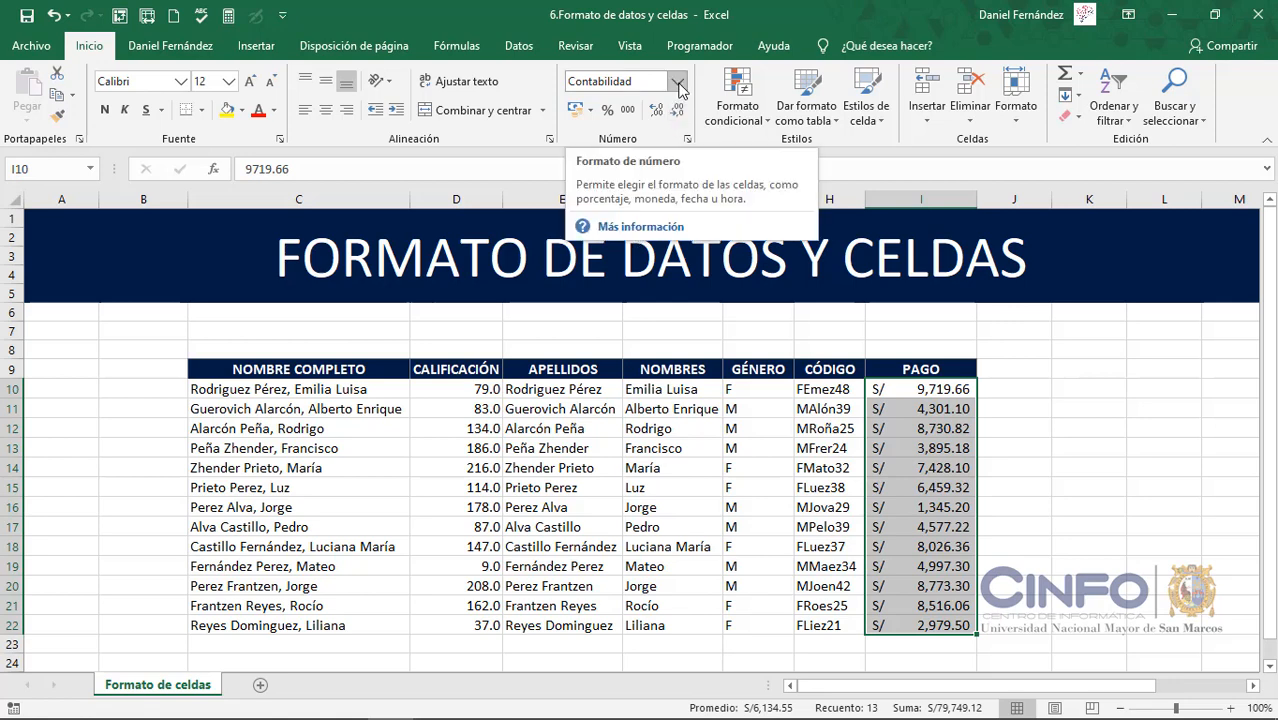
click(678, 84)
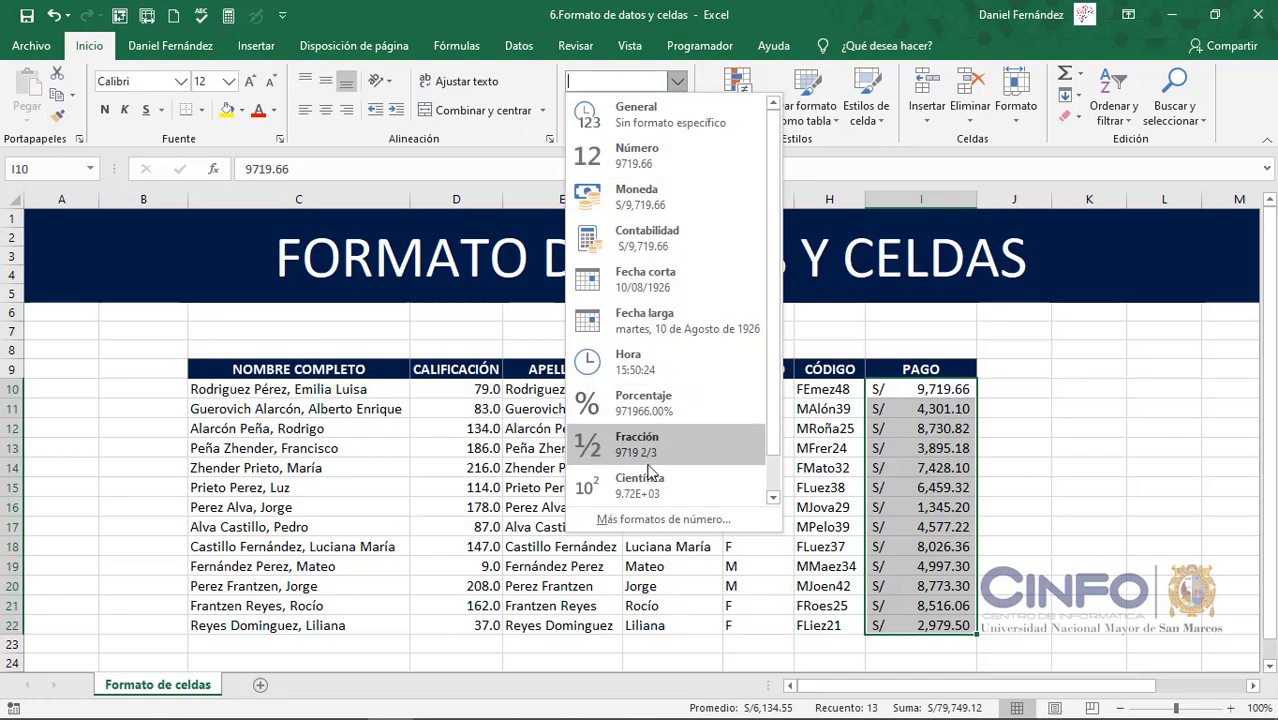
click(641, 522)
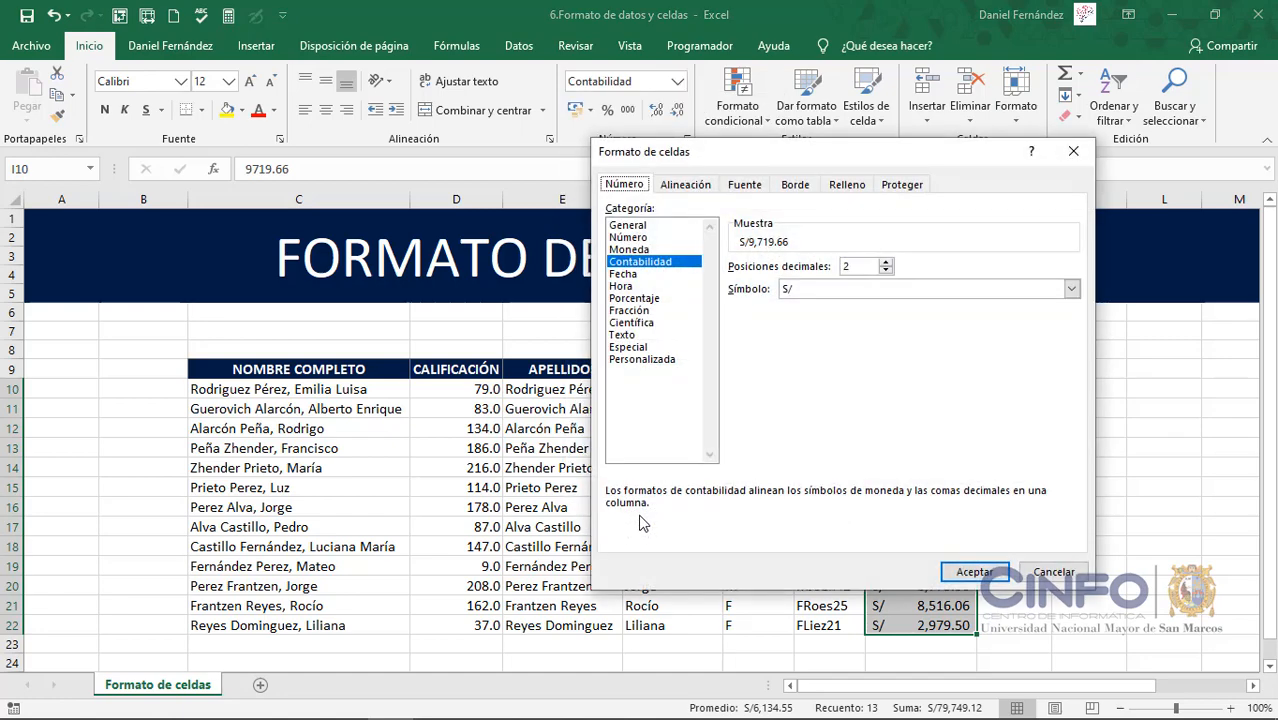
drag(684, 165, 392, 184)
click(352, 270)
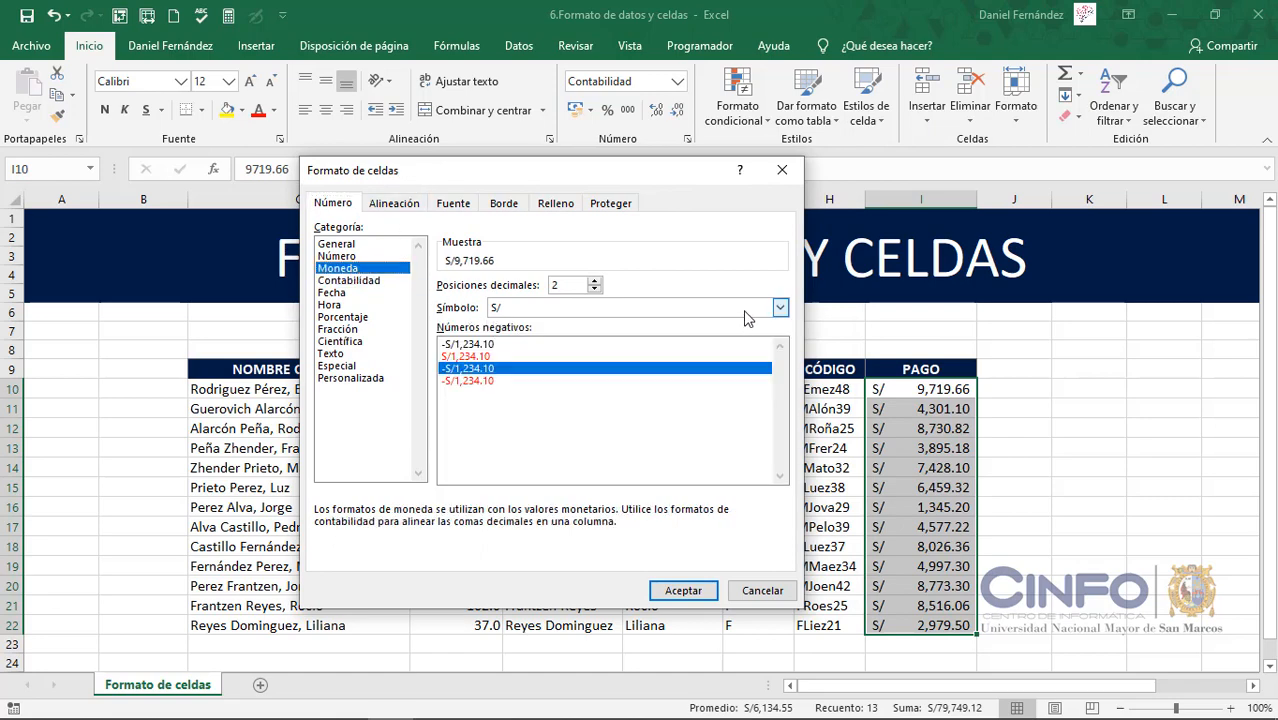
click(780, 308)
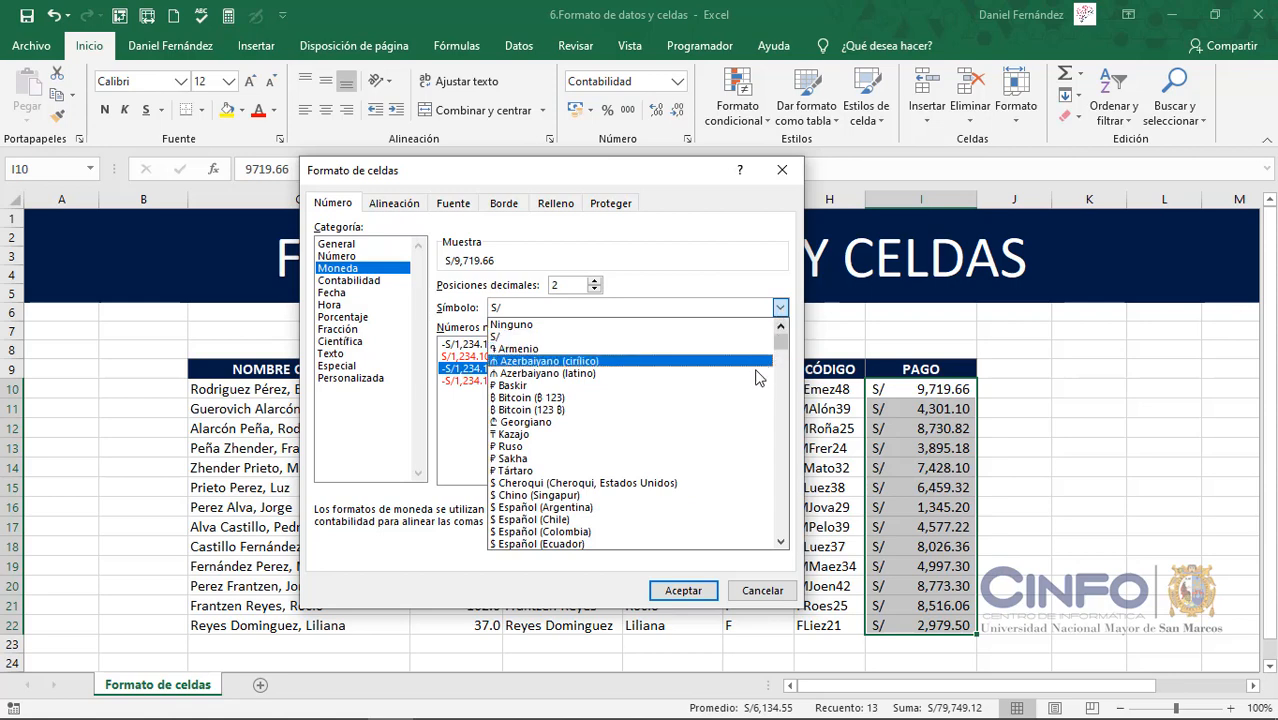
scroll(736, 380, down, 8)
scroll(736, 407, down, 1)
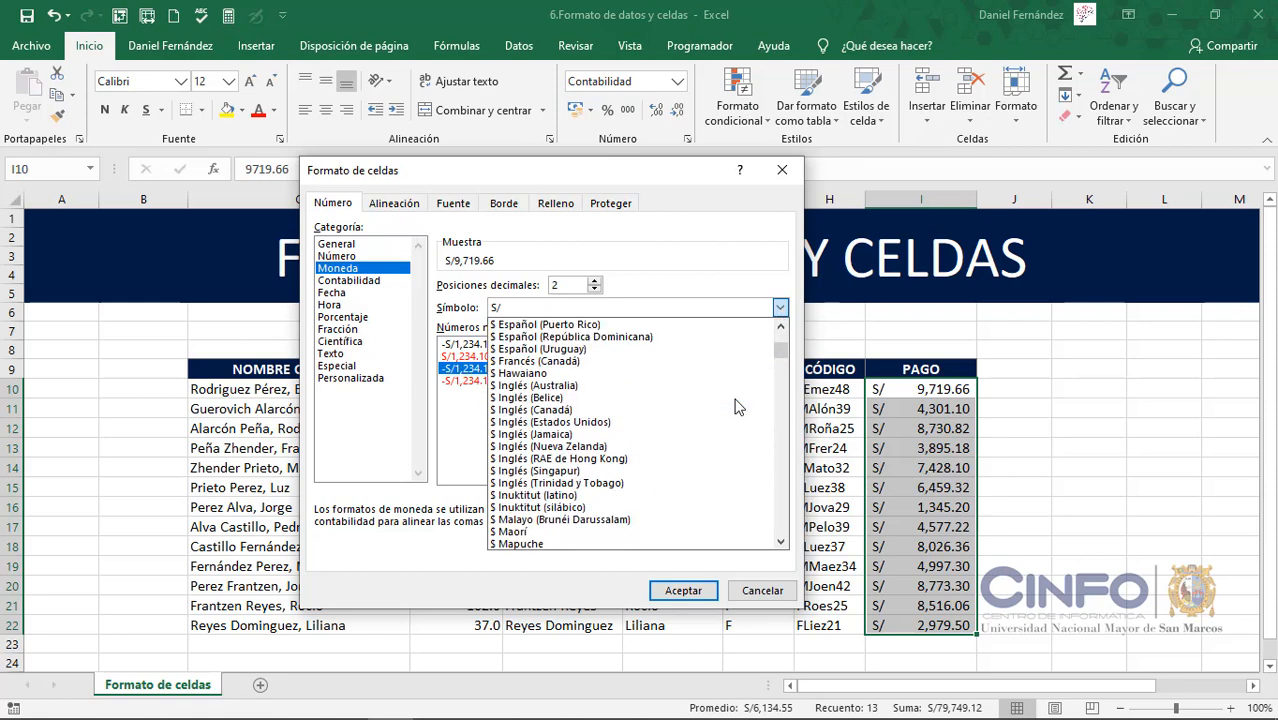
click(521, 424)
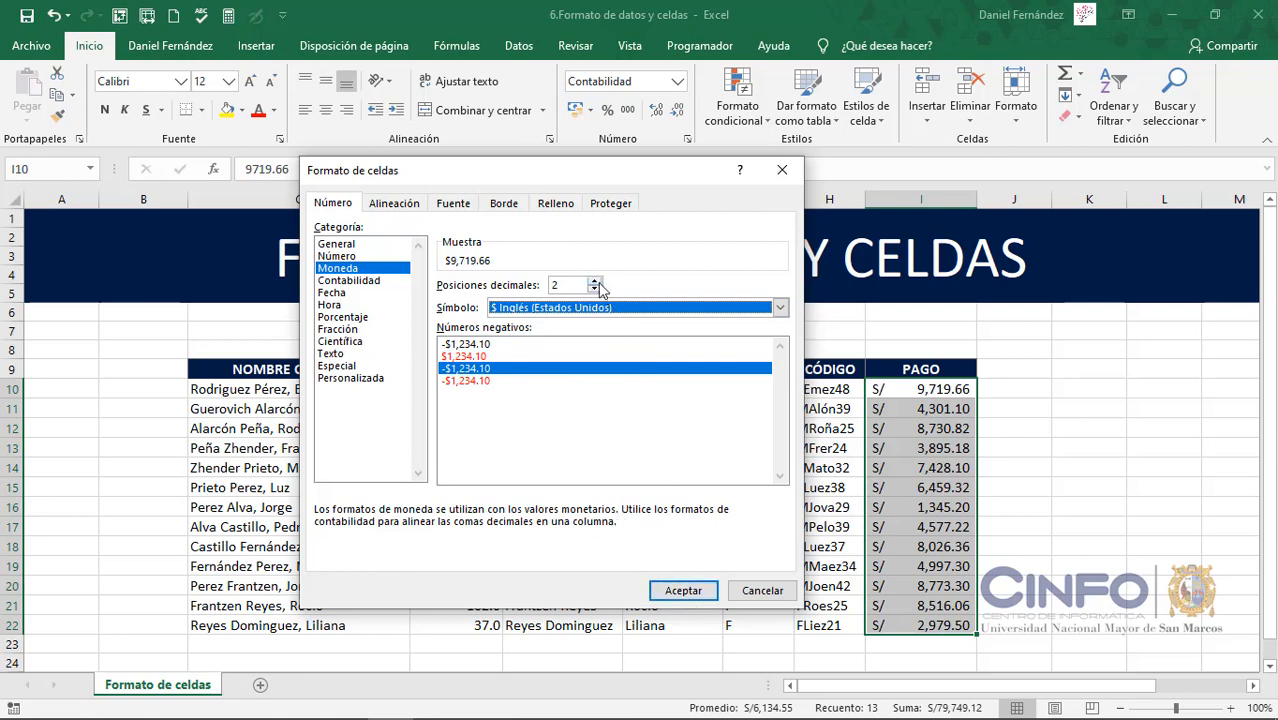
click(684, 591)
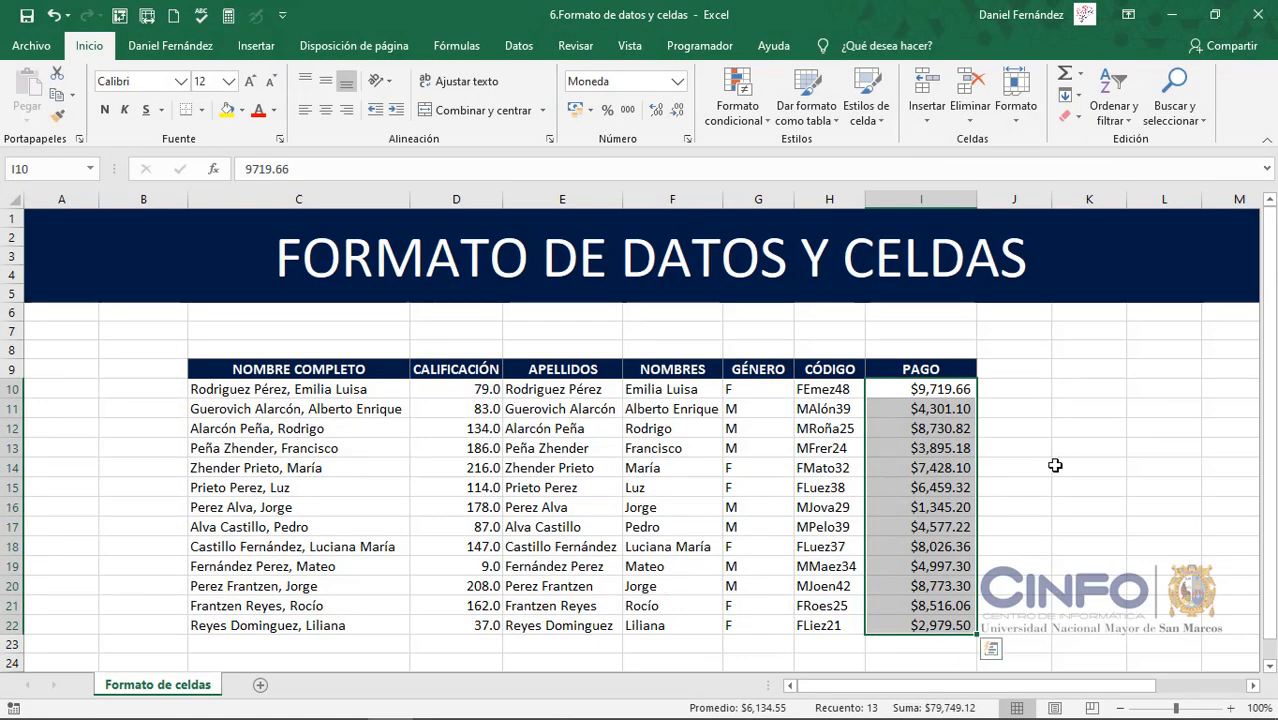
Enter the date 1/04/1990 in cell K10.
click(1073, 381)
text(1)
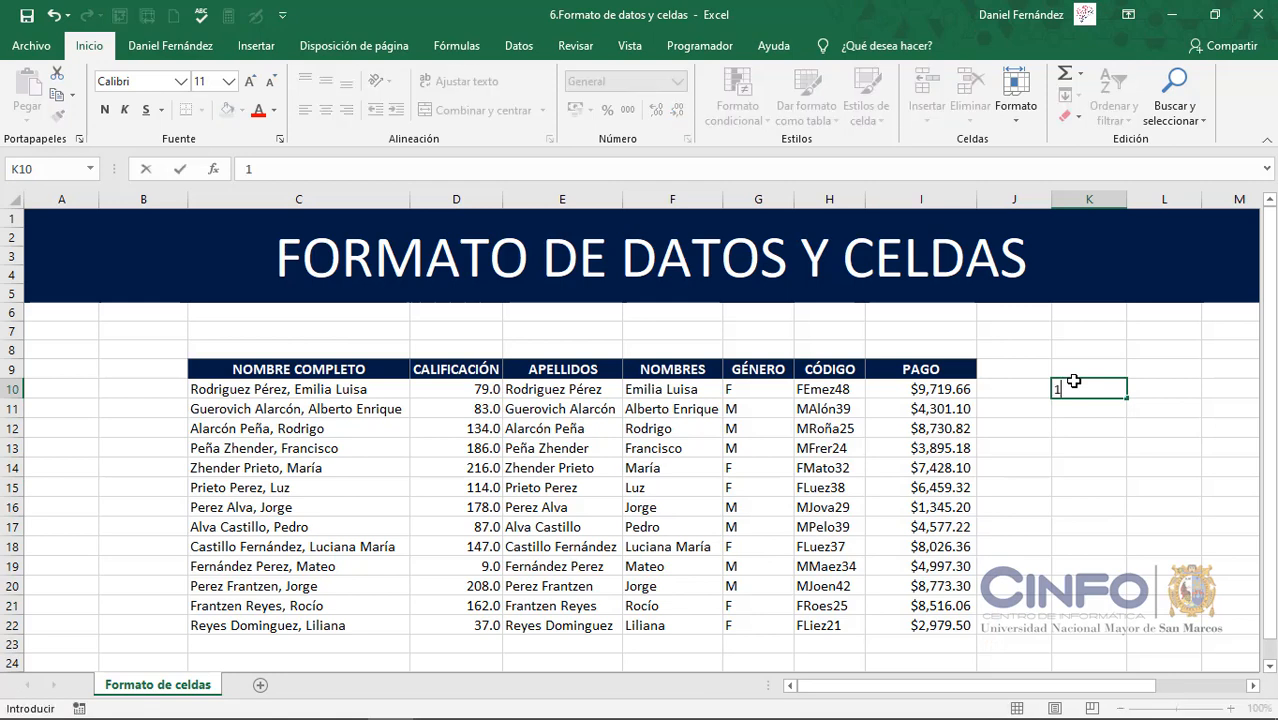
text(/04/1990)
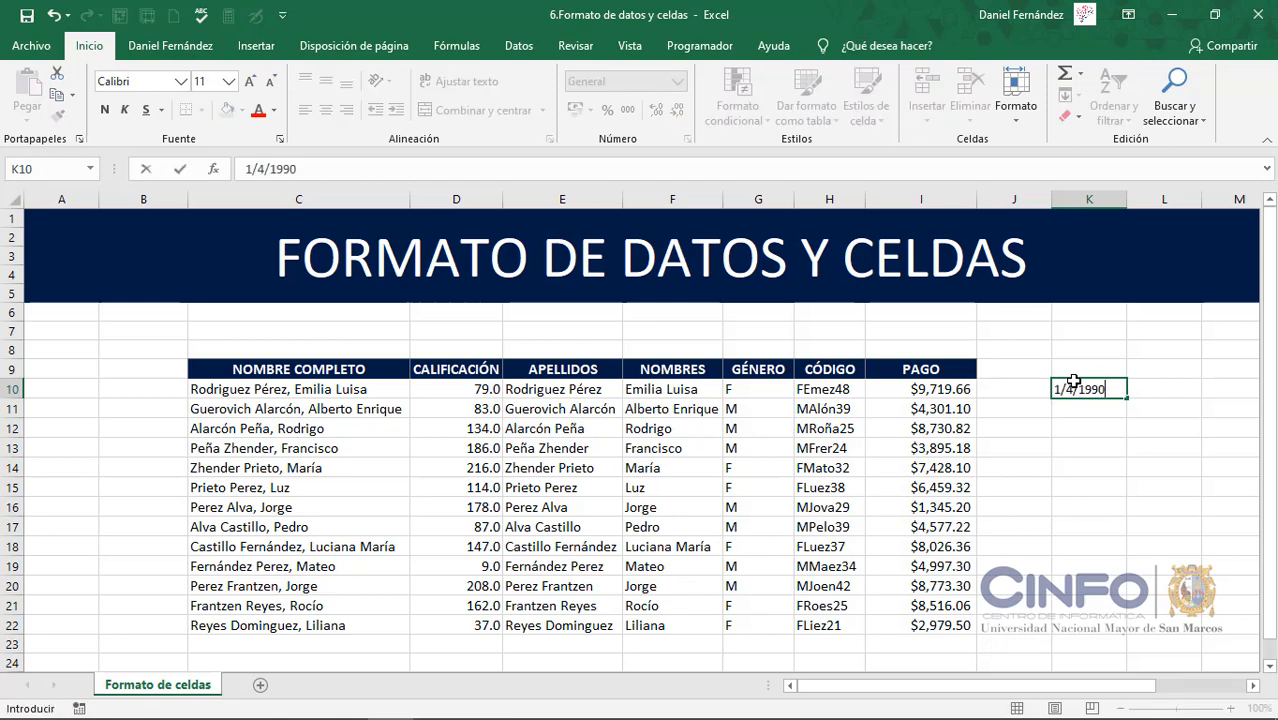
key(Return)
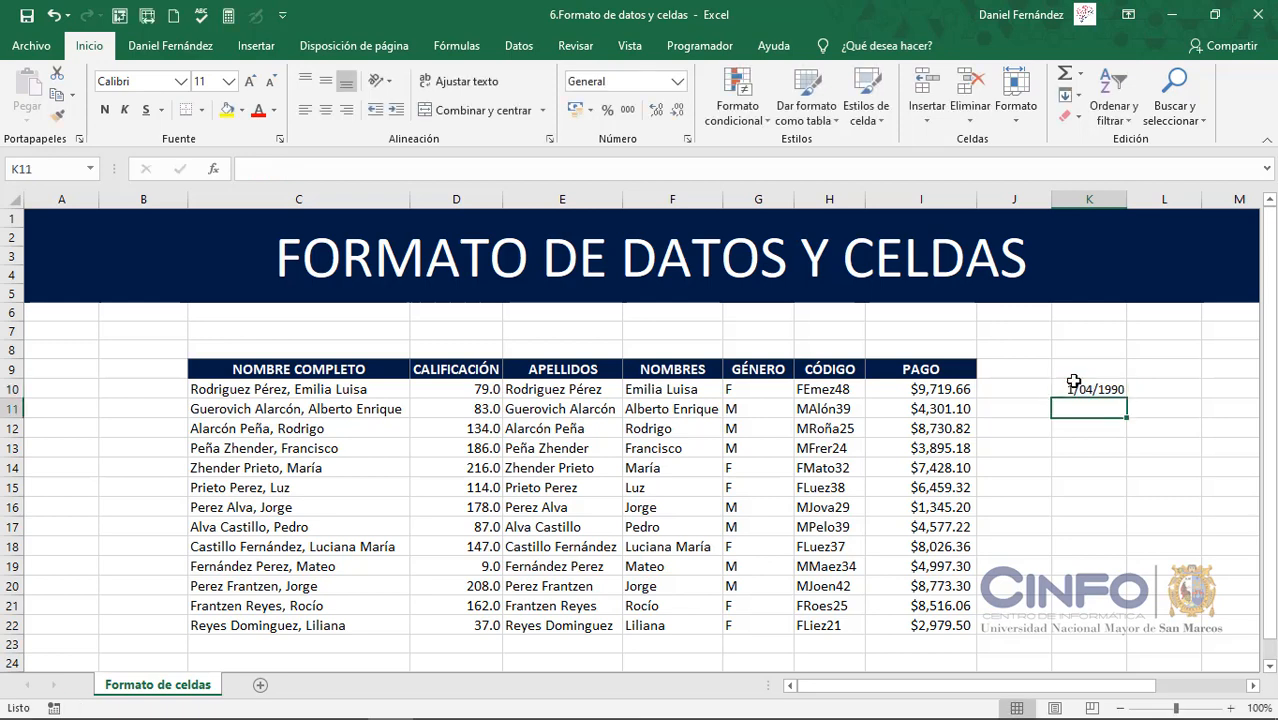
Format the date in K10 with the Fecha type 2012-03-14, after previewing other date types such as 14/03/12 and 14-03-12.
click(1073, 387)
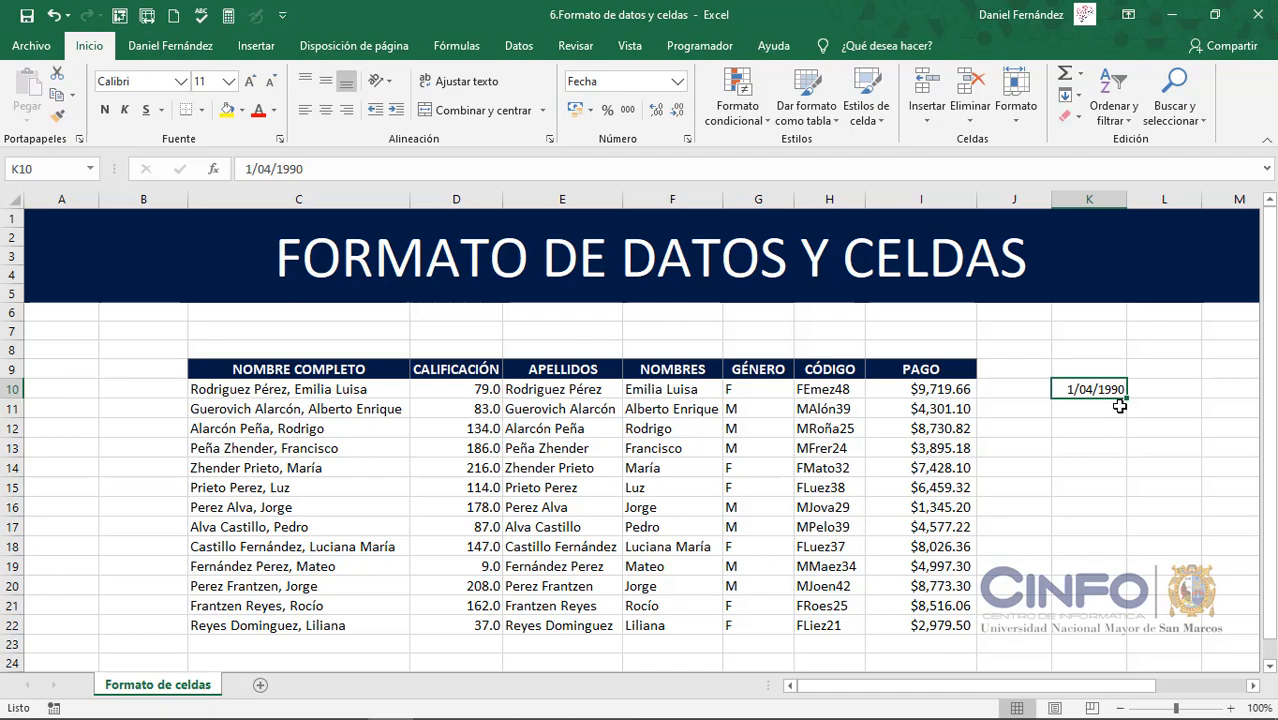
click(678, 82)
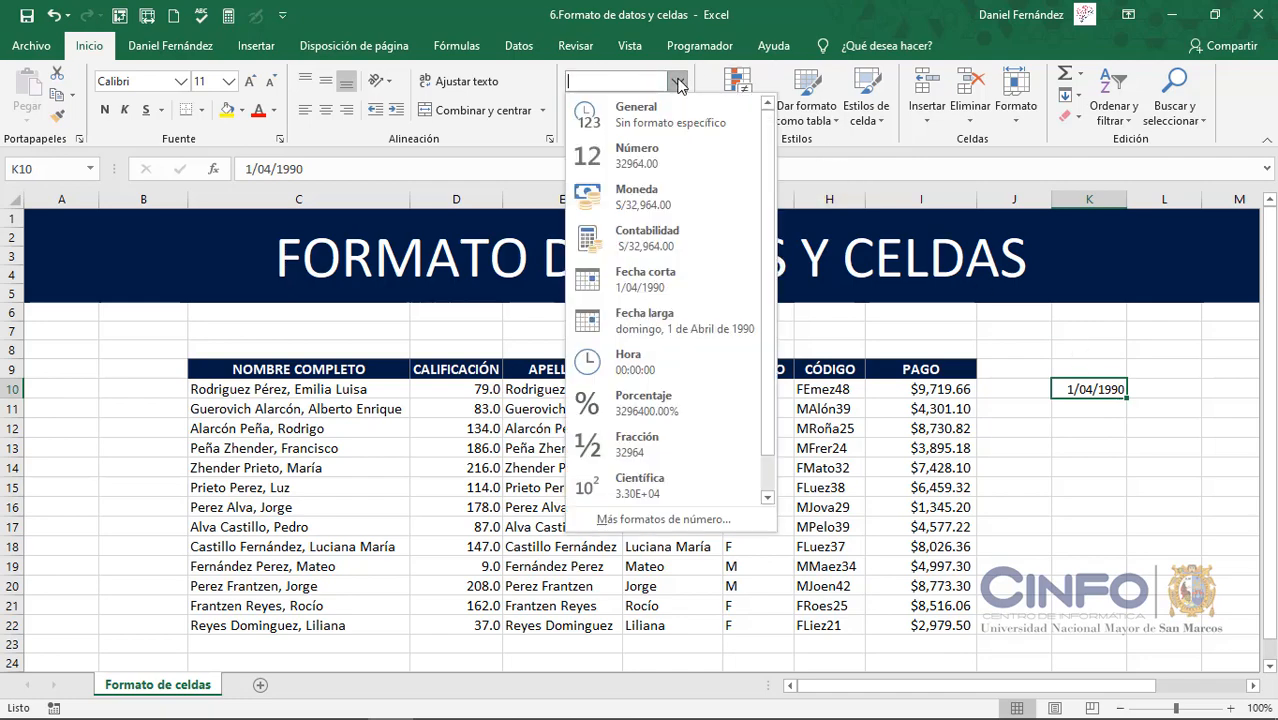
click(674, 517)
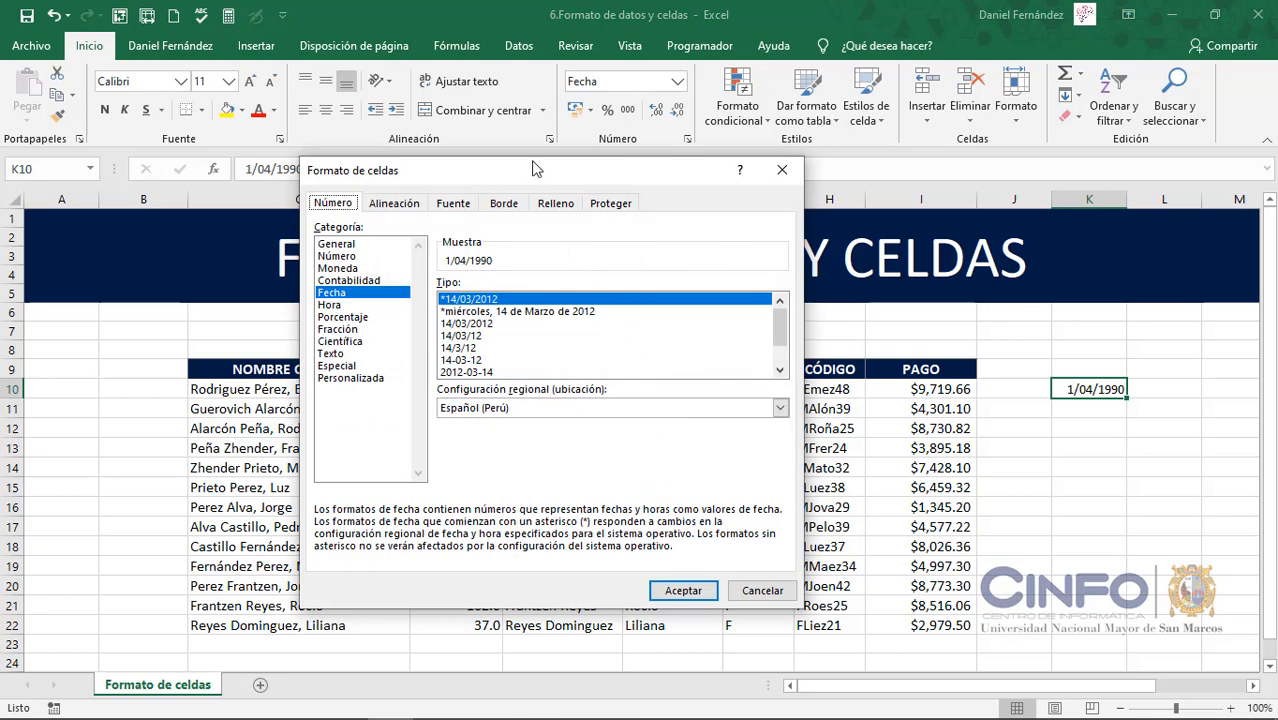
drag(533, 172, 473, 170)
click(417, 333)
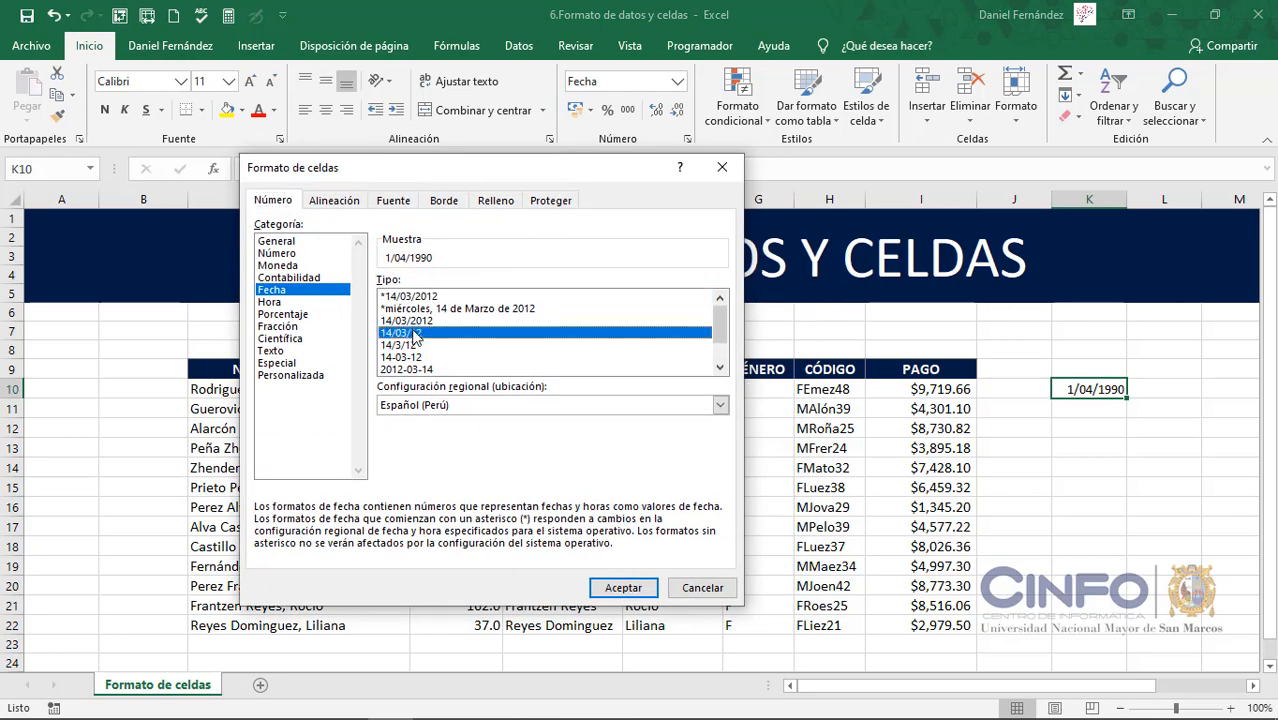
click(416, 346)
click(421, 358)
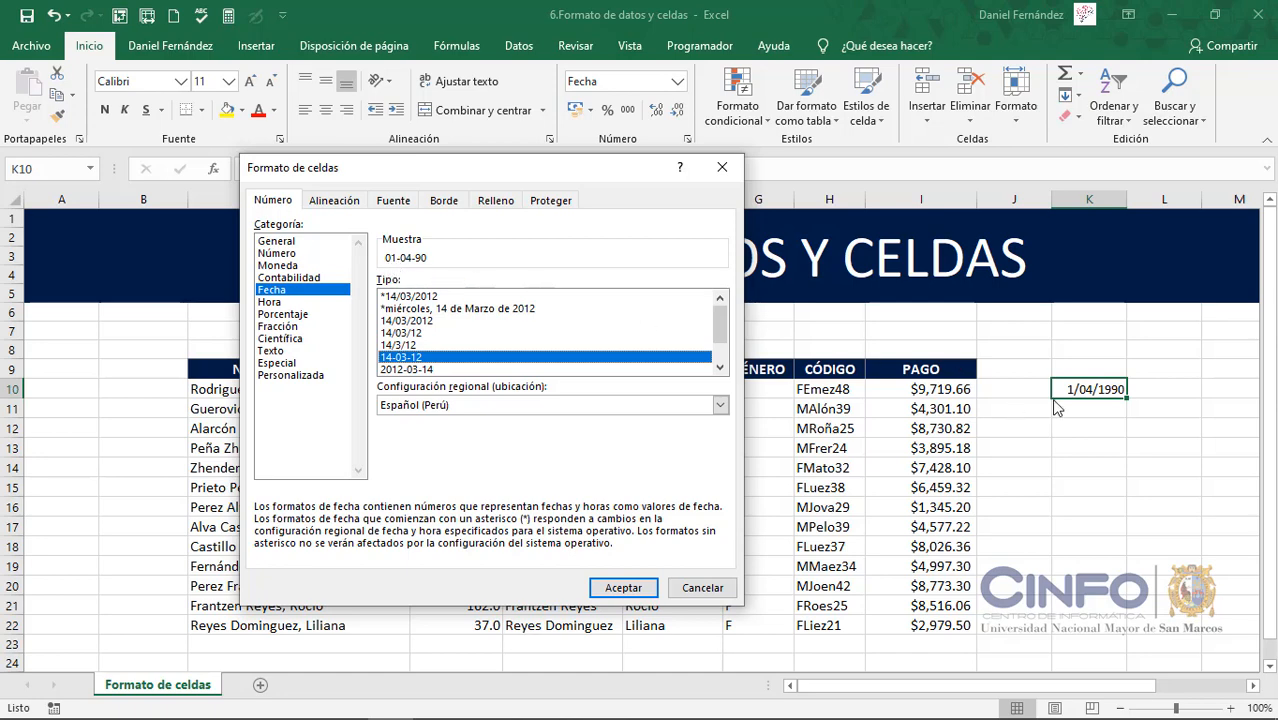
click(425, 321)
scroll(423, 340, down, 1)
click(424, 334)
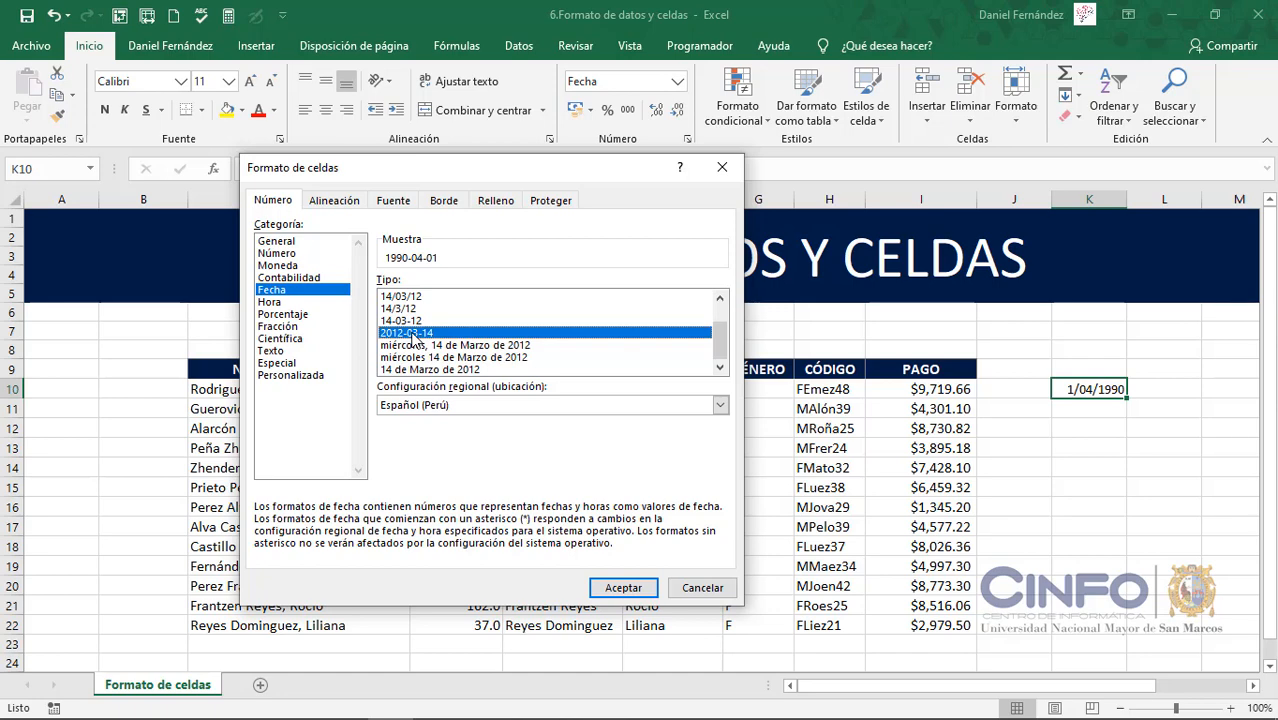
click(619, 588)
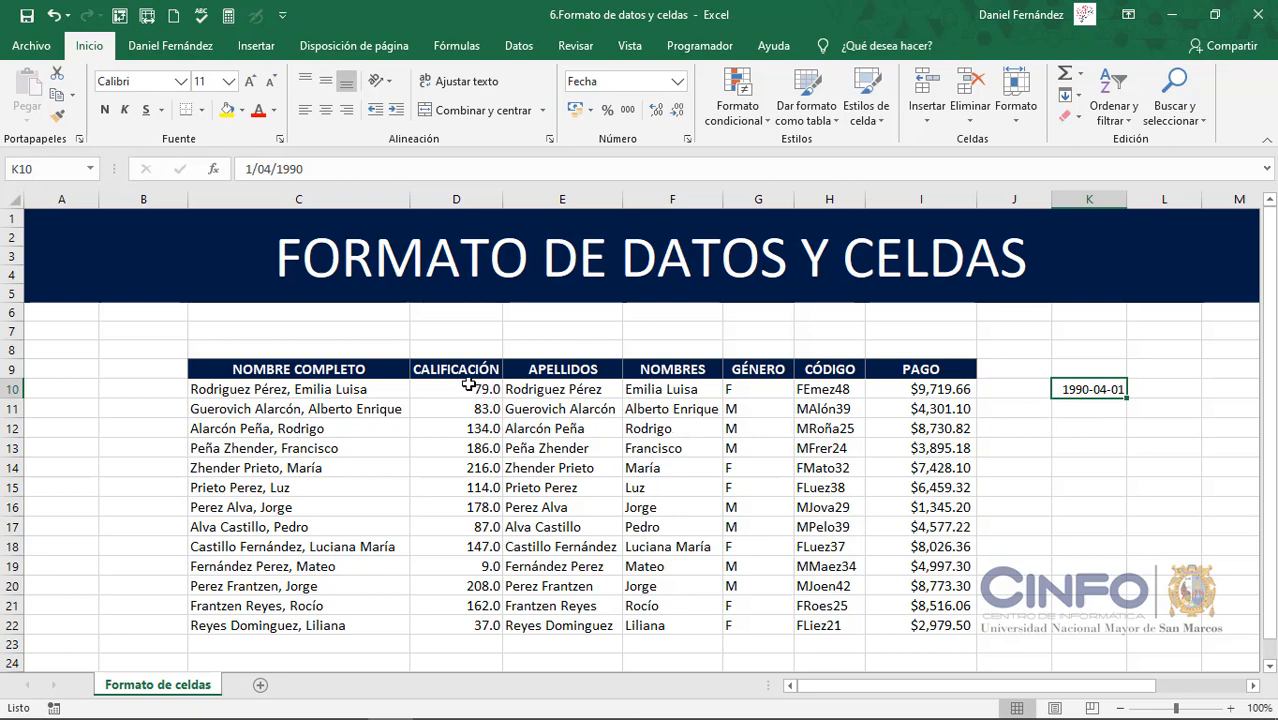
Highlight CALIFICACIÓN values in D10:D22 greater than 100 with Relleno verde con texto verde oscuro using conditional formatting.
drag(468, 385, 480, 618)
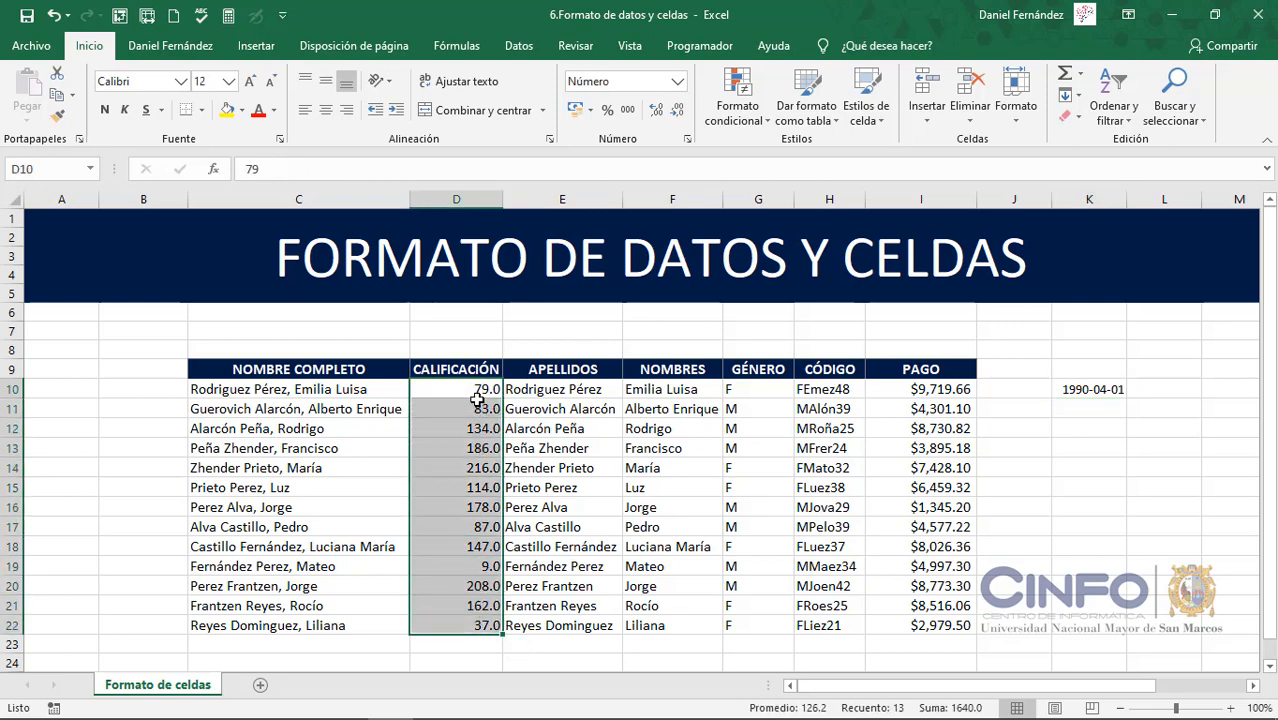
click(743, 120)
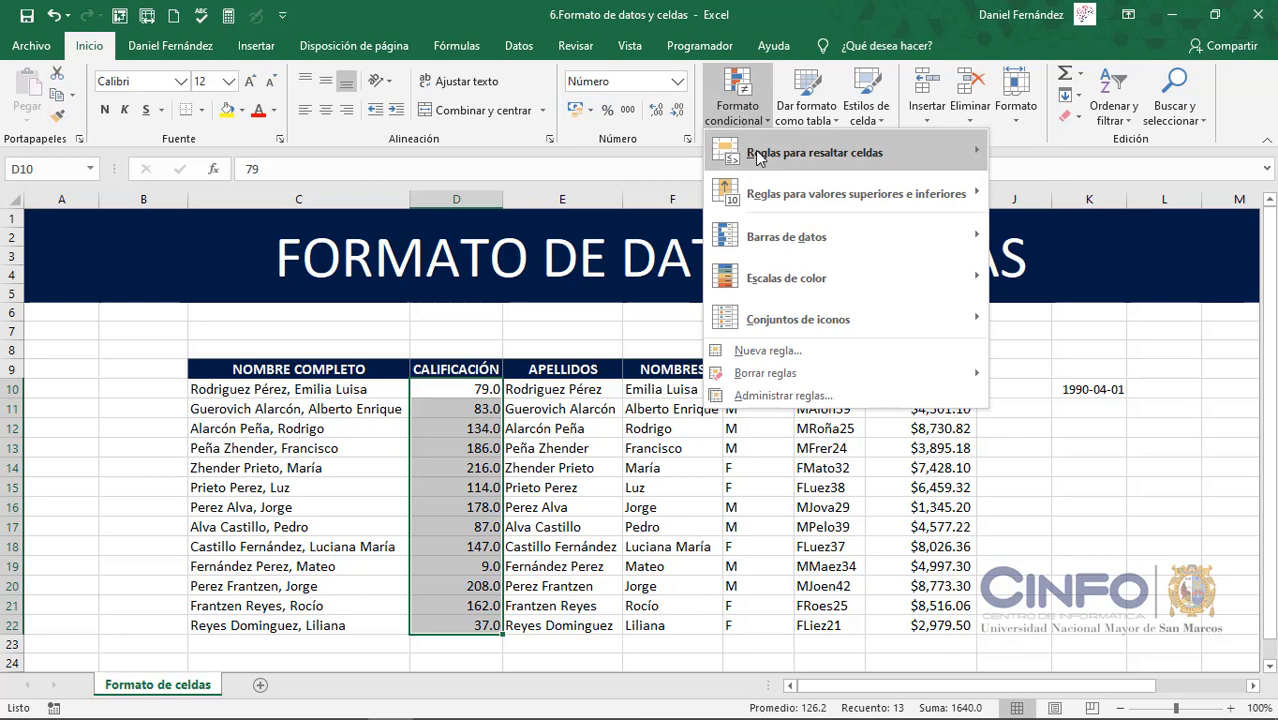
mouse_move(760, 163)
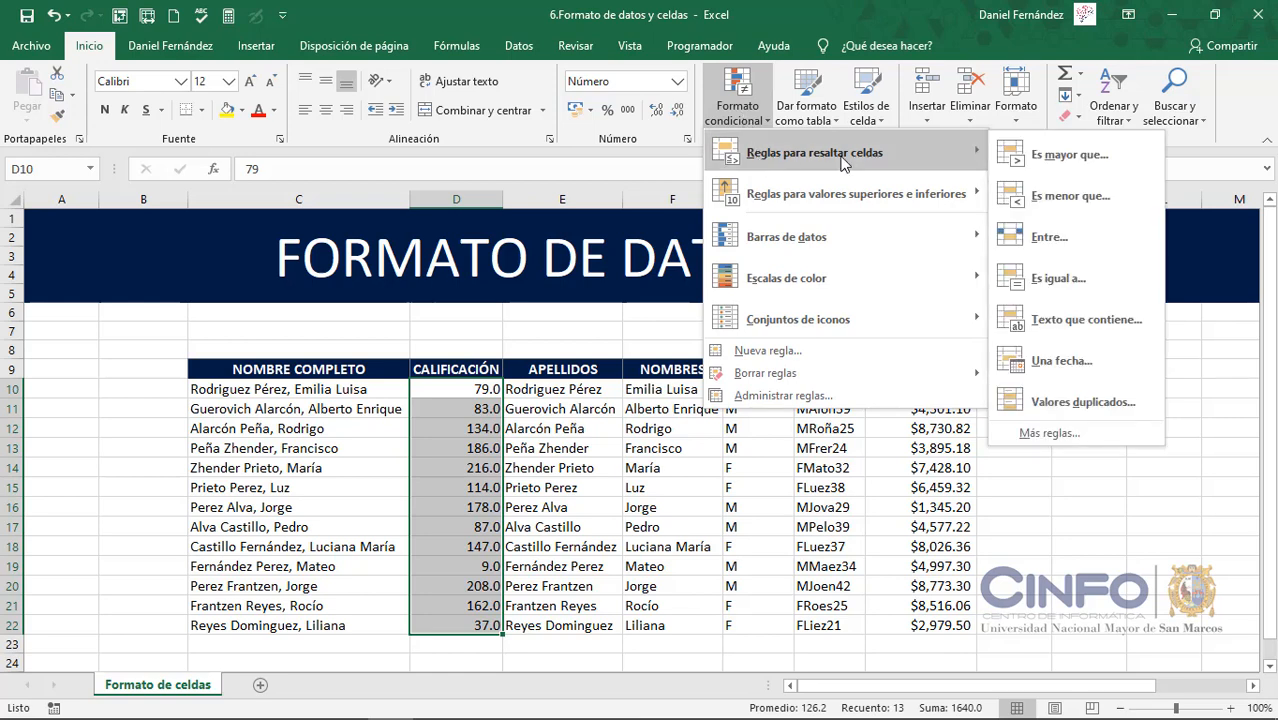
click(1053, 166)
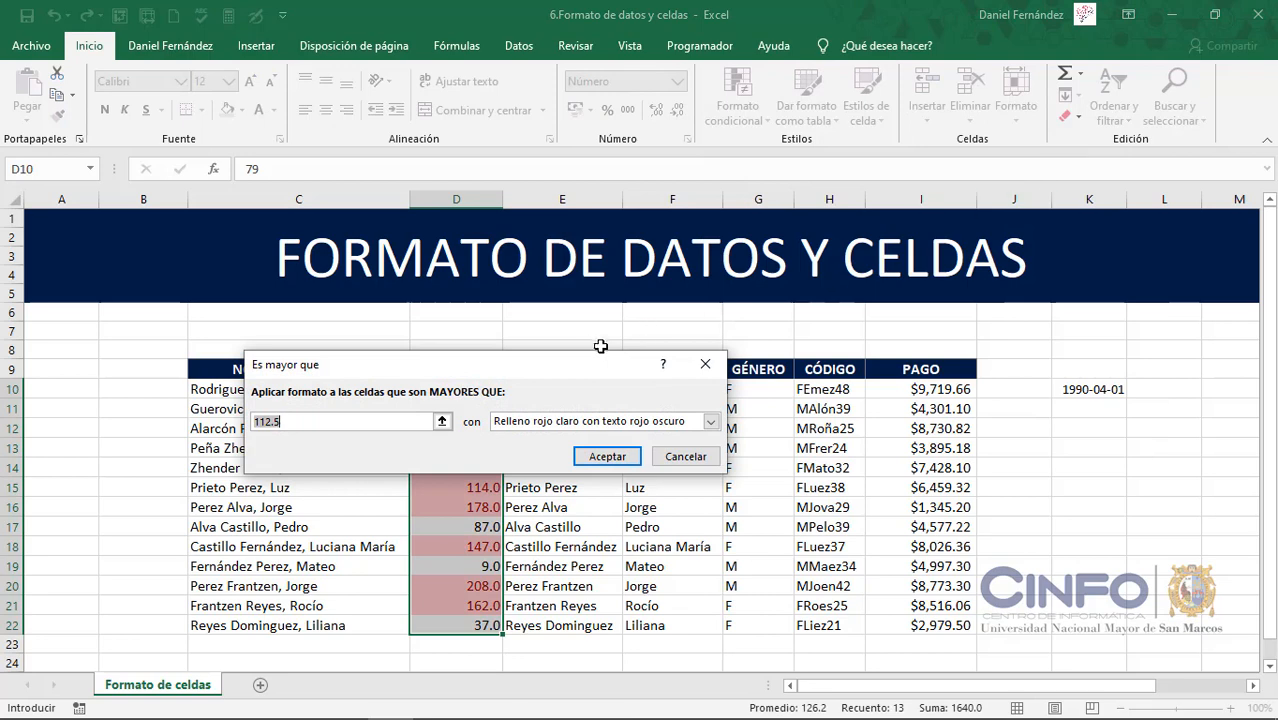
drag(563, 381, 774, 287)
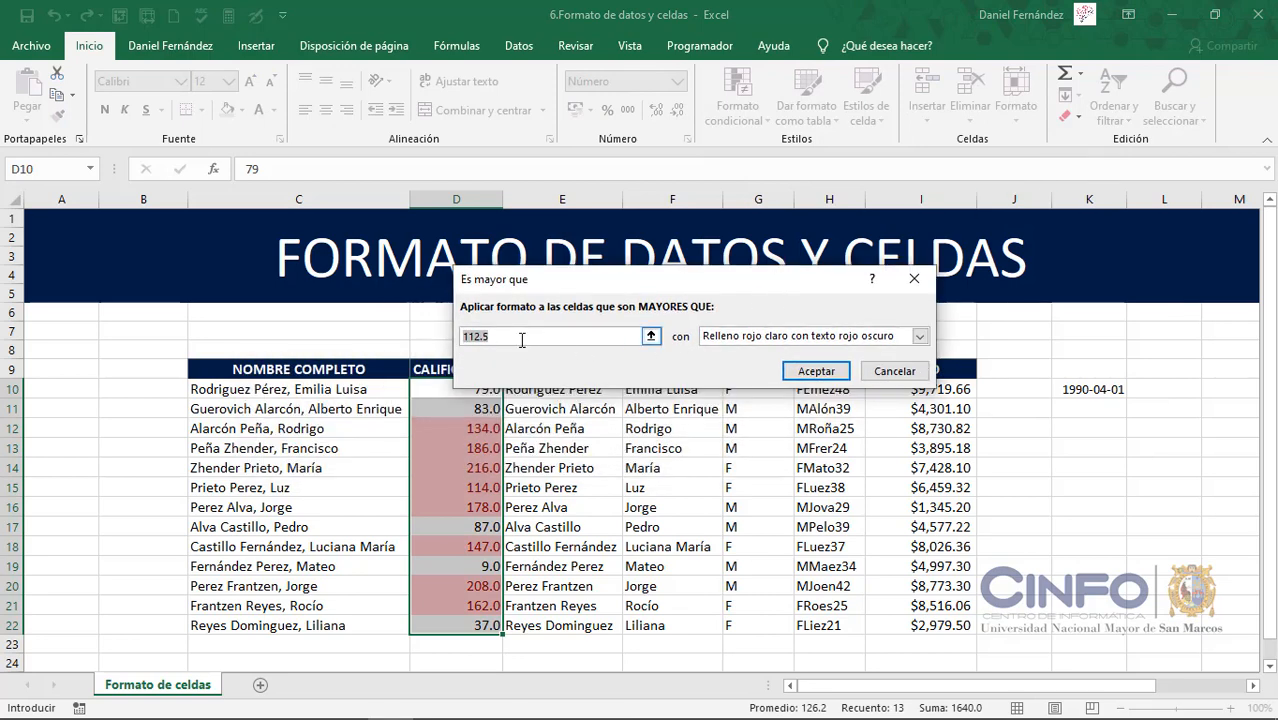
text(100)
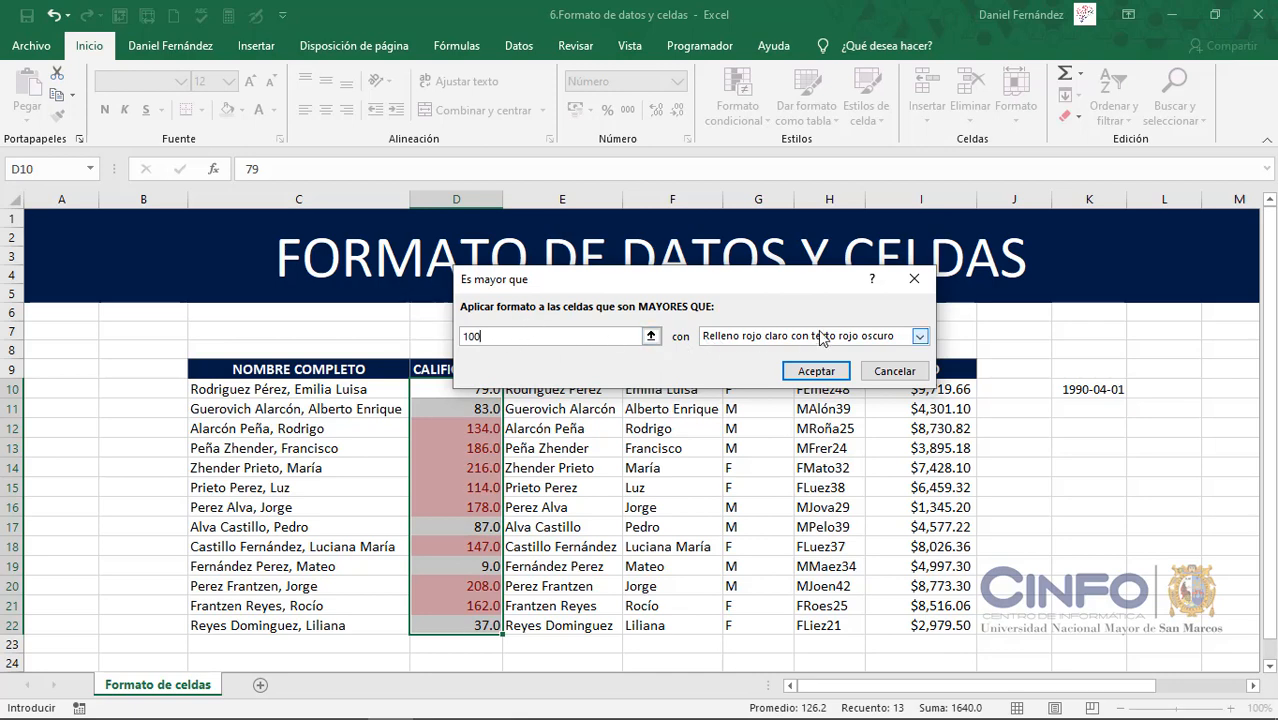
click(919, 336)
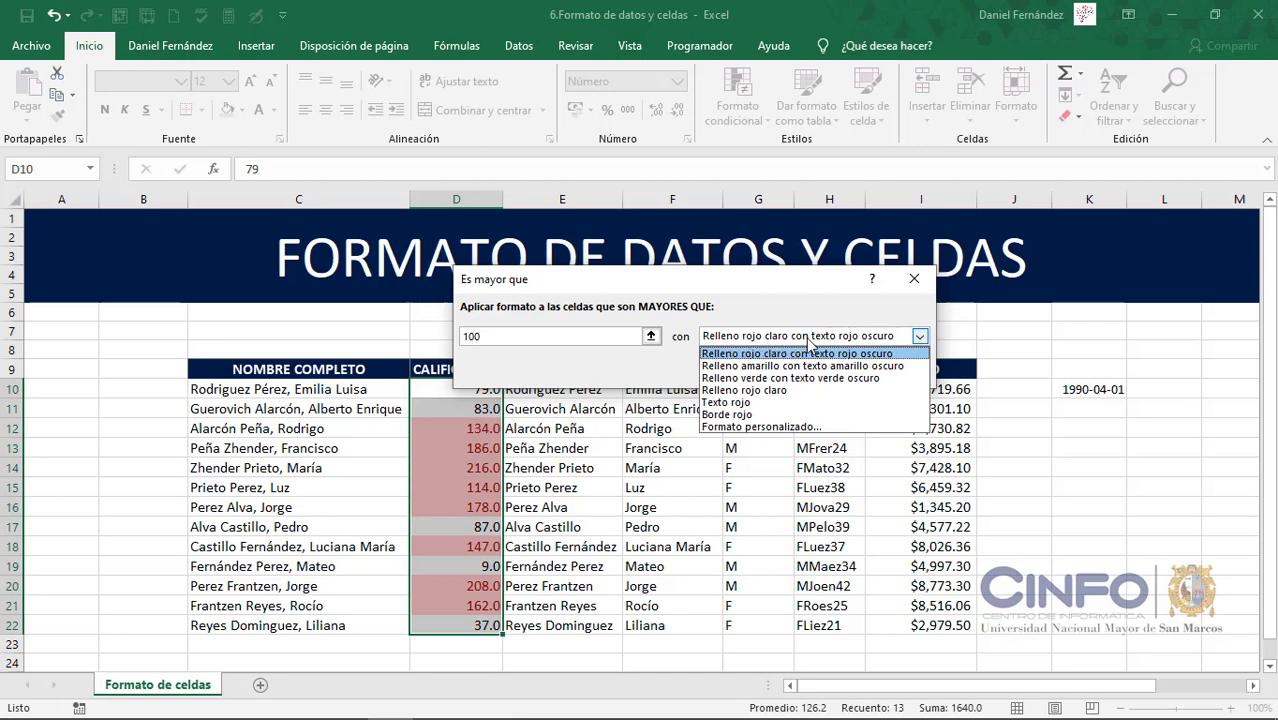
click(742, 379)
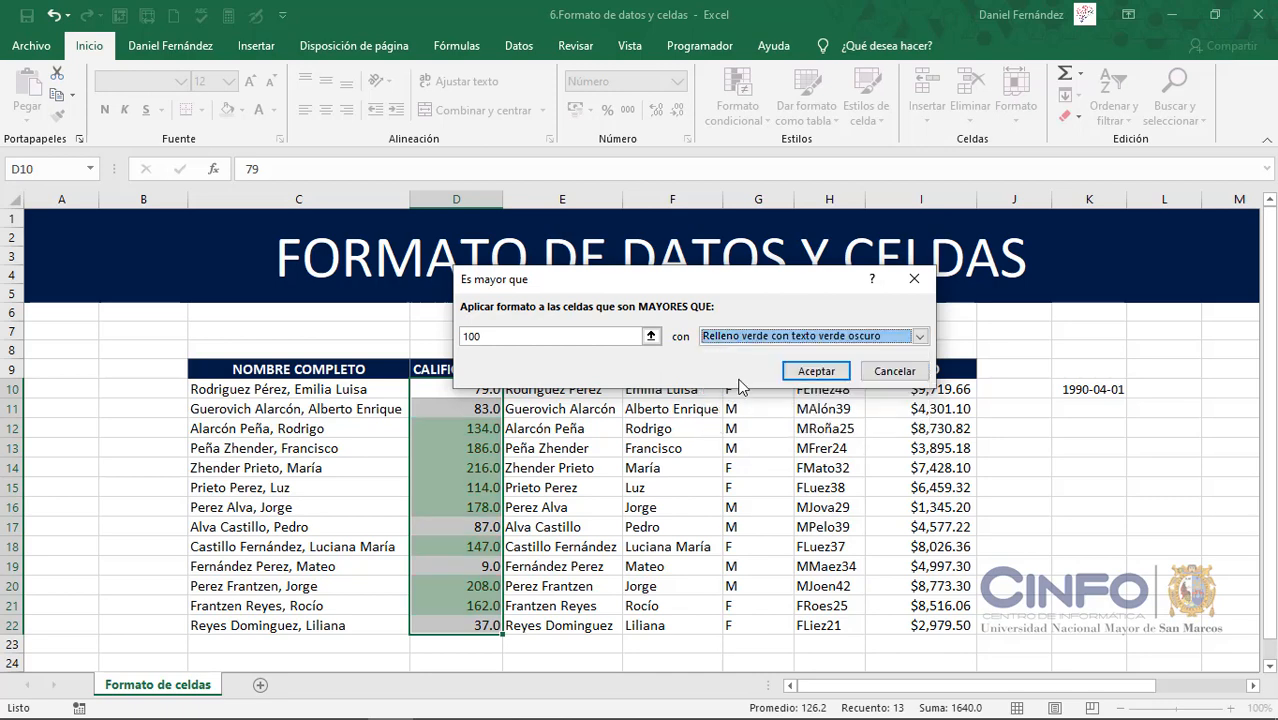
click(816, 371)
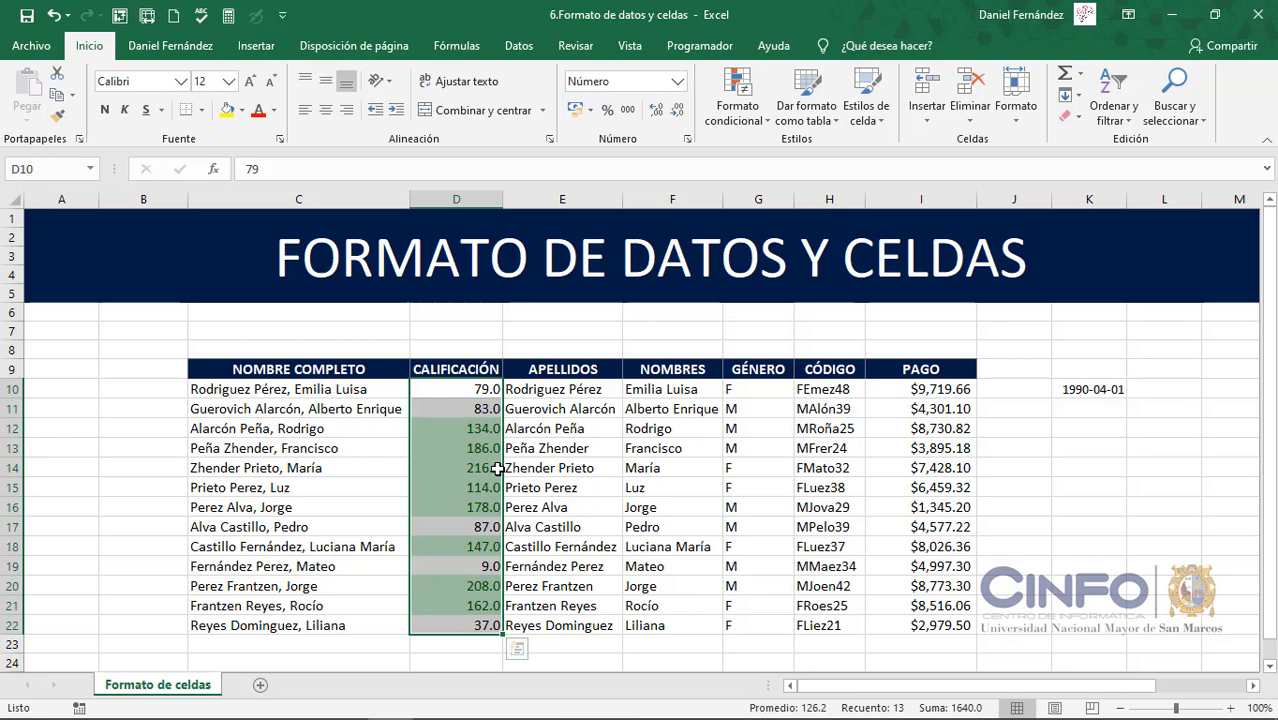
Start a Texto que contiene conditional formatting rule for F on the GÉNERO entries in G10:G22, using a custom format.
drag(730, 391, 768, 623)
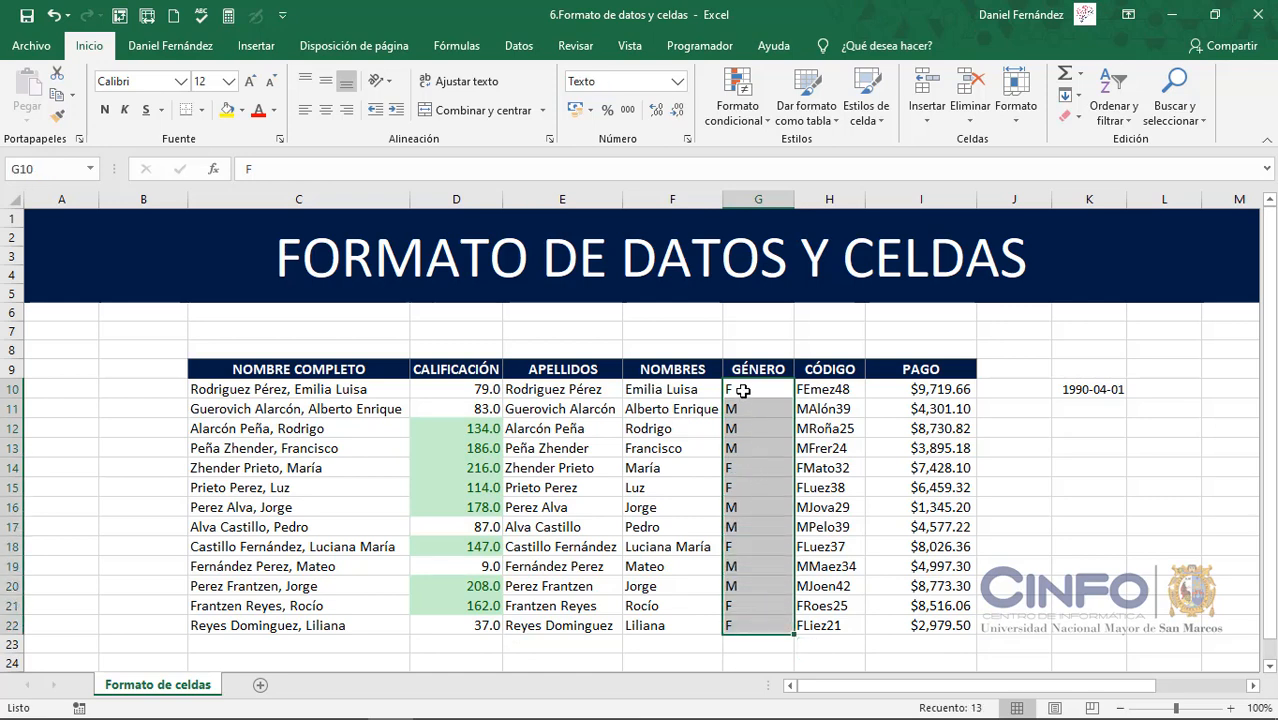
click(738, 112)
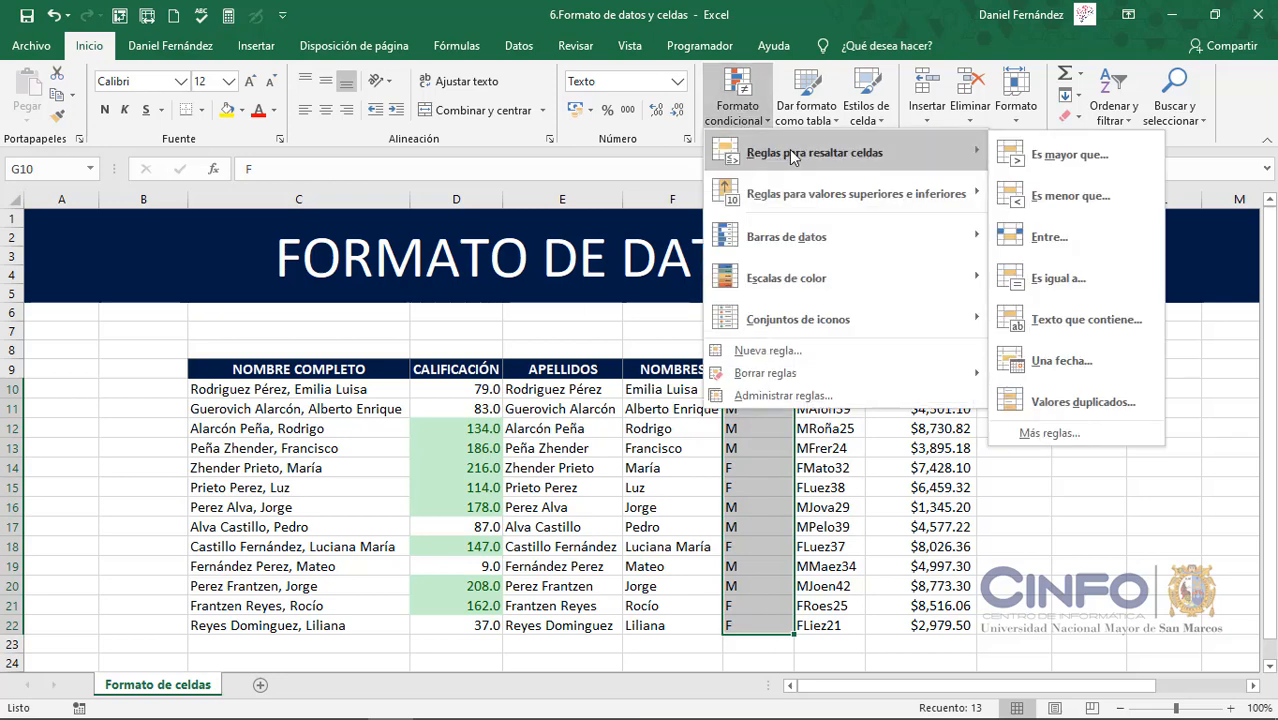
click(1087, 320)
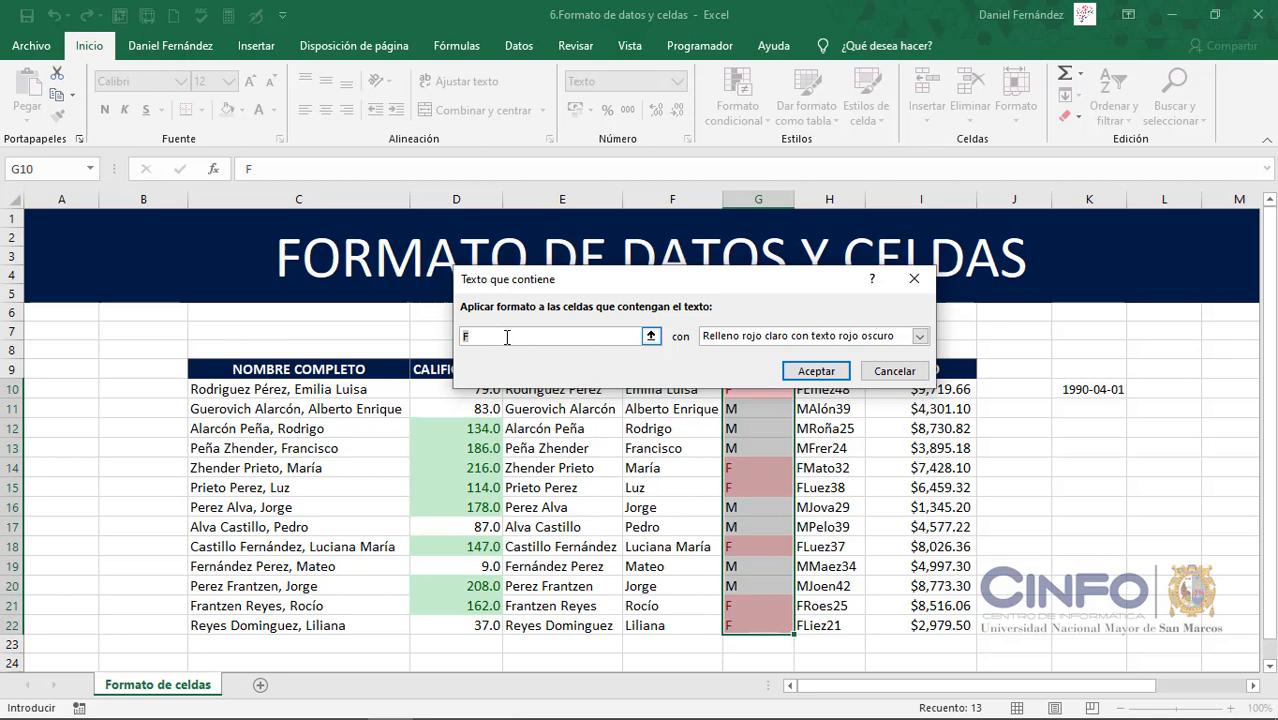
click(919, 336)
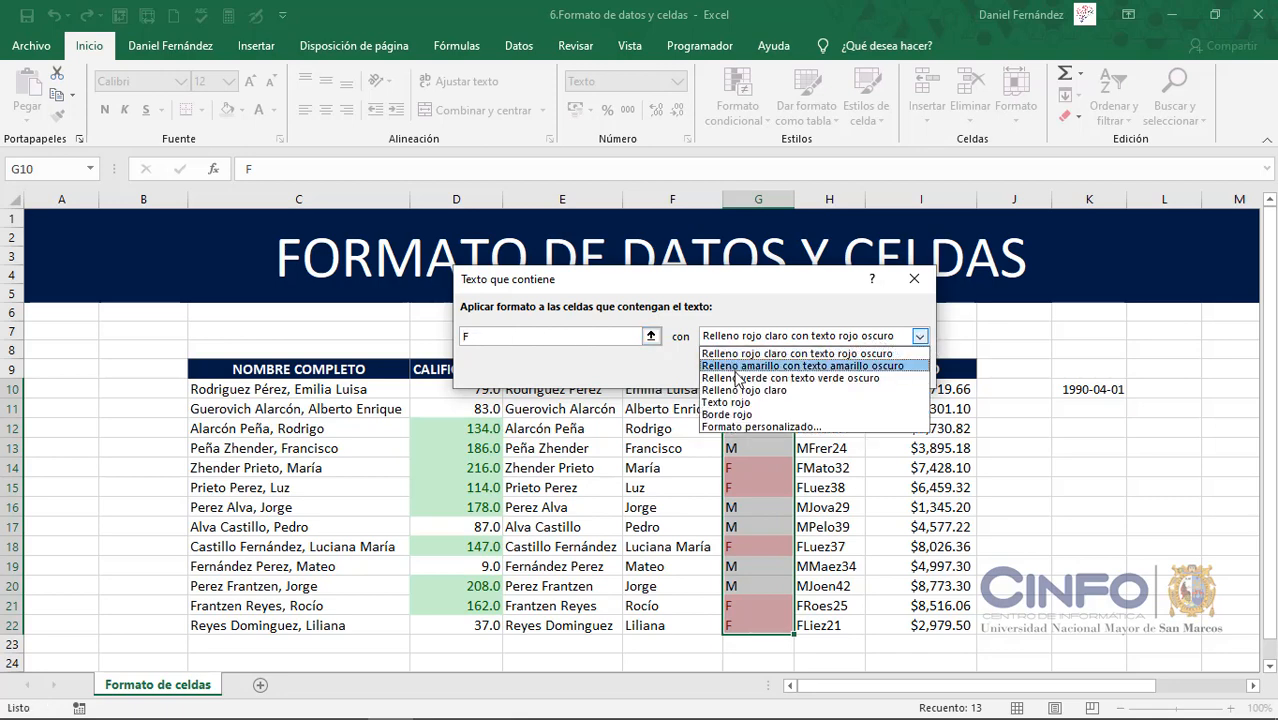
click(735, 427)
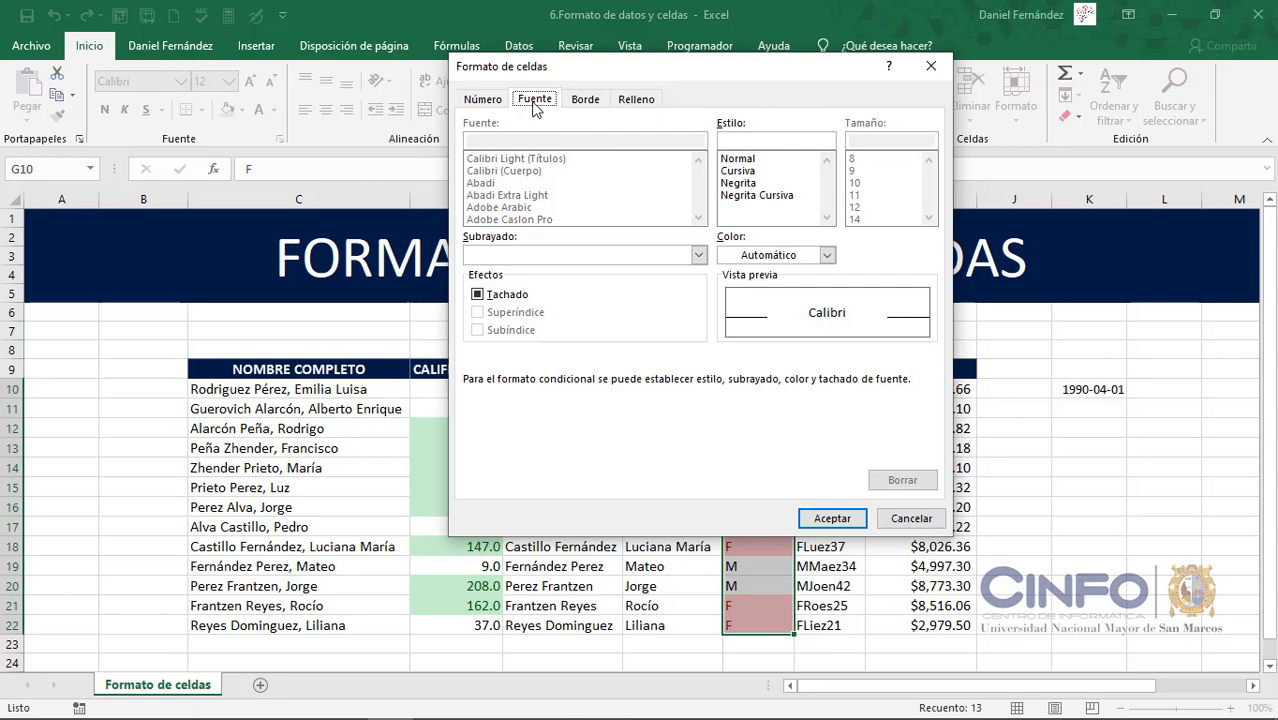
Set the rule's font to a light red color and the Negrita style.
click(826, 256)
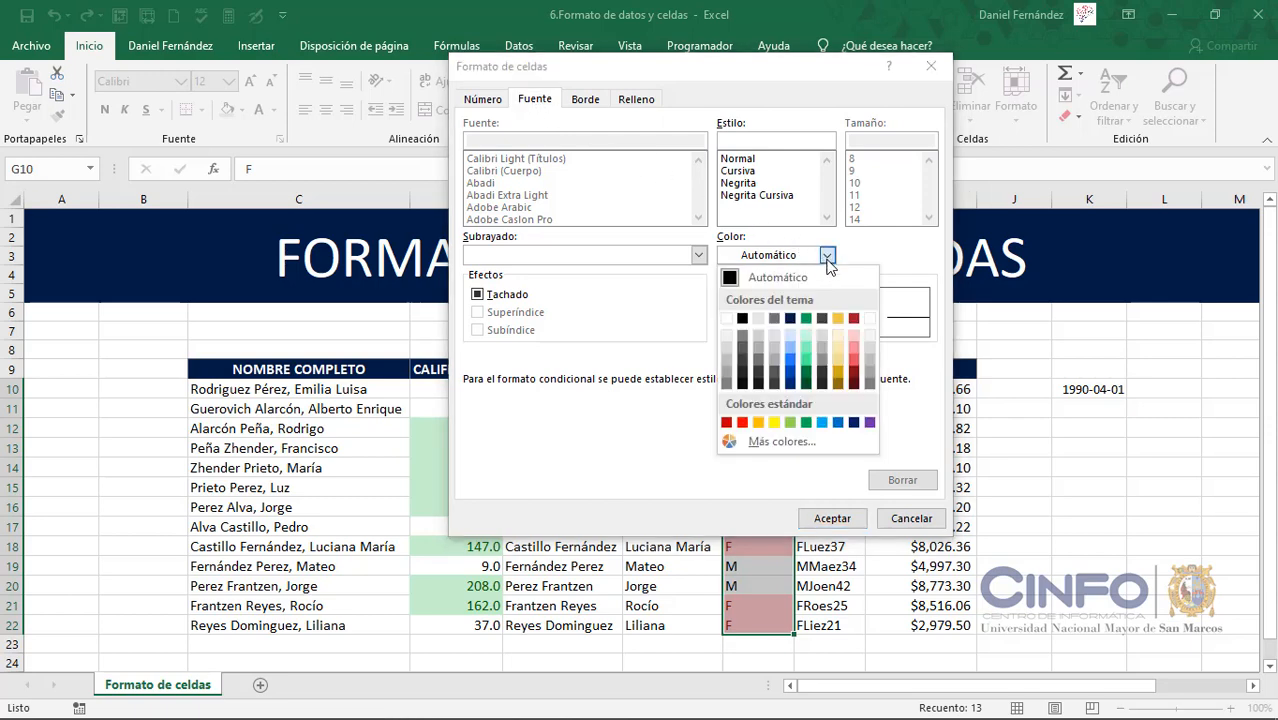
click(854, 346)
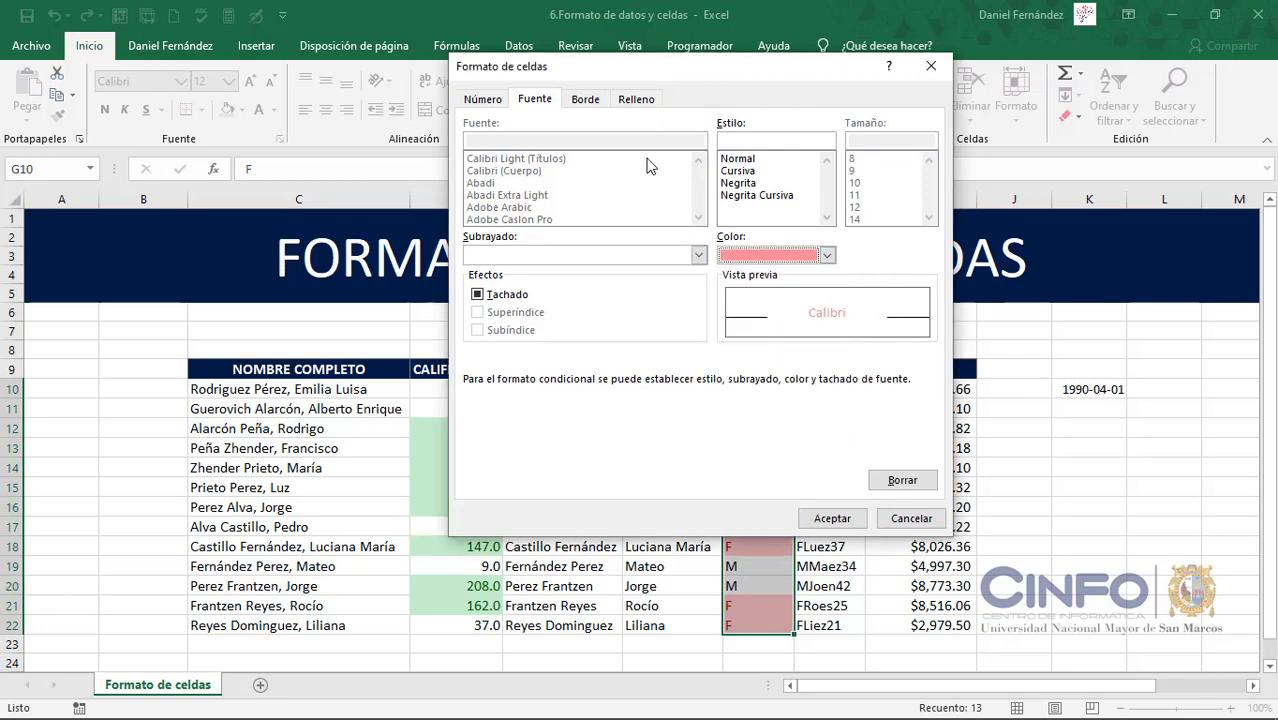
click(737, 184)
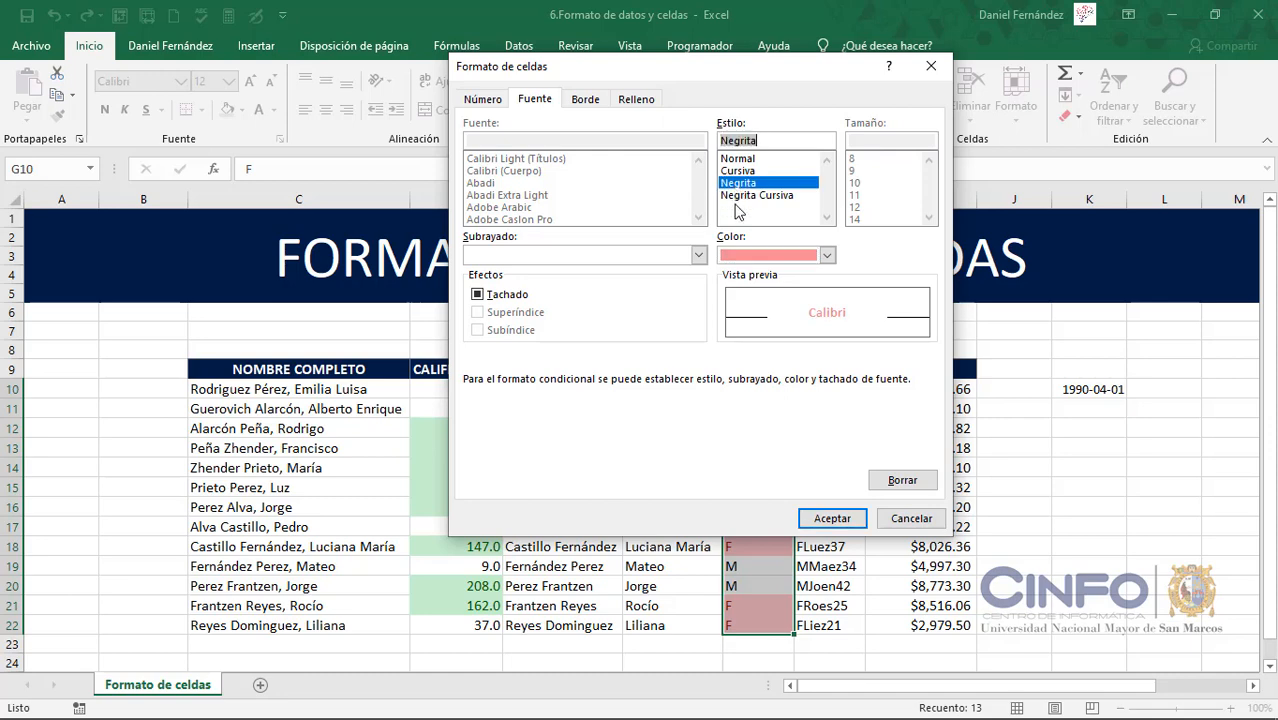
Try a light pink background with a light gold dotted pattern as the rule's fill, and clear it.
click(624, 101)
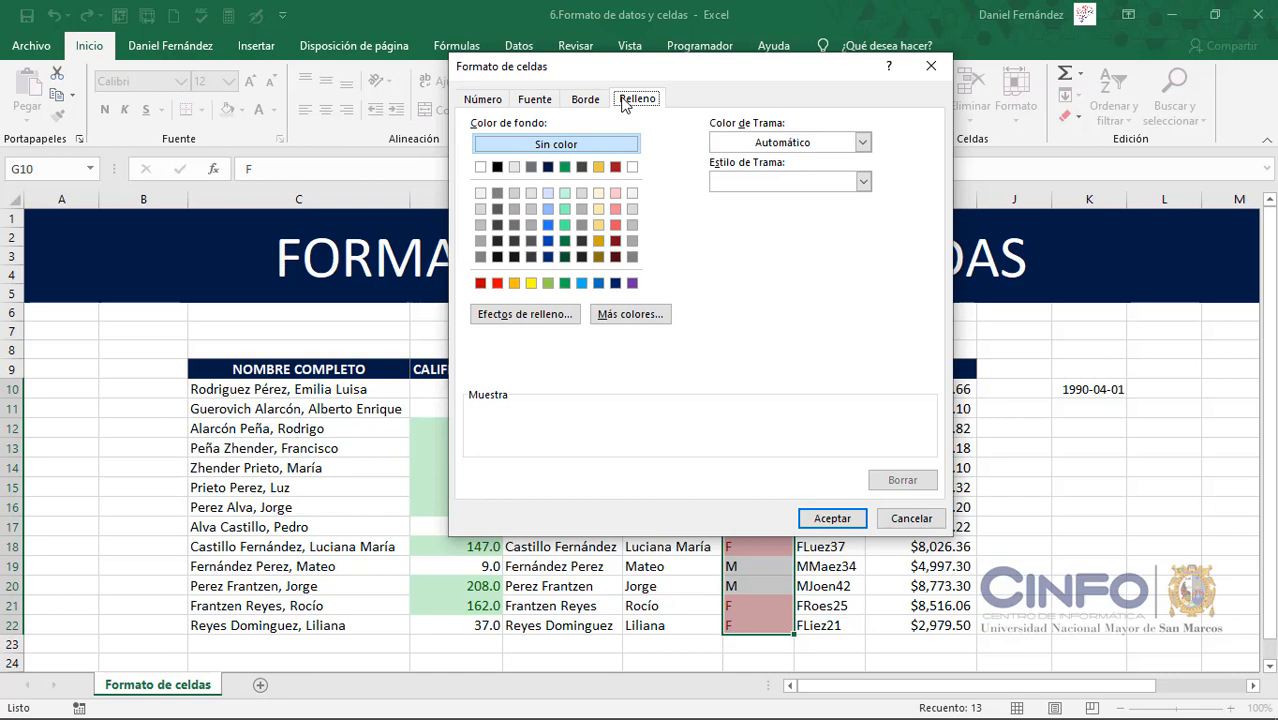
click(615, 195)
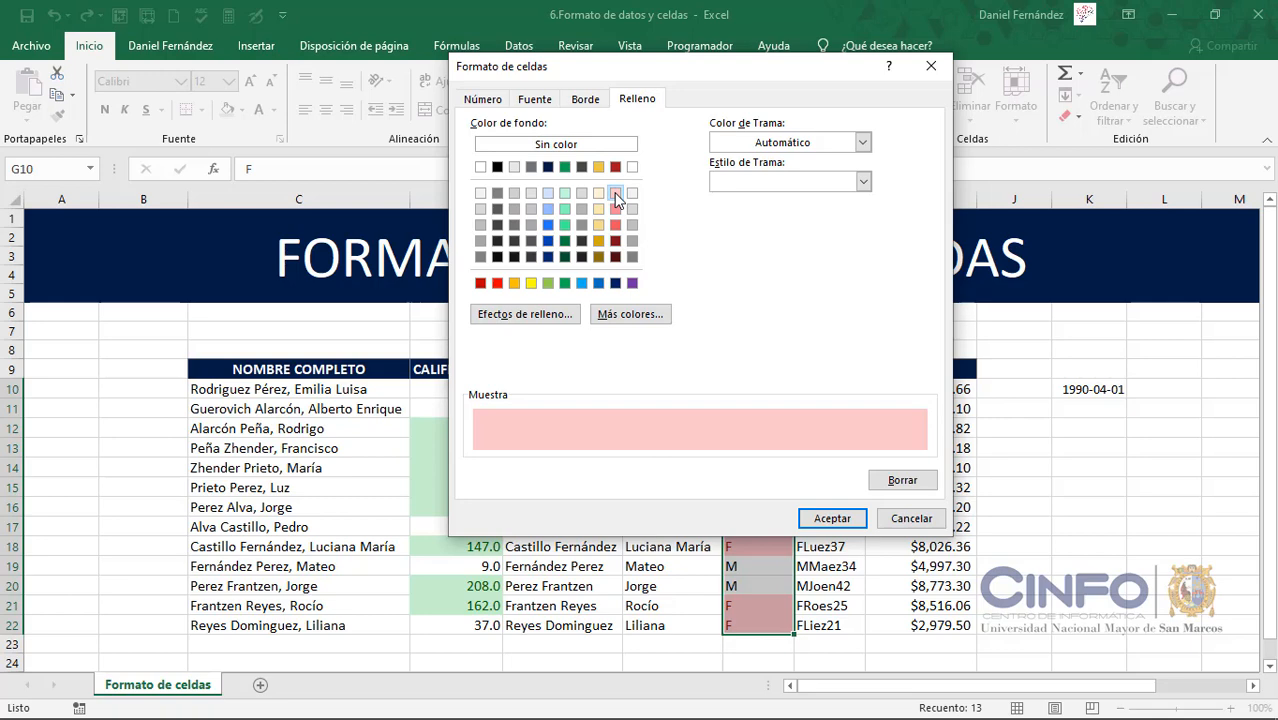
click(768, 145)
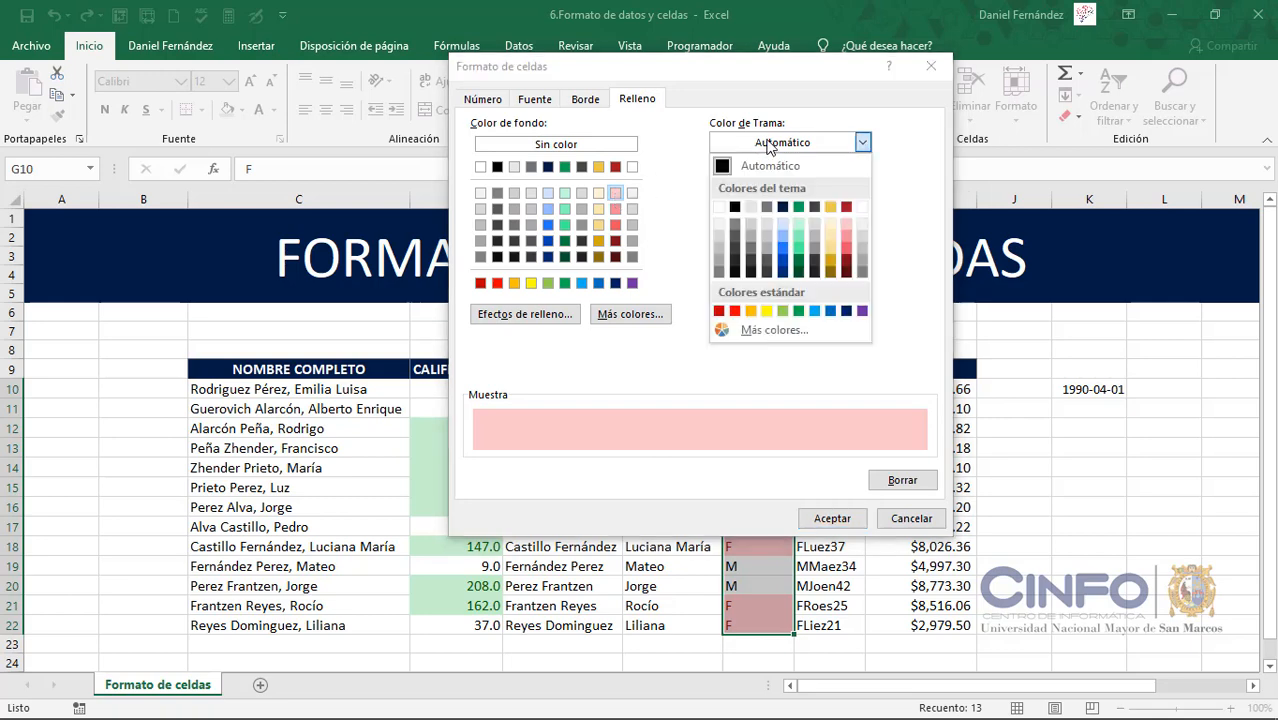
click(830, 222)
click(828, 187)
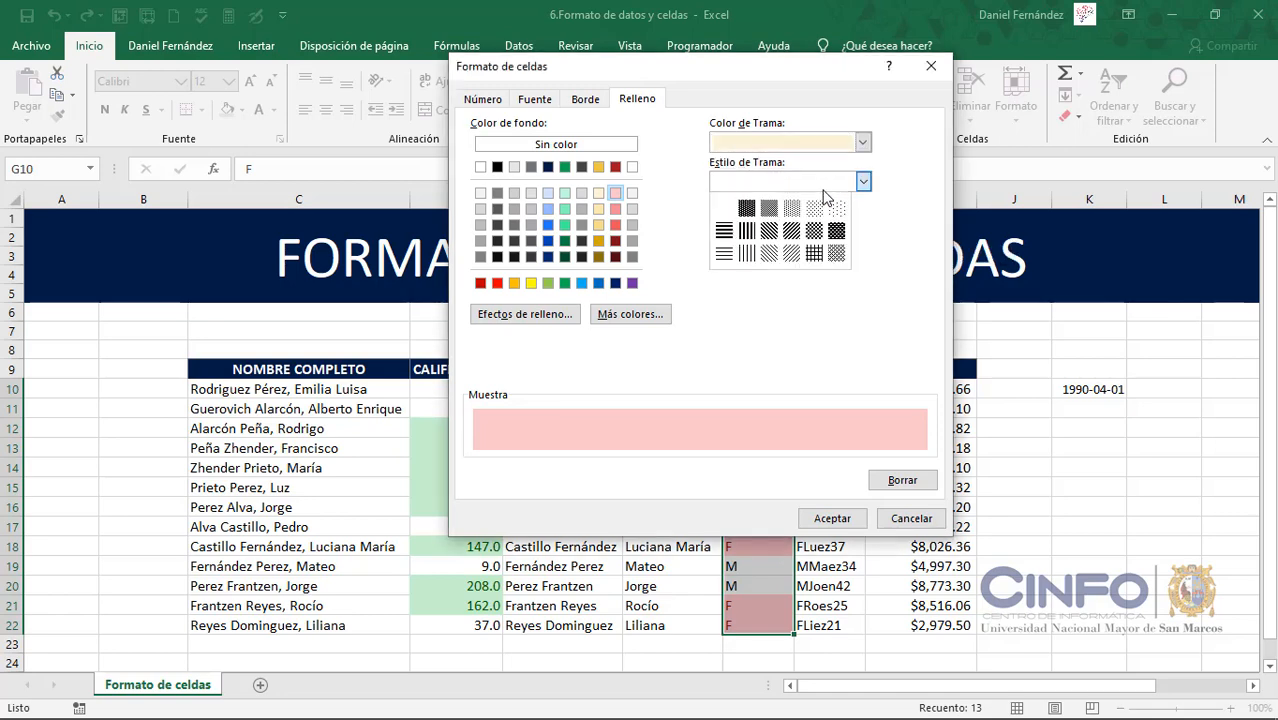
click(768, 208)
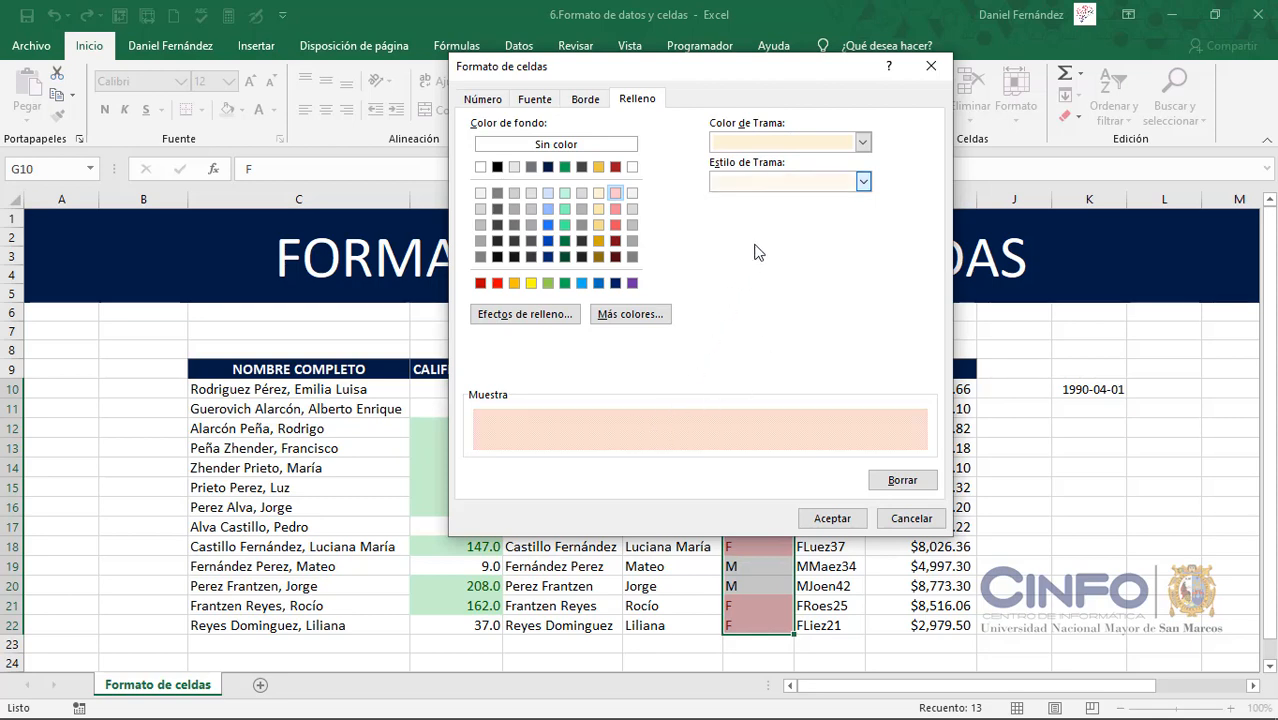
click(885, 482)
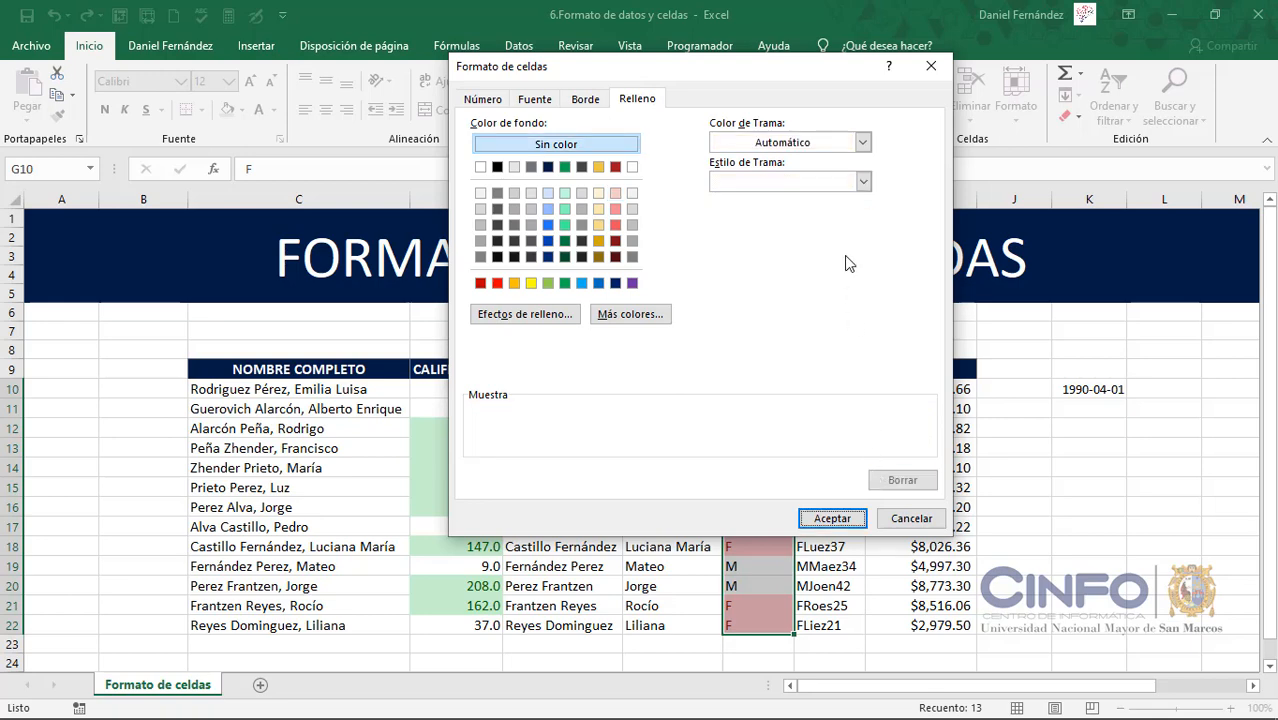
Fill the rule's cells with a dense dotted pattern in light gold and apply the F rule to the GÉNERO entries.
click(851, 145)
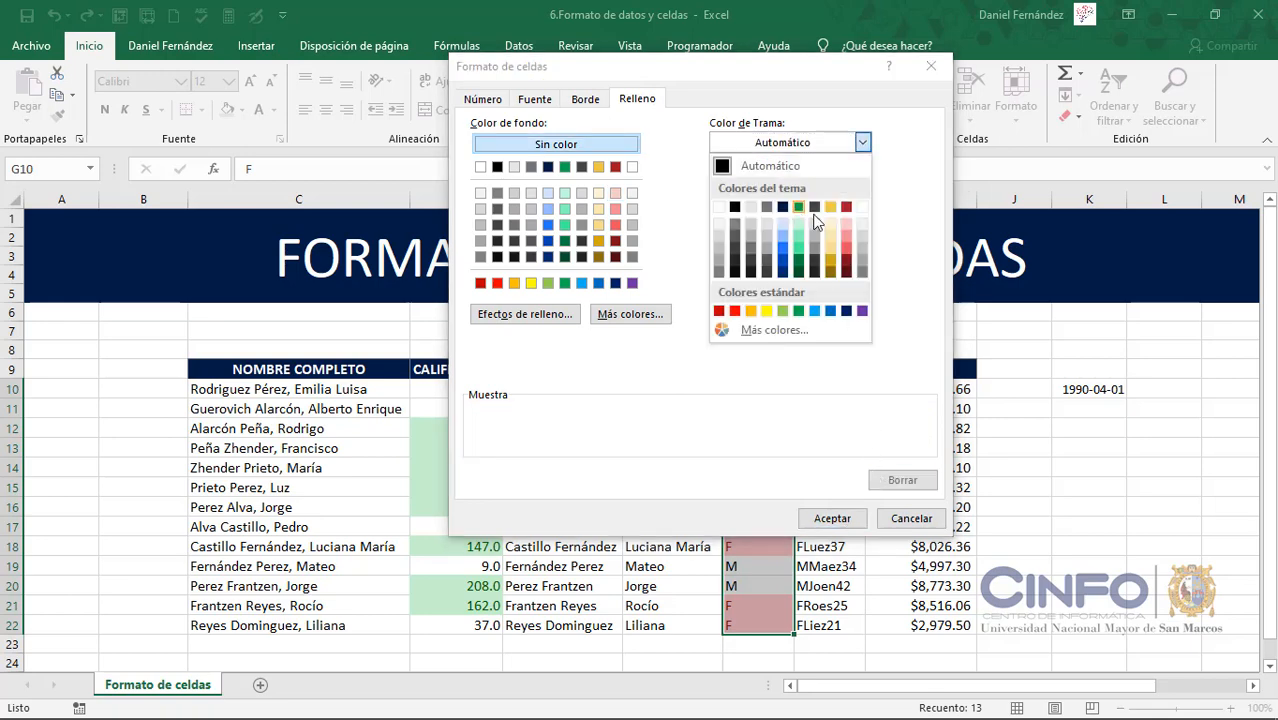
key(Escape)
click(863, 181)
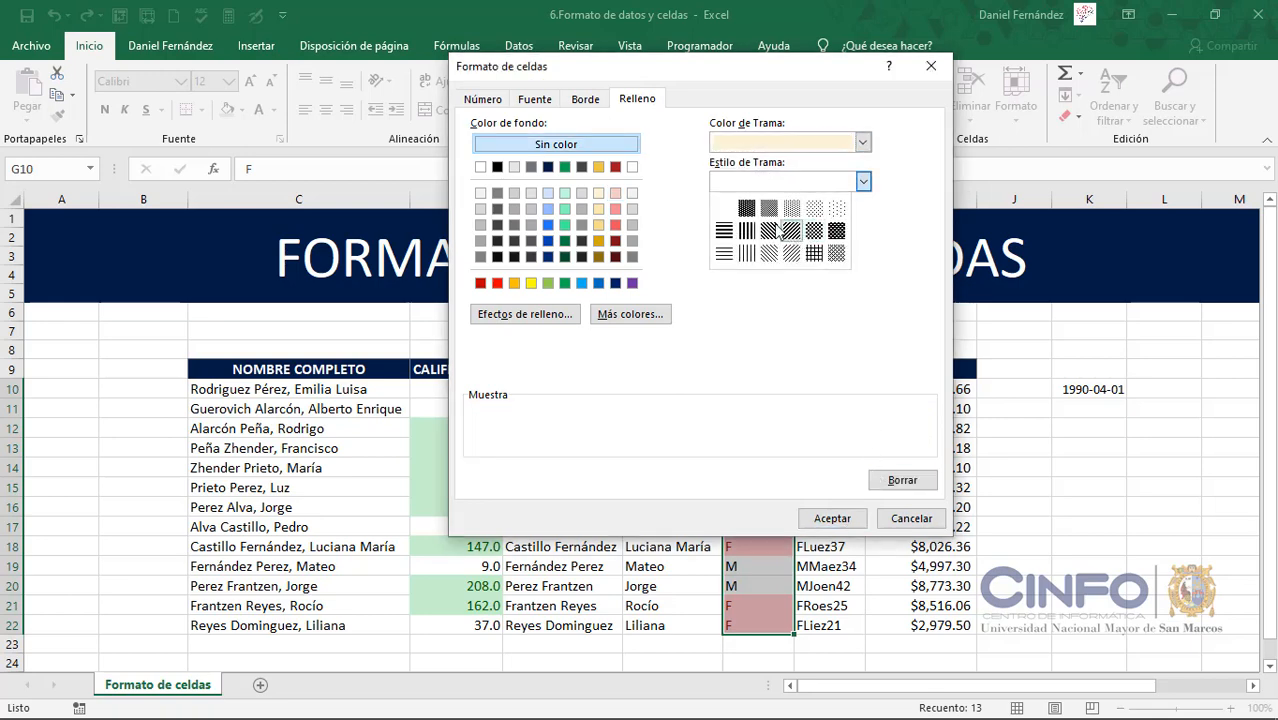
click(744, 206)
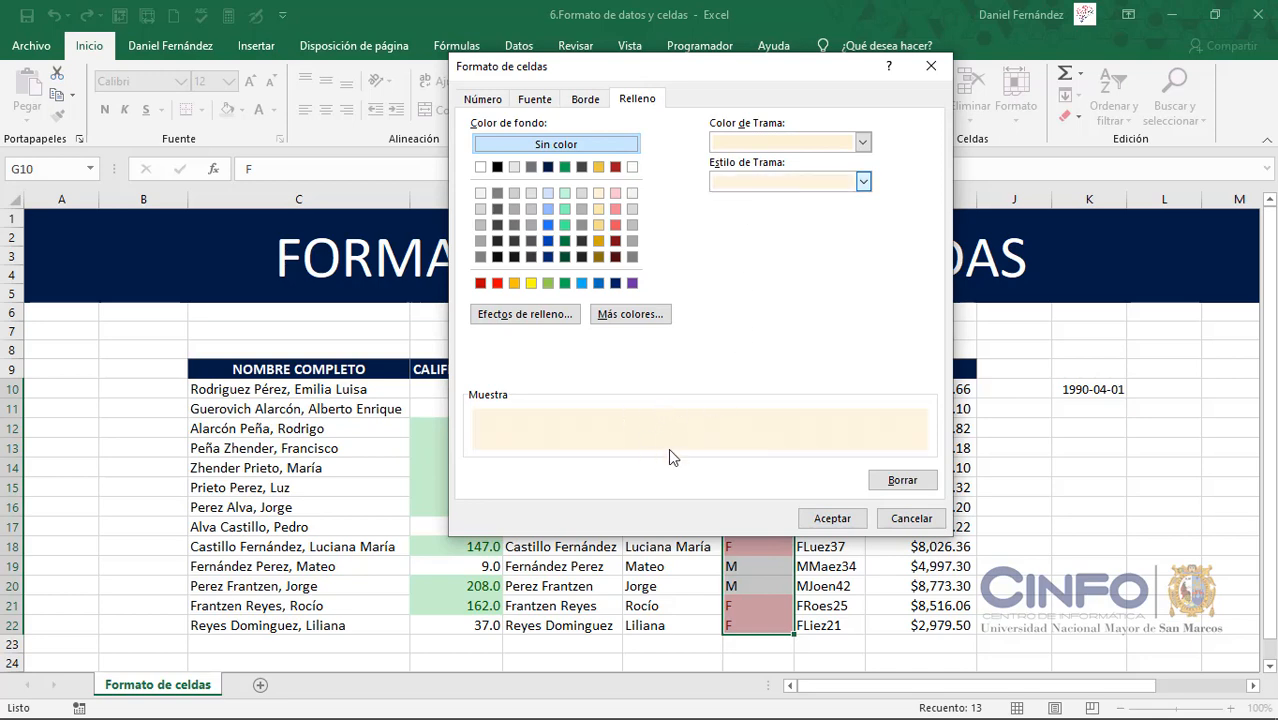
click(836, 521)
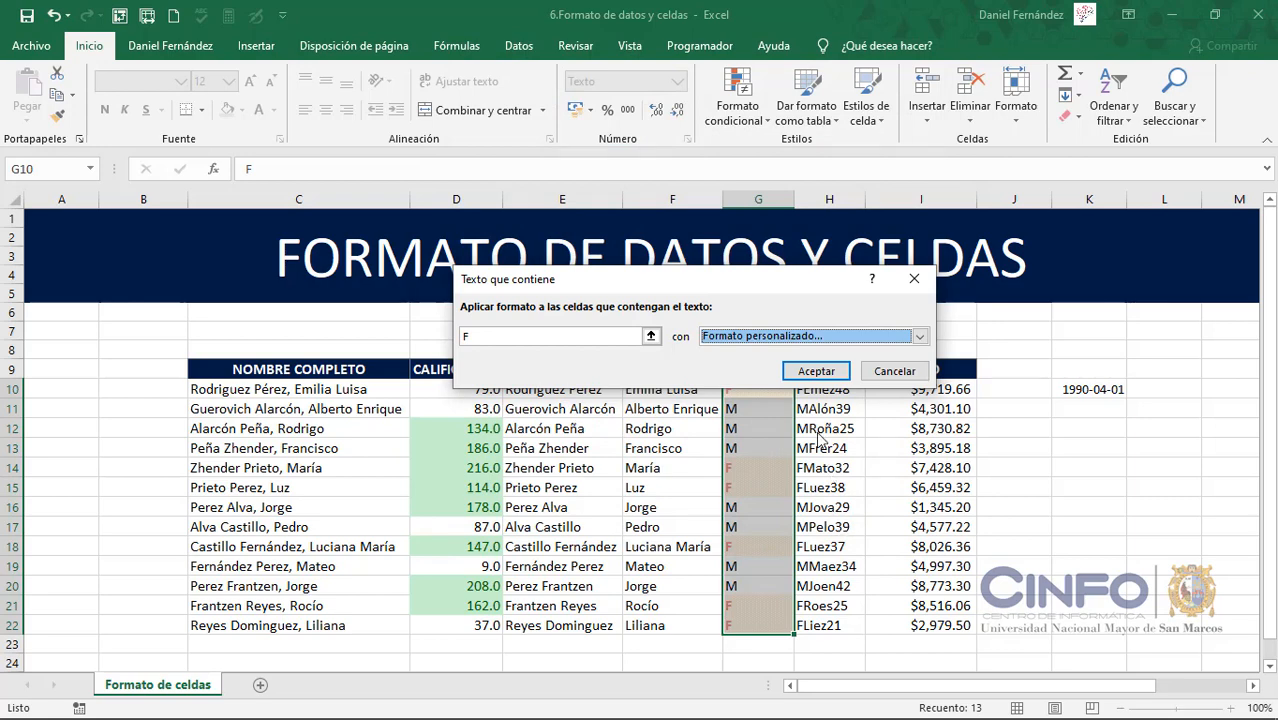
click(805, 372)
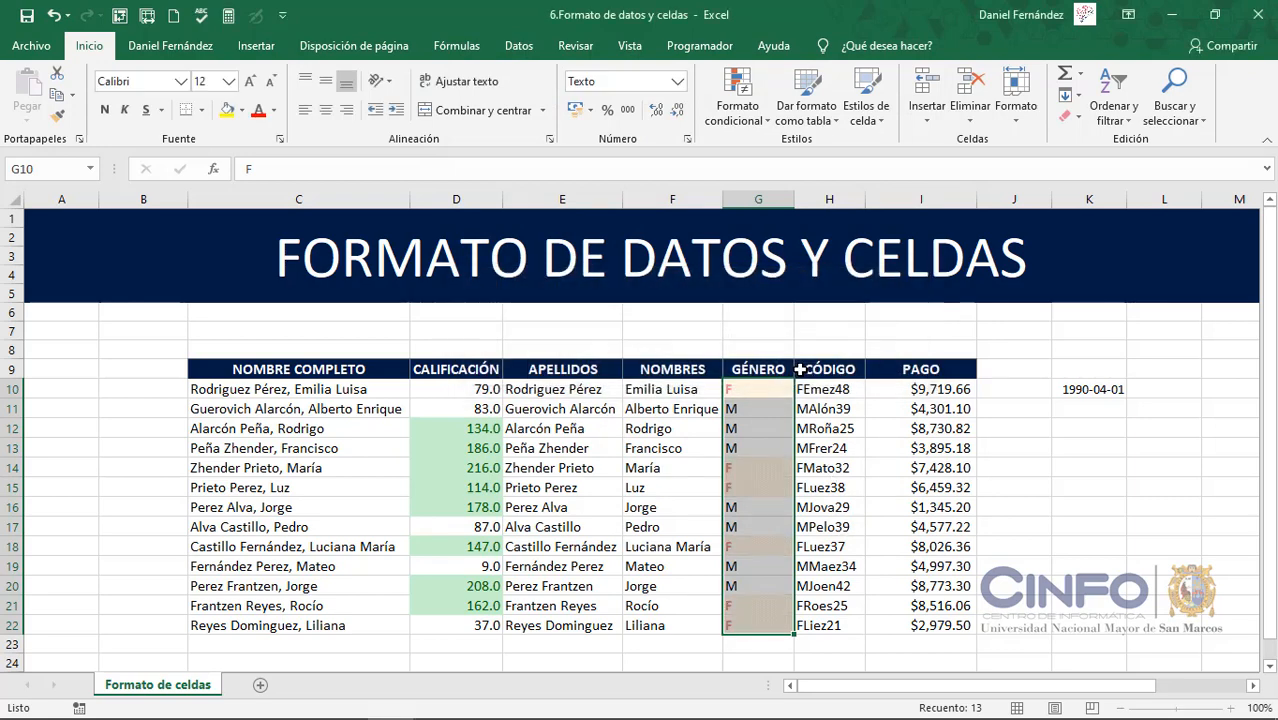
click(828, 392)
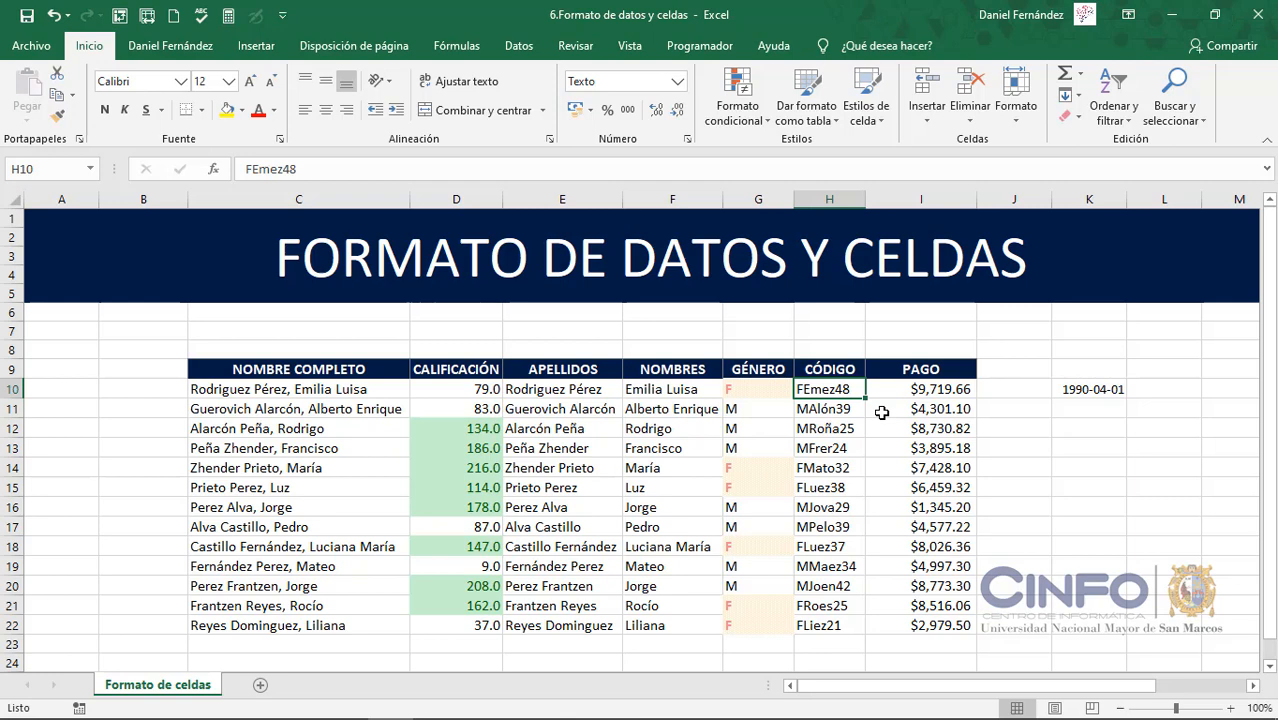
Center the CALIFICACIÓN values in D10:D22 horizontally.
click(468, 389)
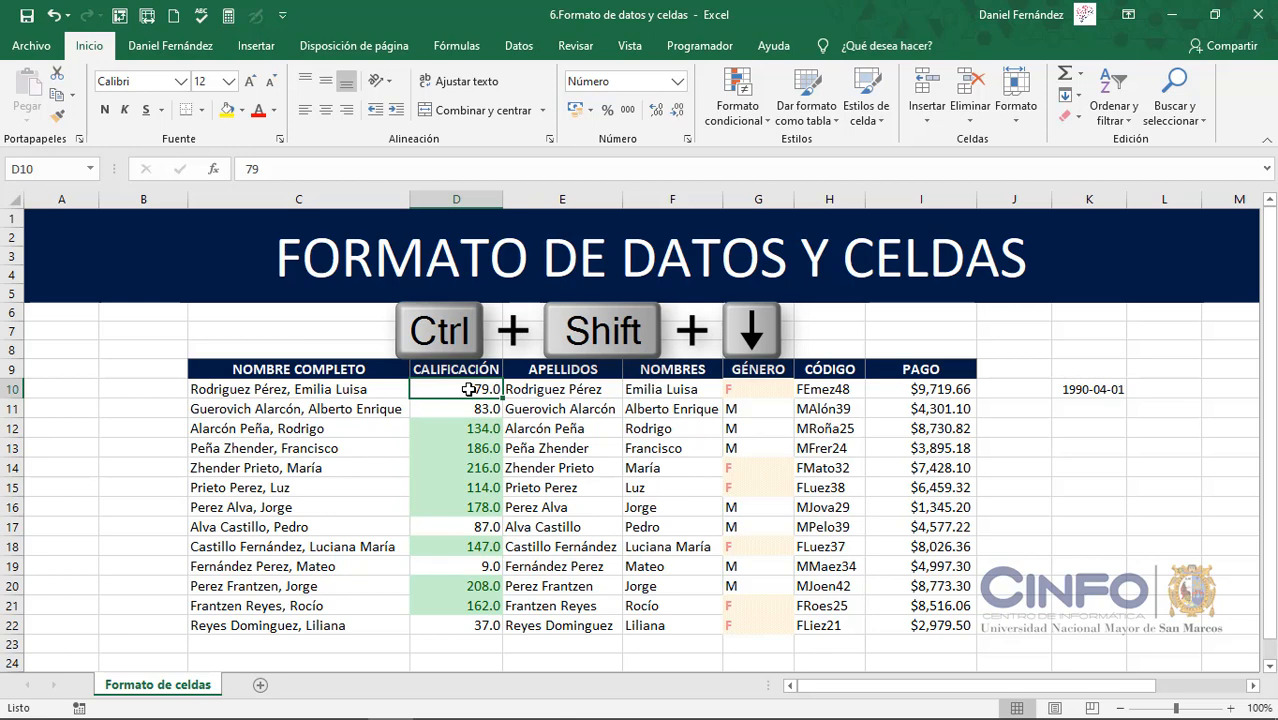
key(ctrl+shift+Down)
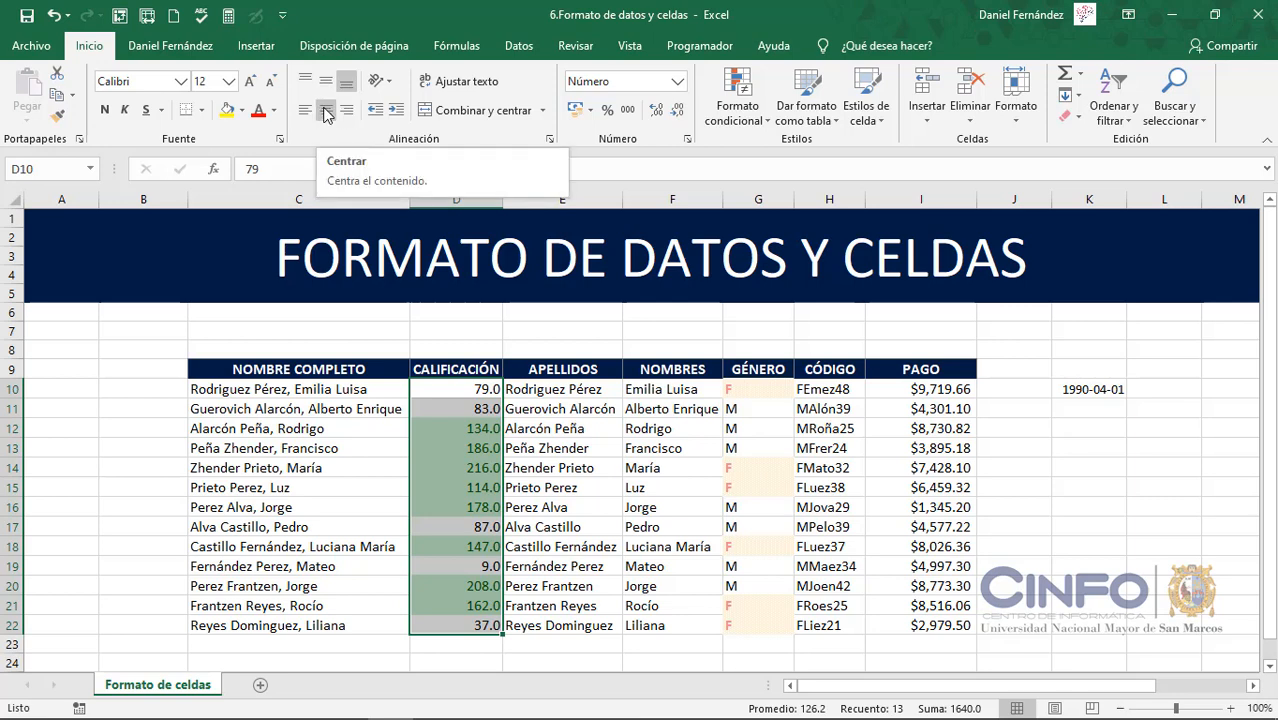
click(326, 112)
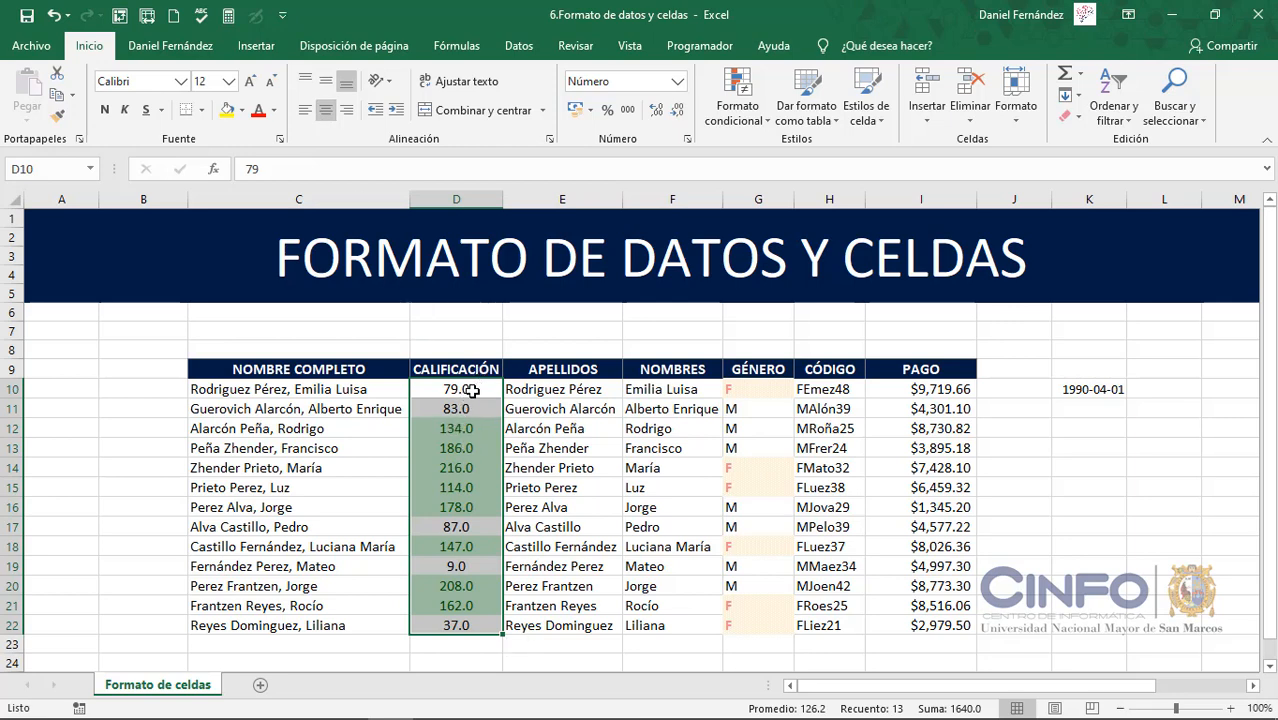
Increase the height of header row 9 and center the headings in C9:I9 vertically.
drag(16, 379, 24, 408)
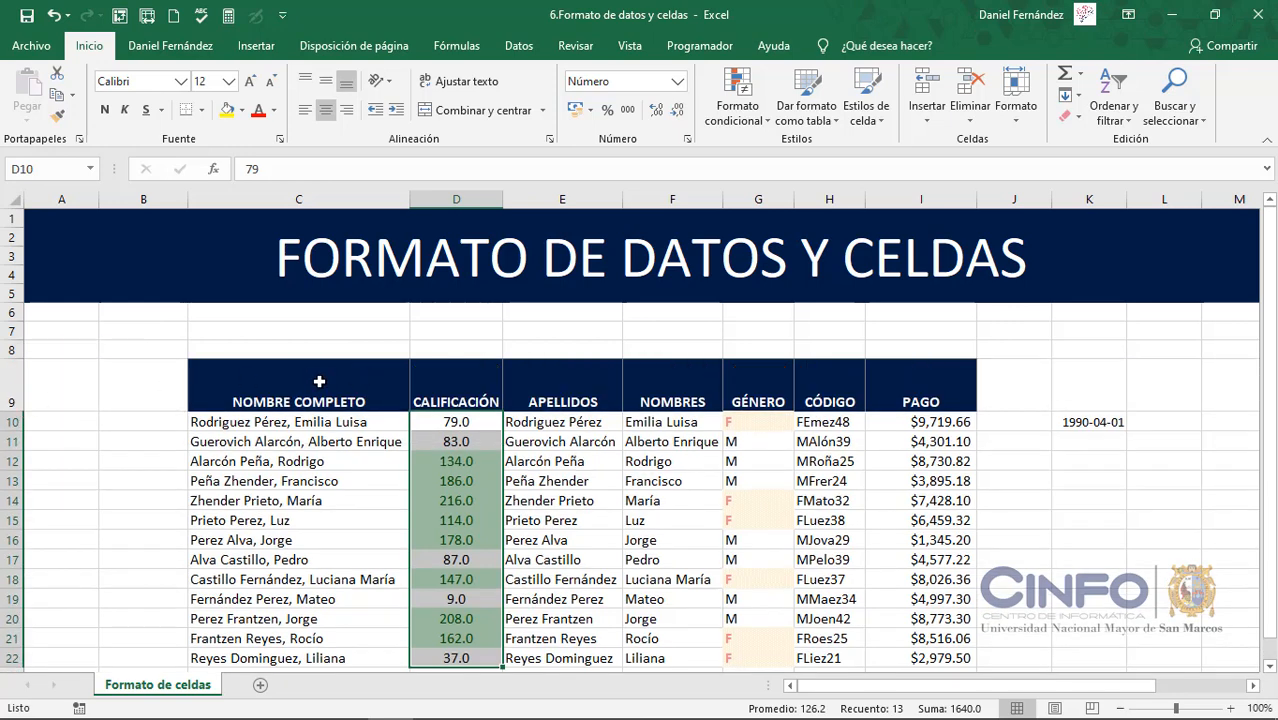
drag(320, 380, 917, 365)
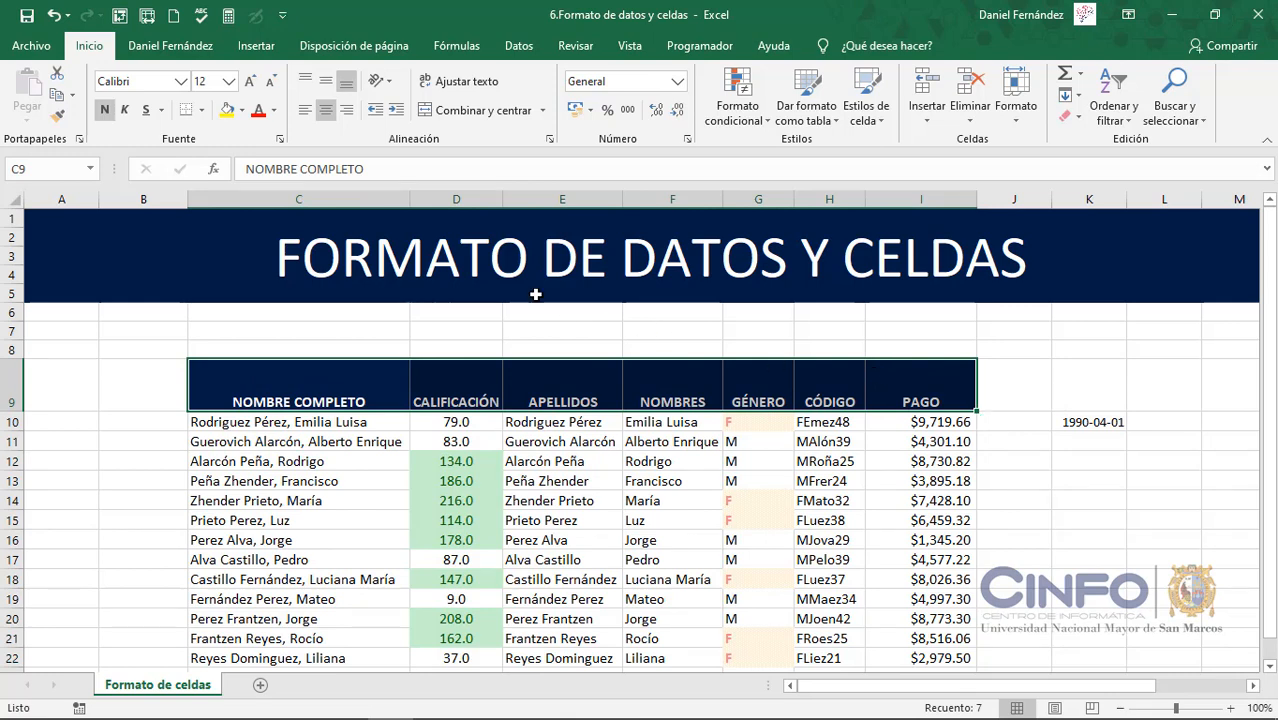
click(329, 83)
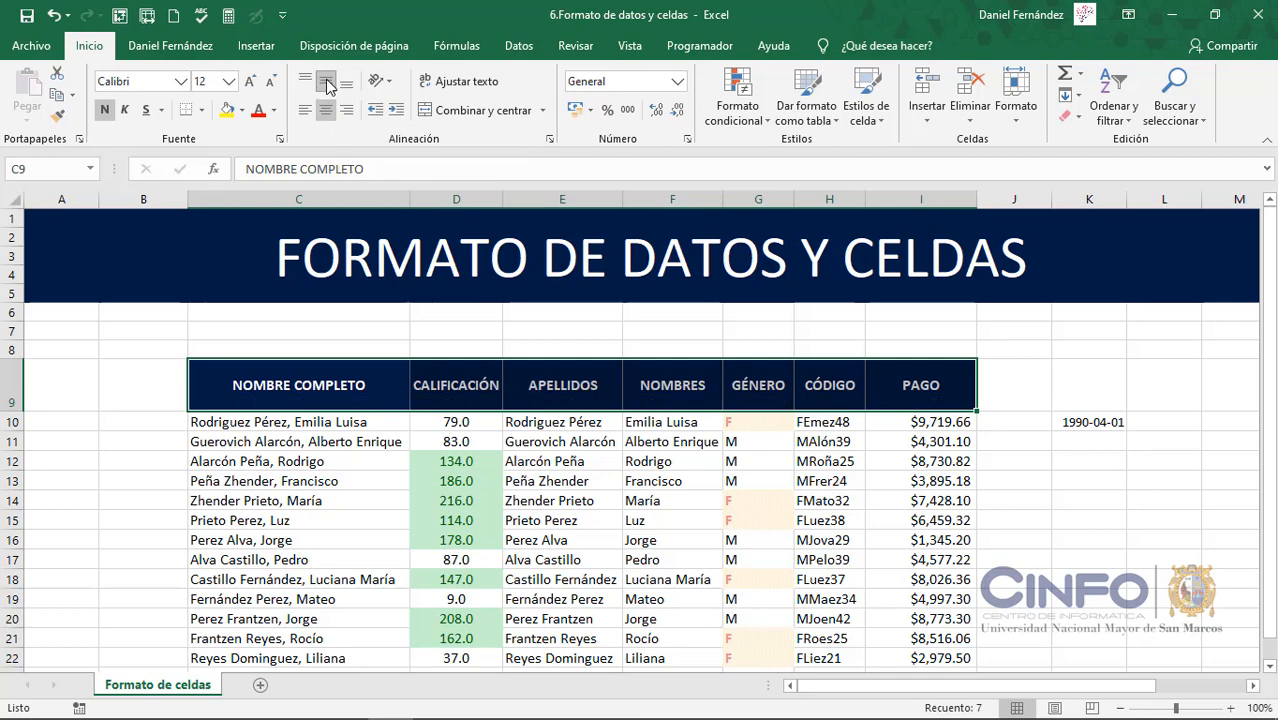
Format the NOMBRE COMPLETO entries in C10:C22 as bold and italic with Subrayado doble.
click(289, 424)
key(ctrl+shift+Down)
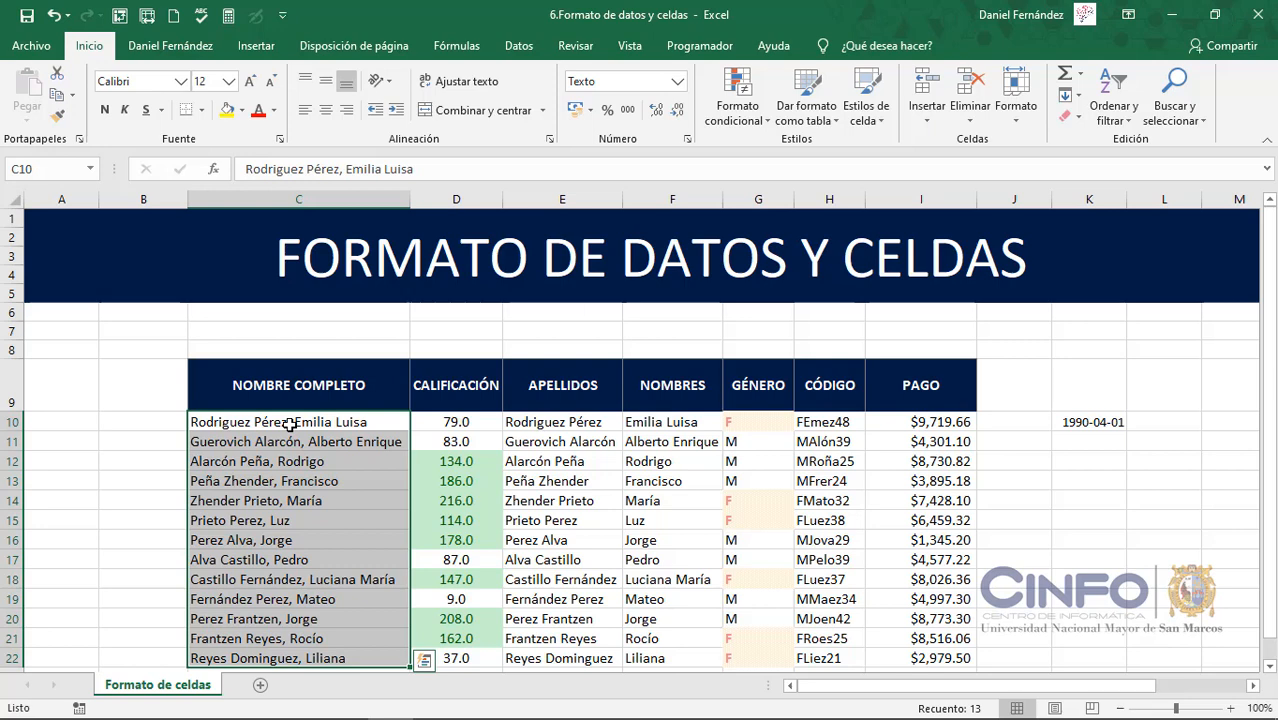
click(104, 112)
click(127, 111)
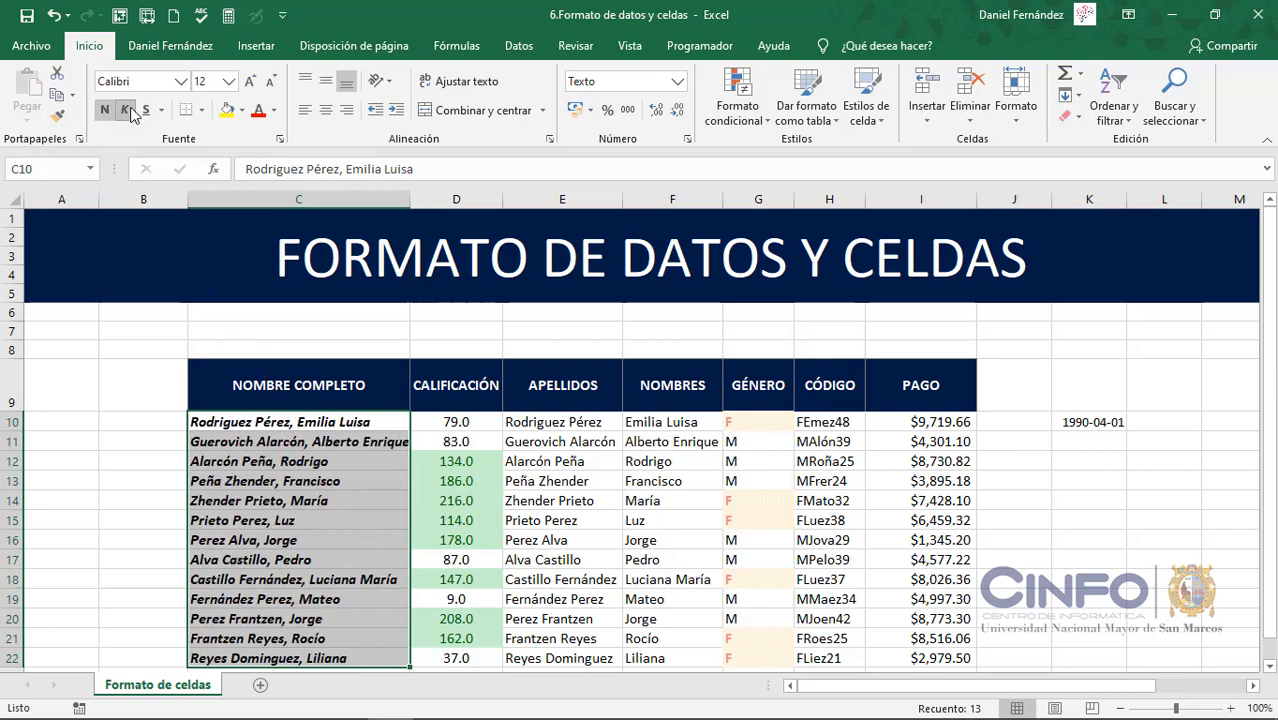
click(146, 111)
click(161, 112)
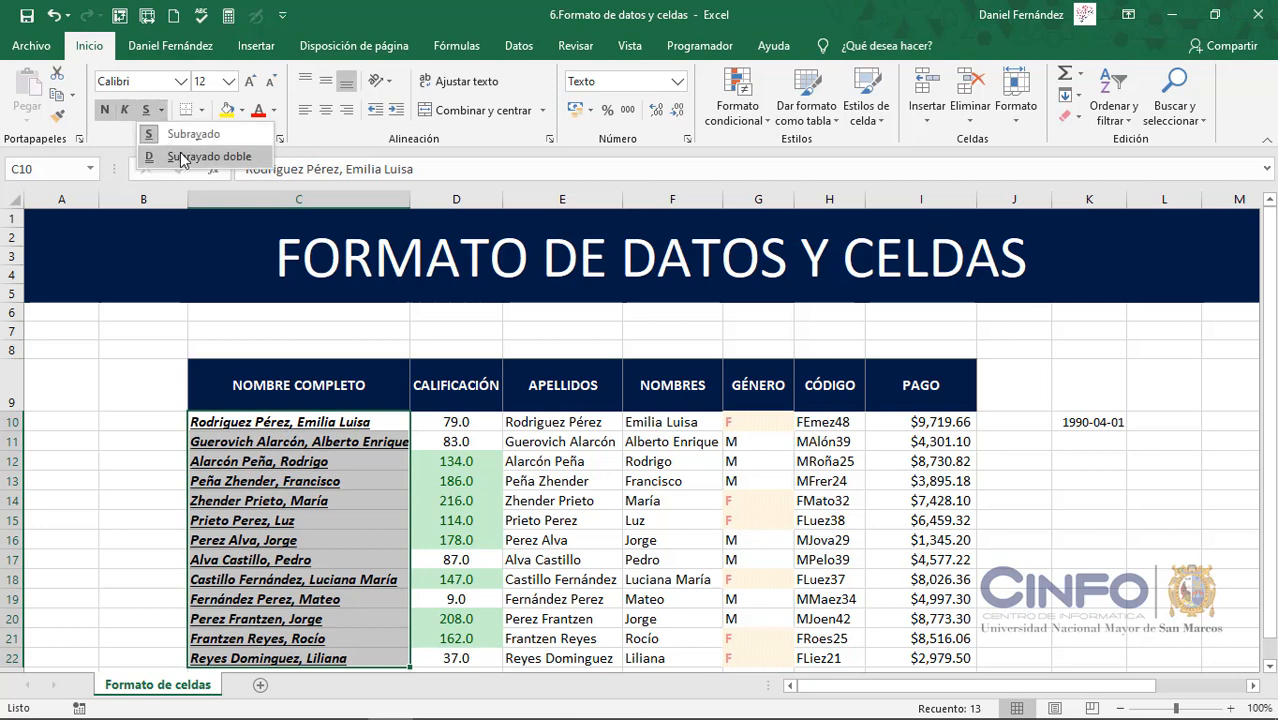
click(182, 157)
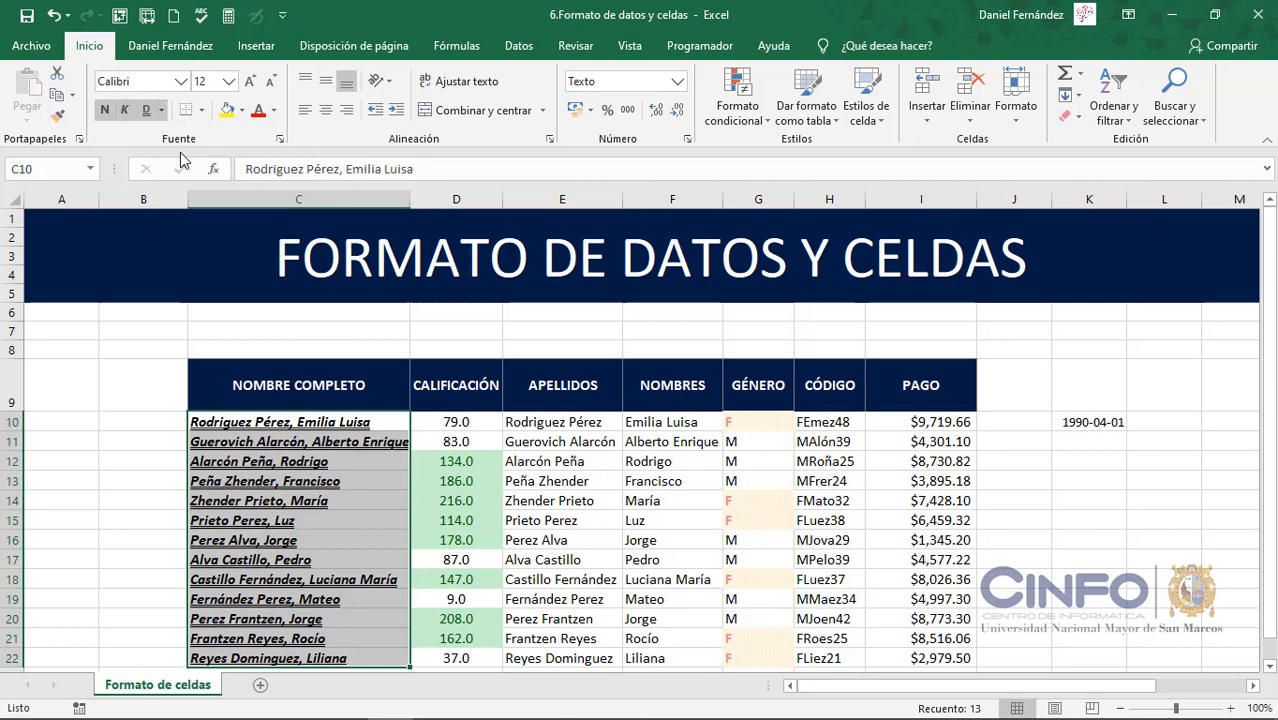
Change the NOMBRE COMPLETO entries to a bright blue font color and the Adobe Heiti Std R font.
click(275, 111)
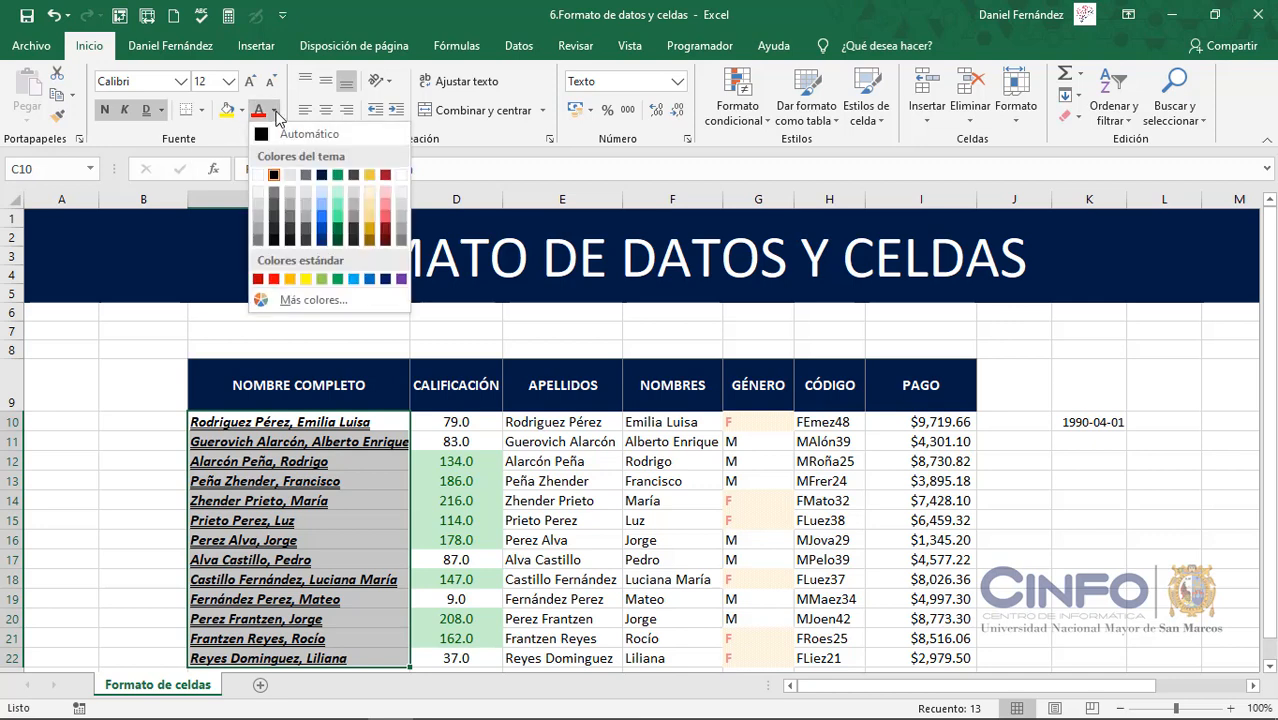
click(322, 218)
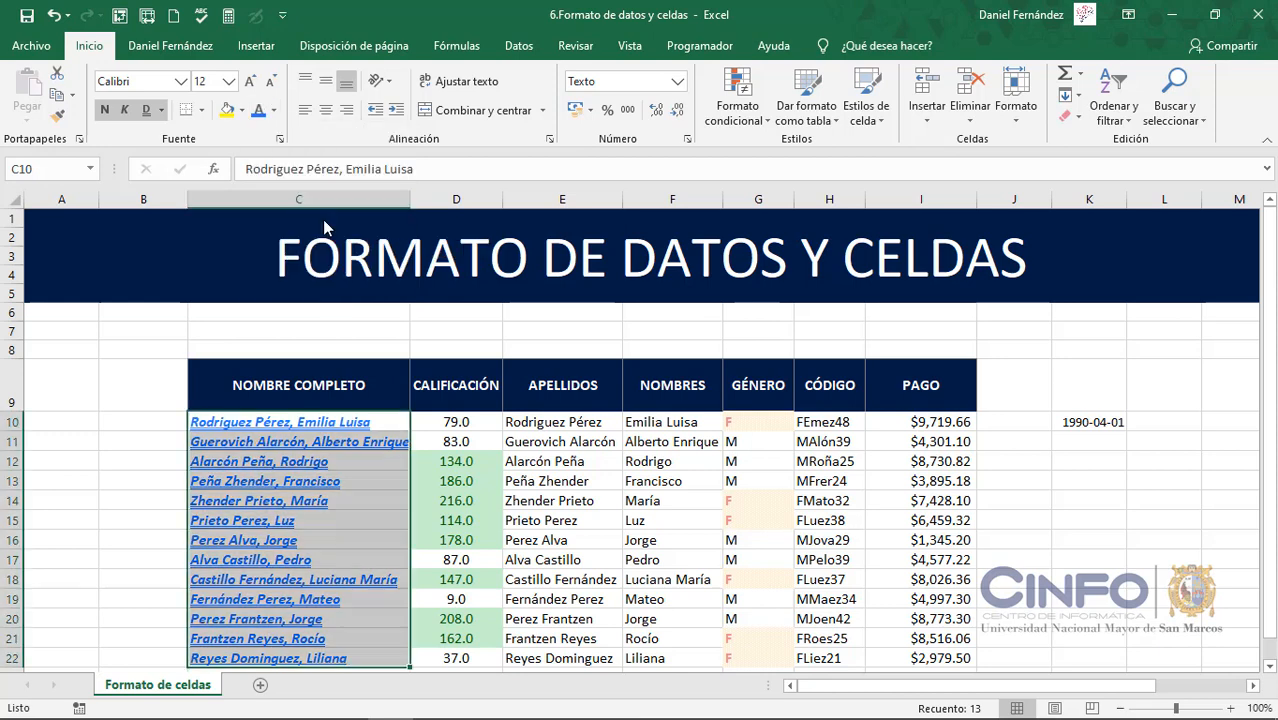
click(182, 81)
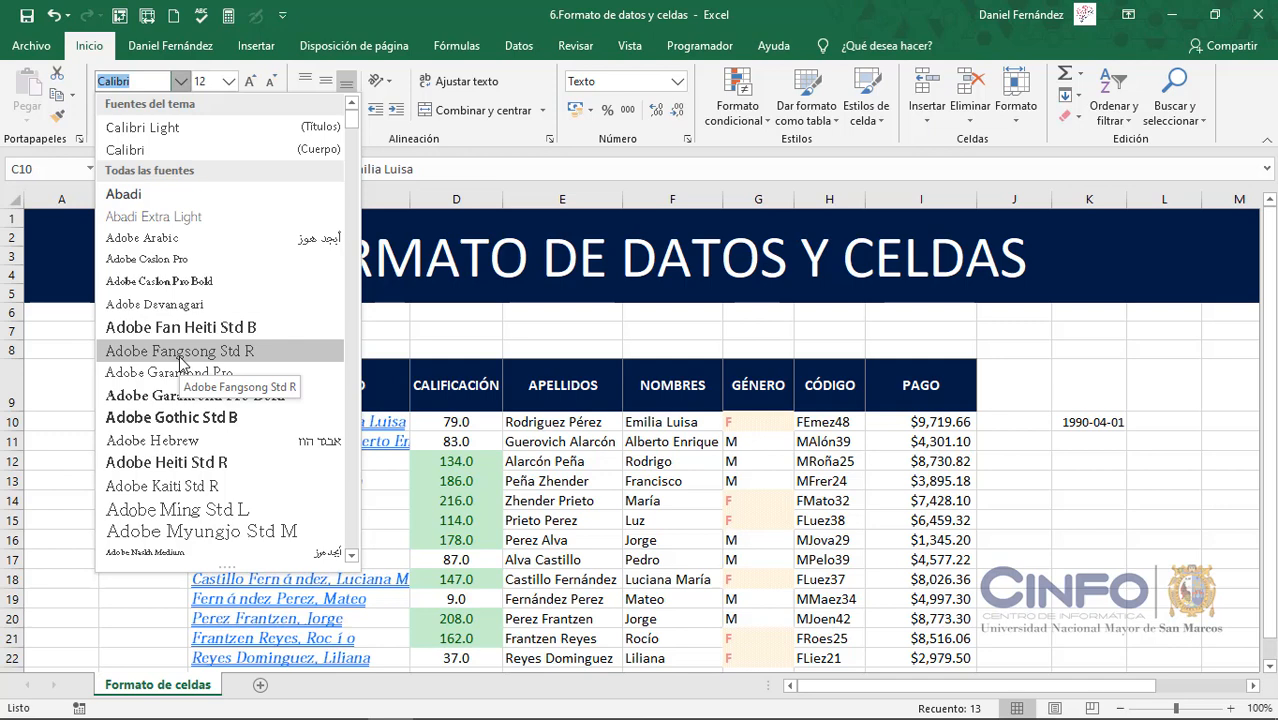
click(181, 463)
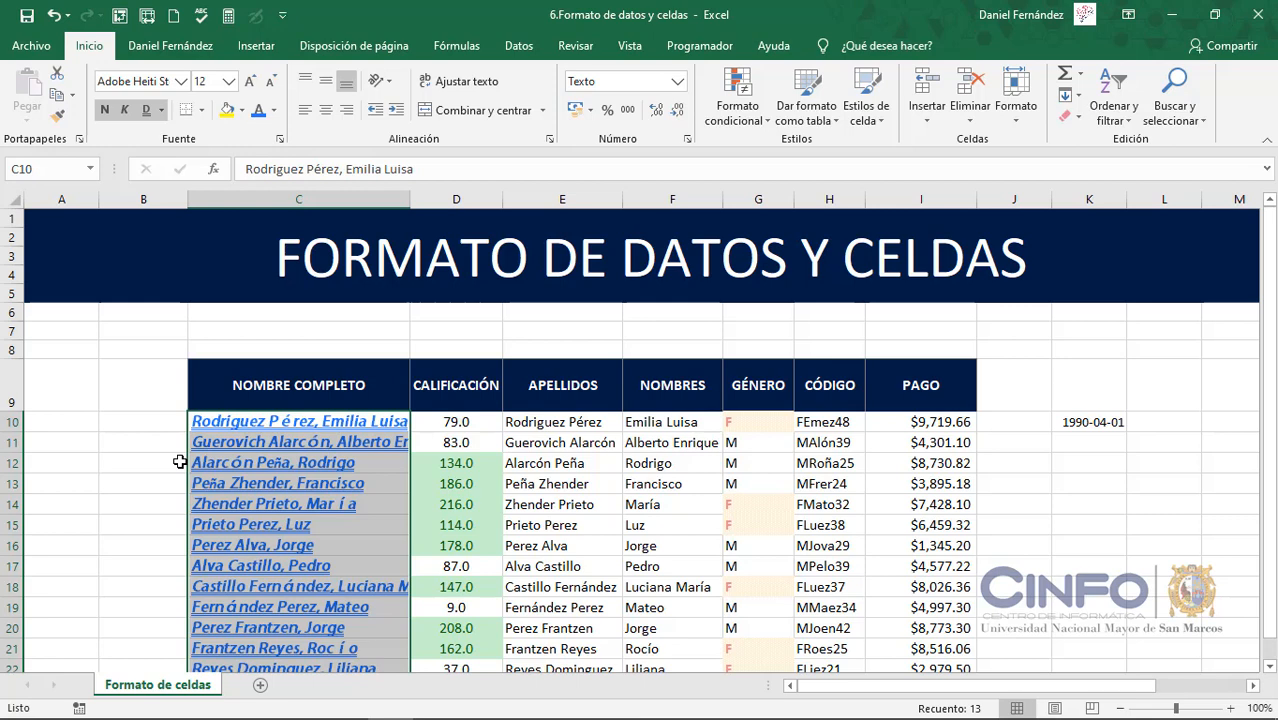
Apply Todos los bordes to the whole table C9:I22 with the default black thin line.
click(329, 400)
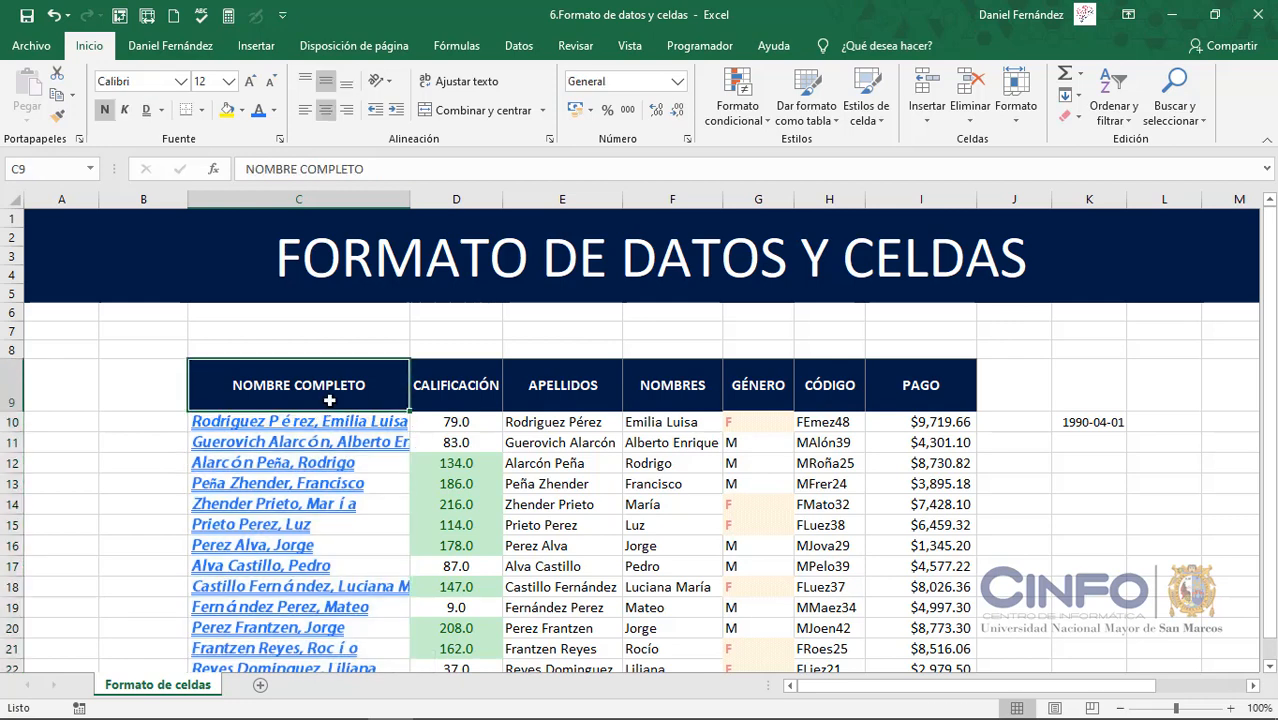
key(ctrl+a)
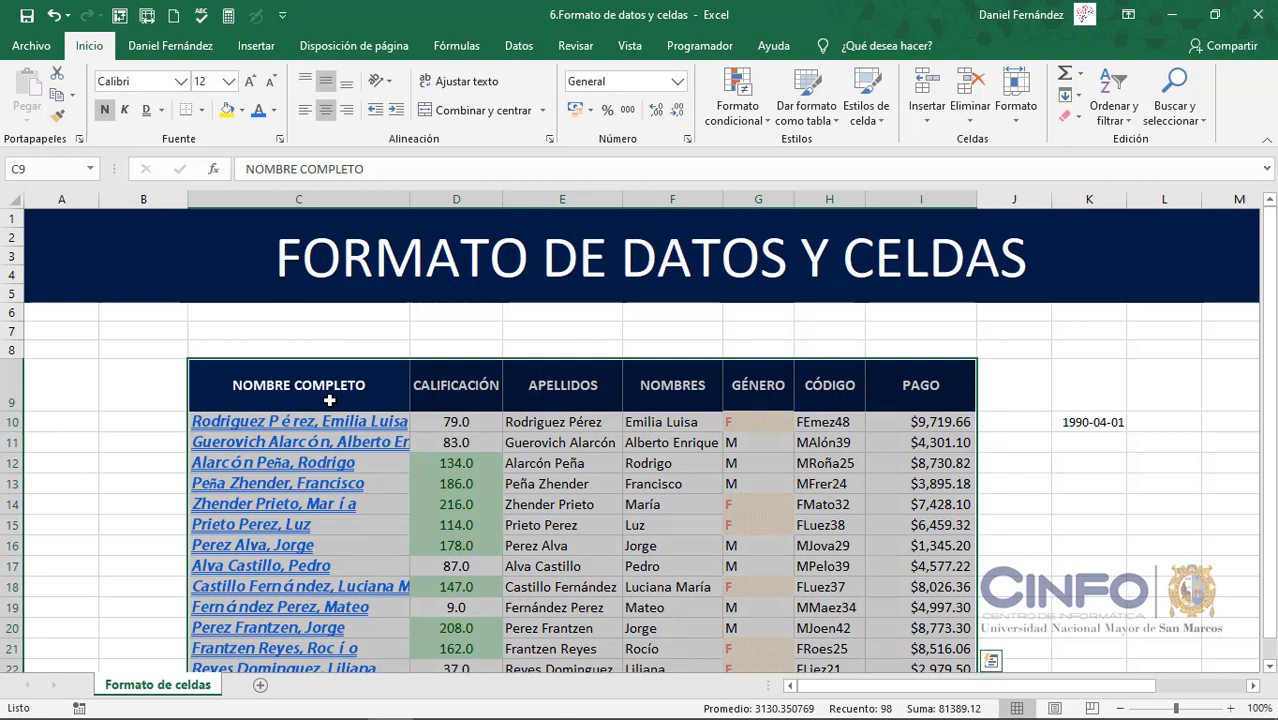
click(202, 112)
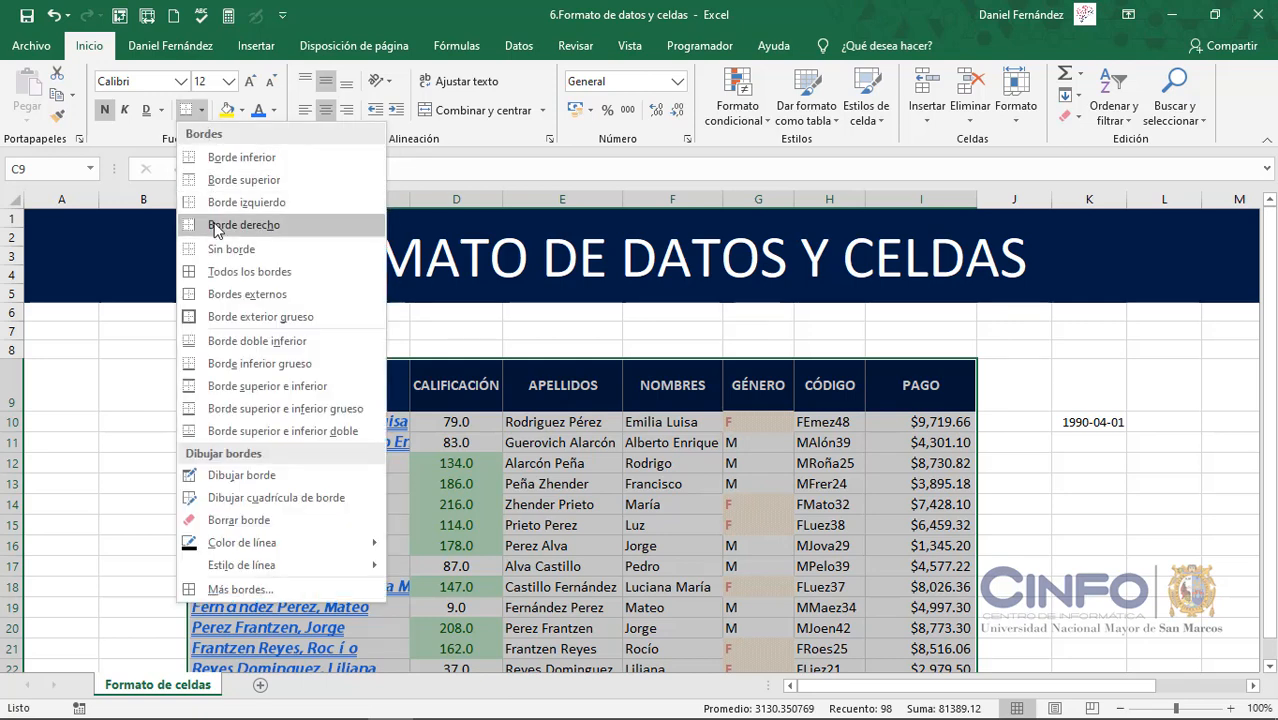
click(222, 283)
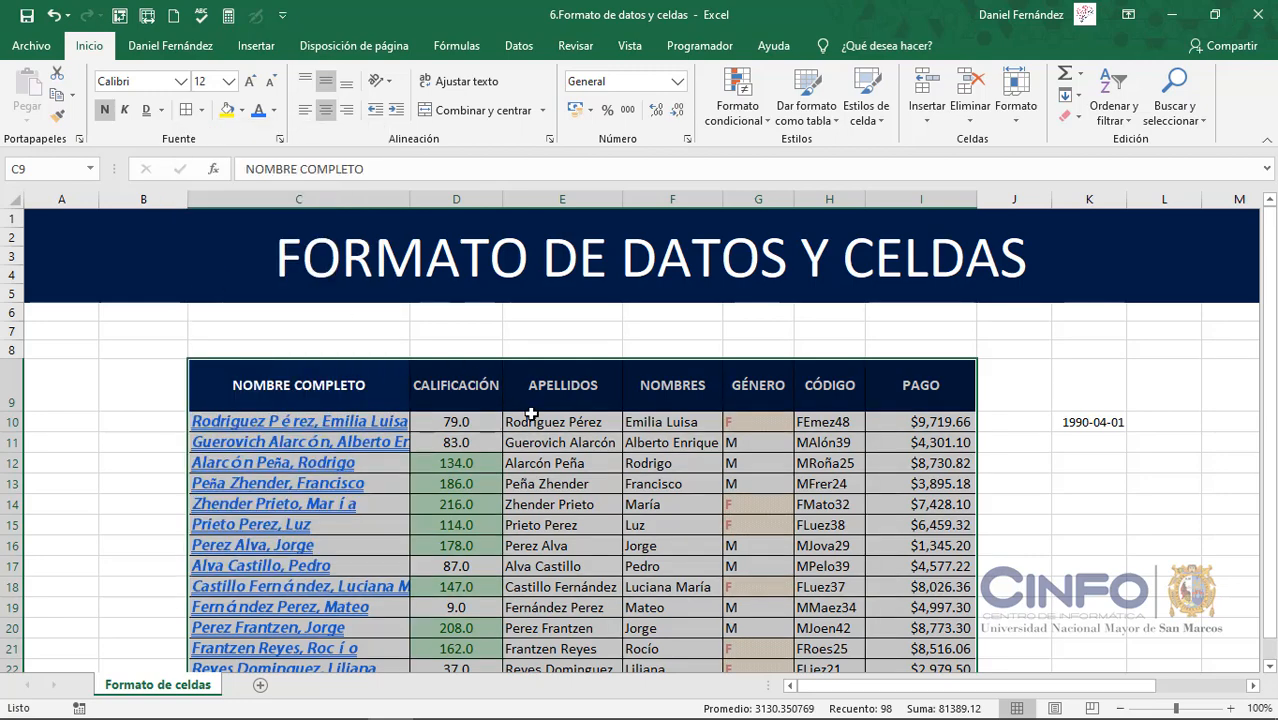
scroll(531, 414, down, 5)
scroll(531, 414, up, 5)
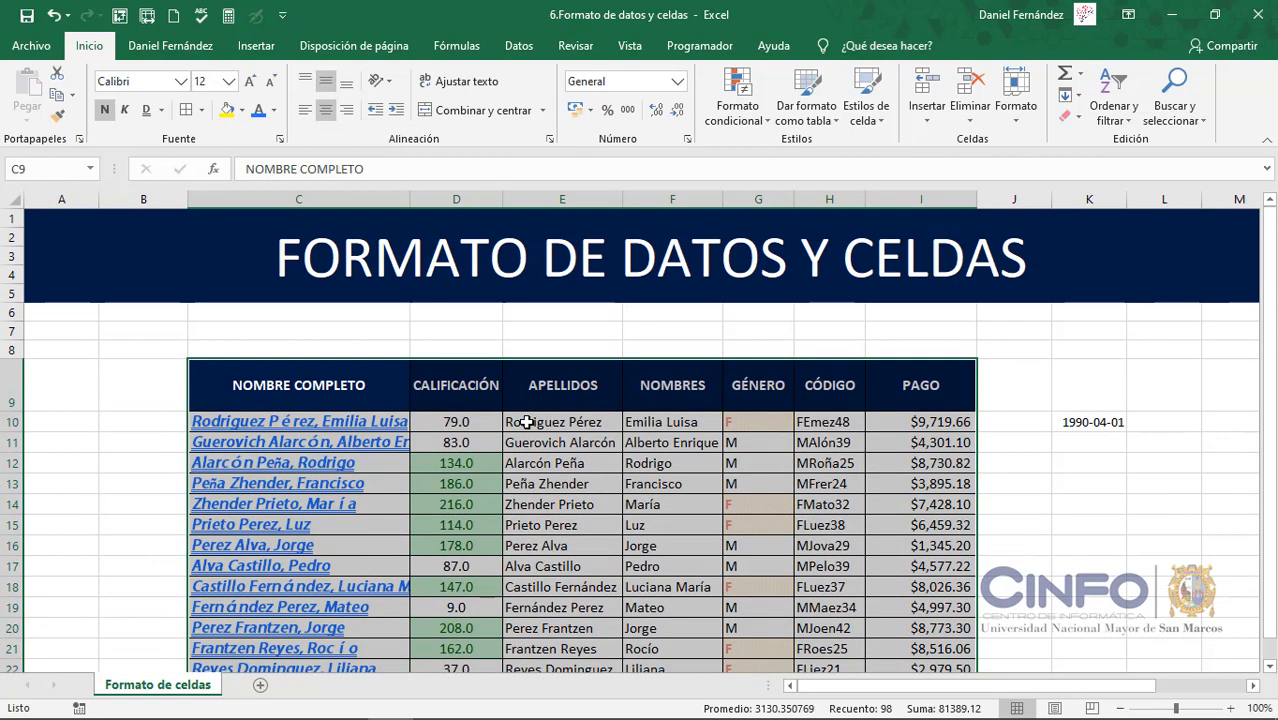
click(1136, 507)
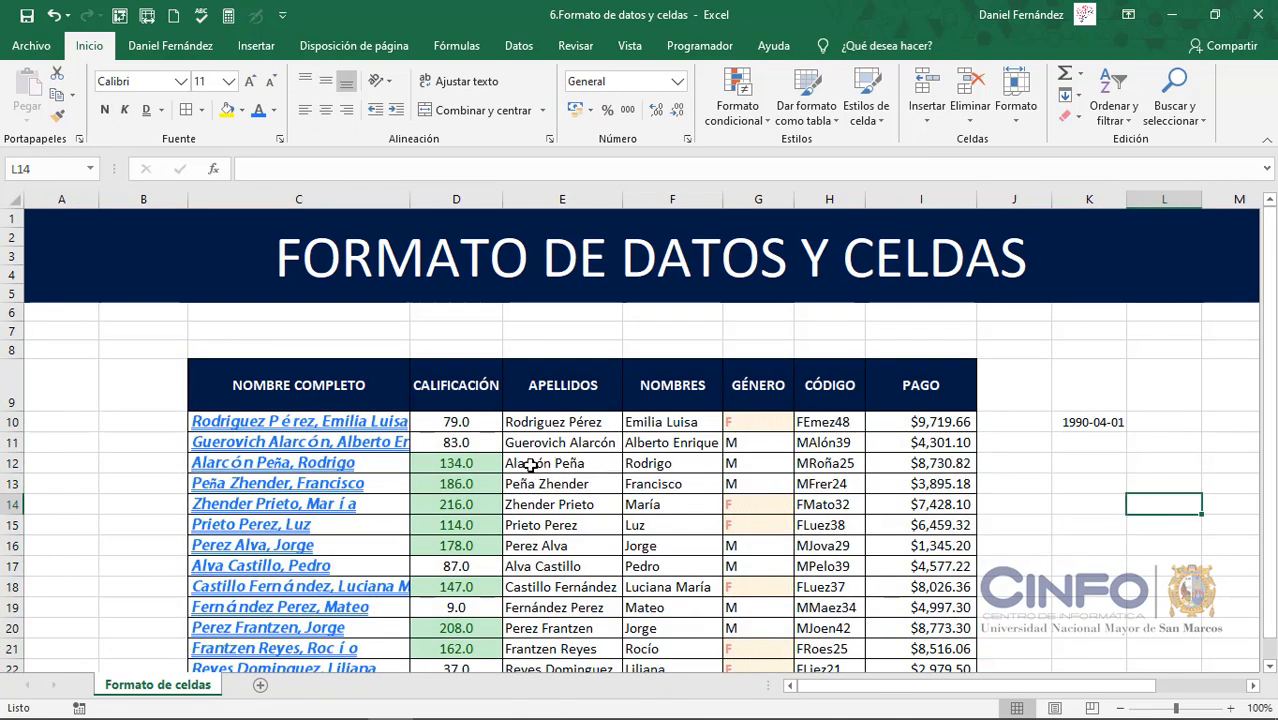
Apply Todos los bordes to table C9:I22 using a thin dash-dot line style in dark red.
drag(341, 383, 928, 631)
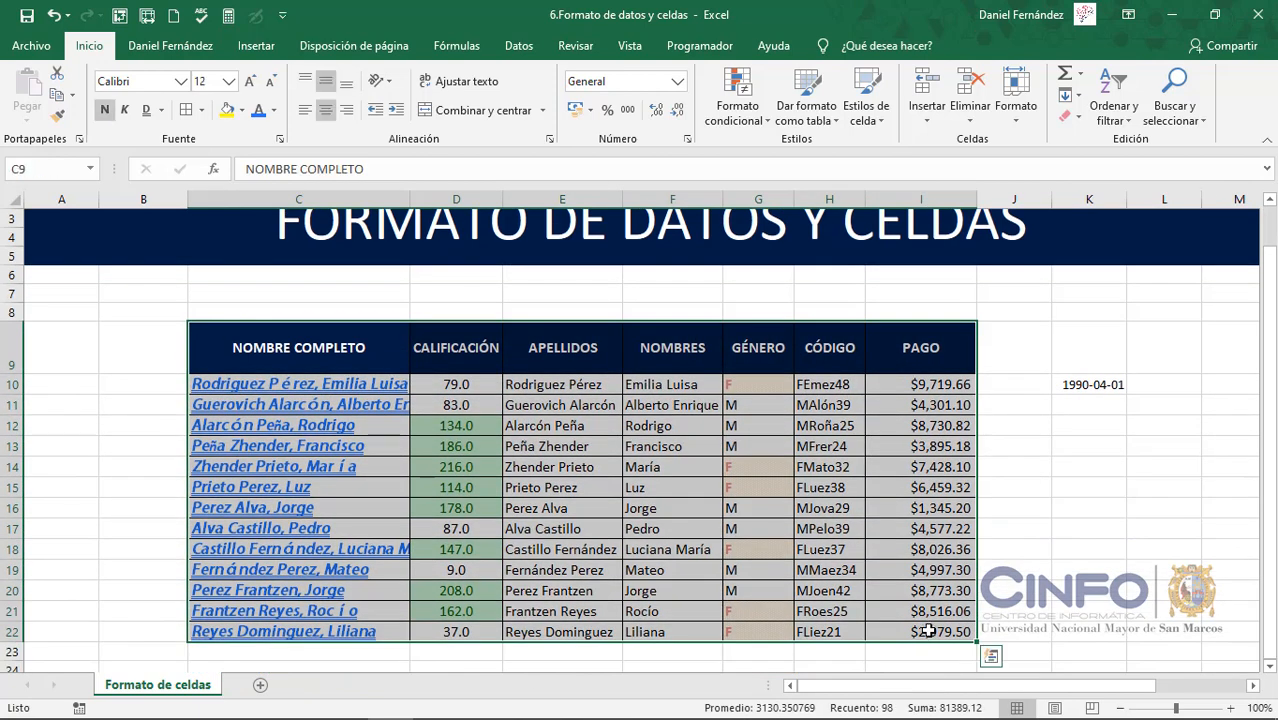
click(201, 111)
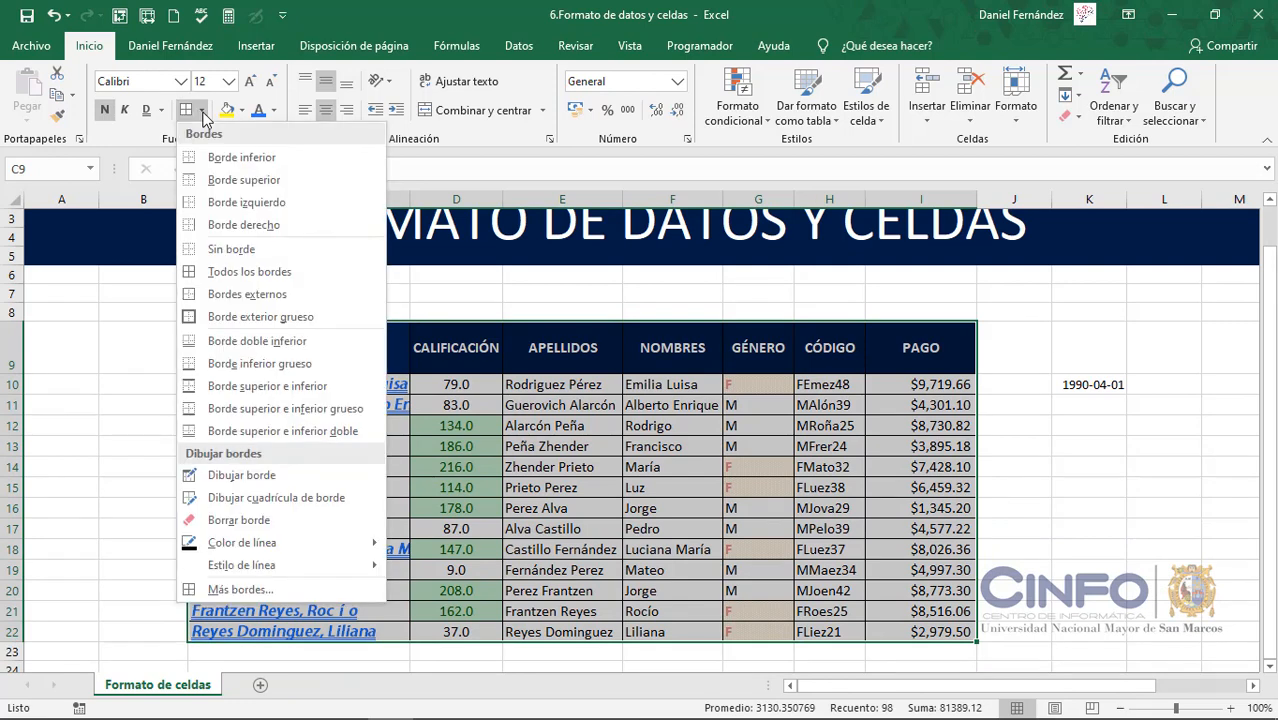
mouse_move(271, 565)
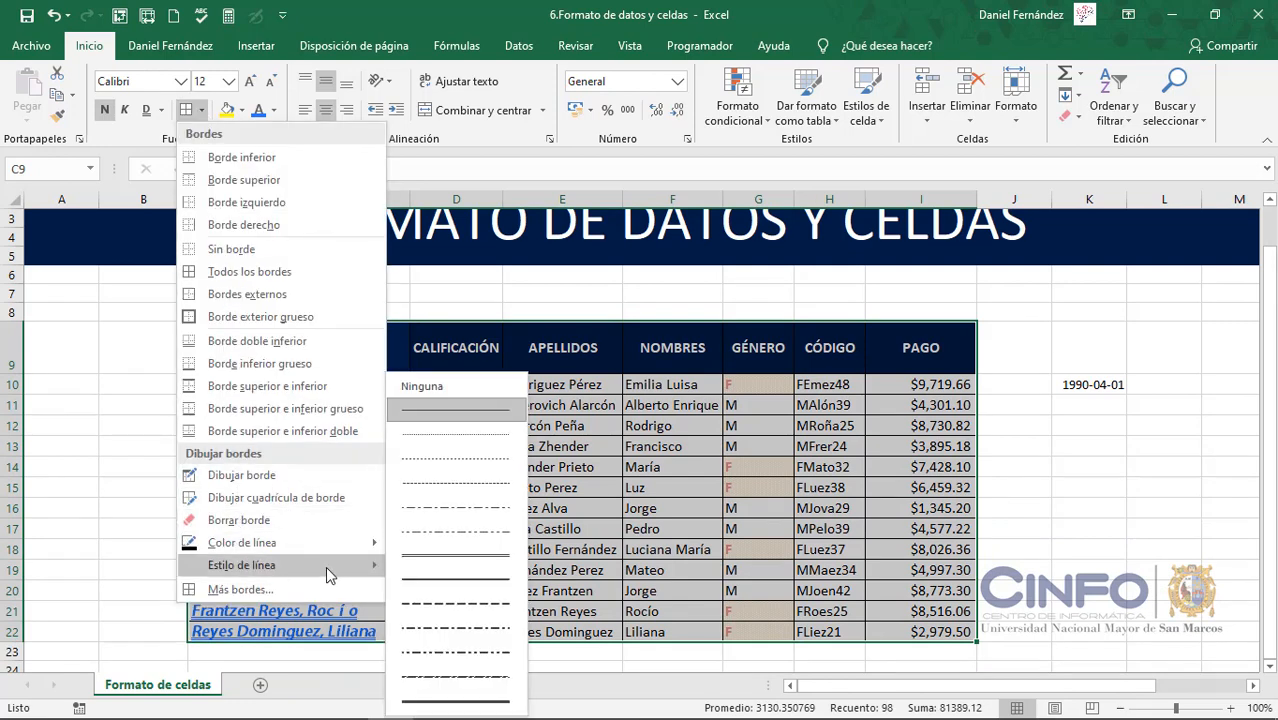
click(447, 532)
click(200, 110)
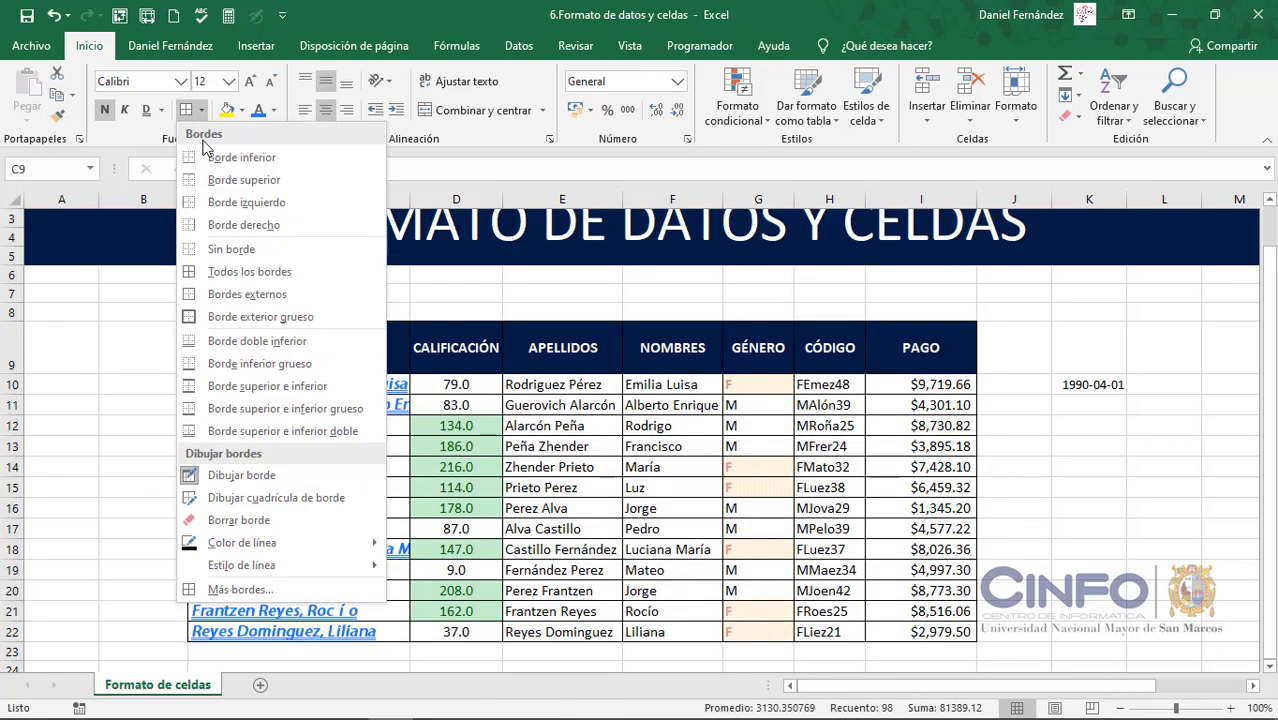
mouse_move(298, 541)
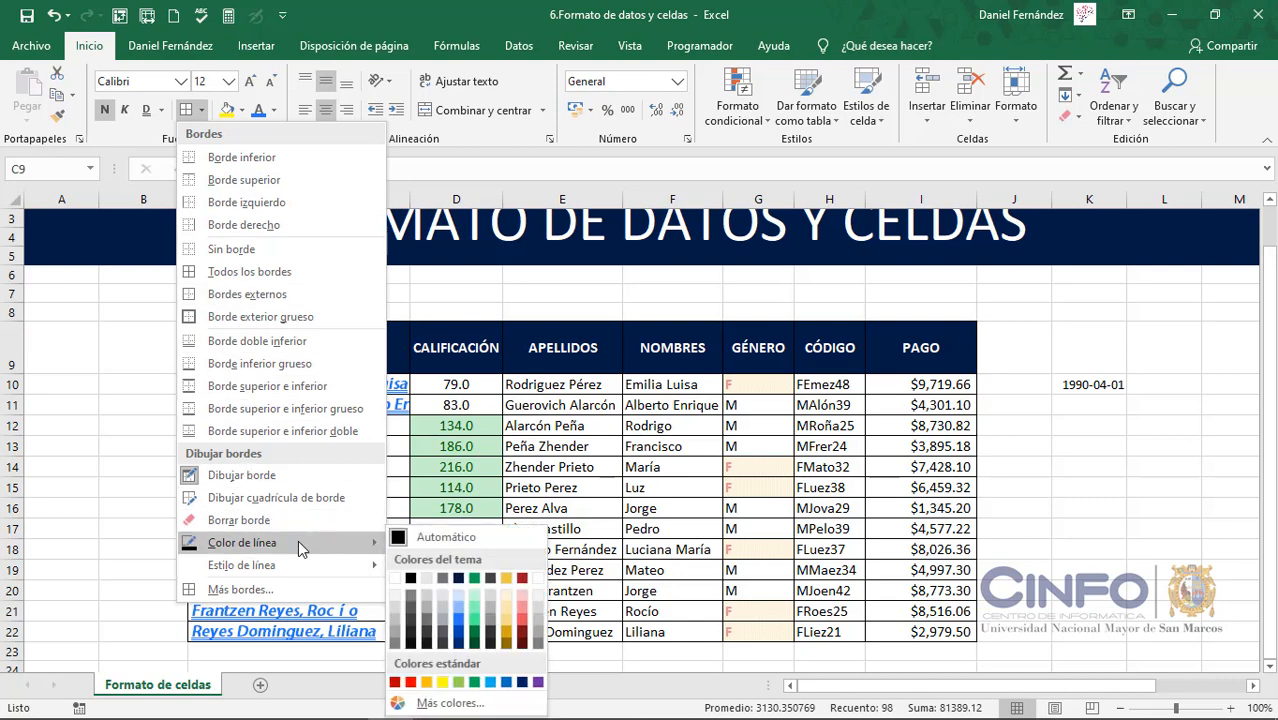
click(522, 580)
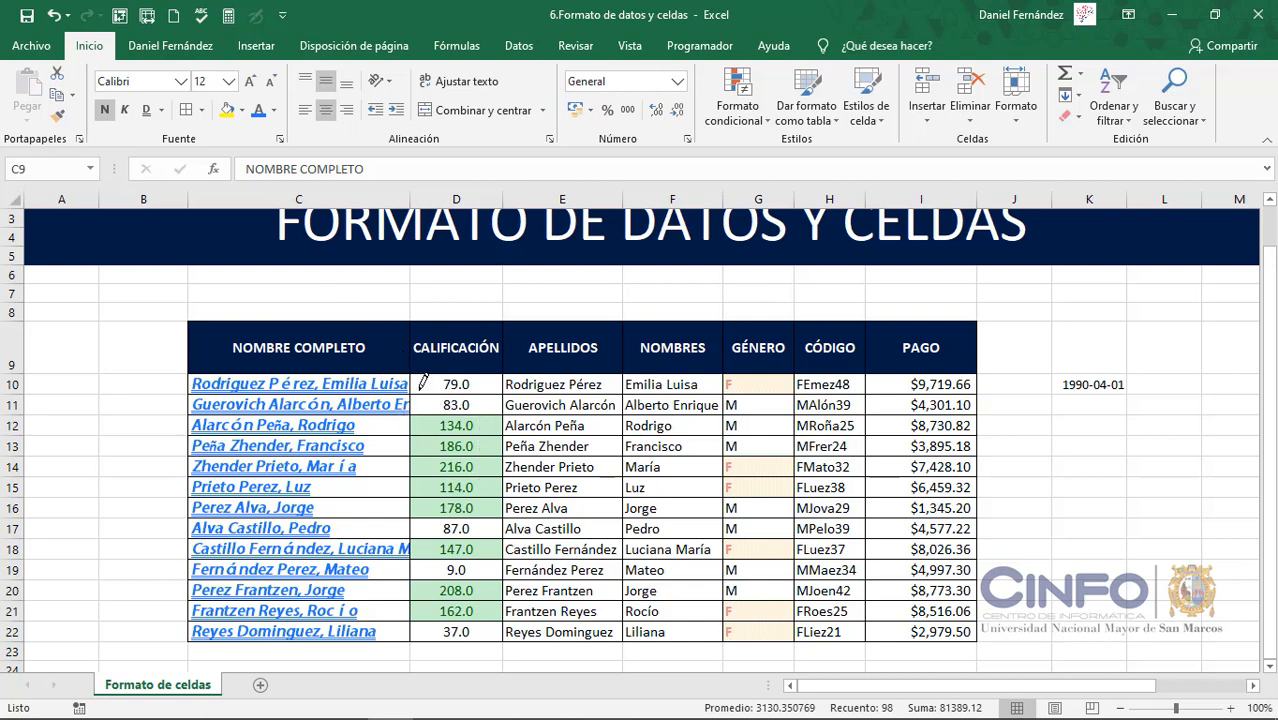
click(202, 112)
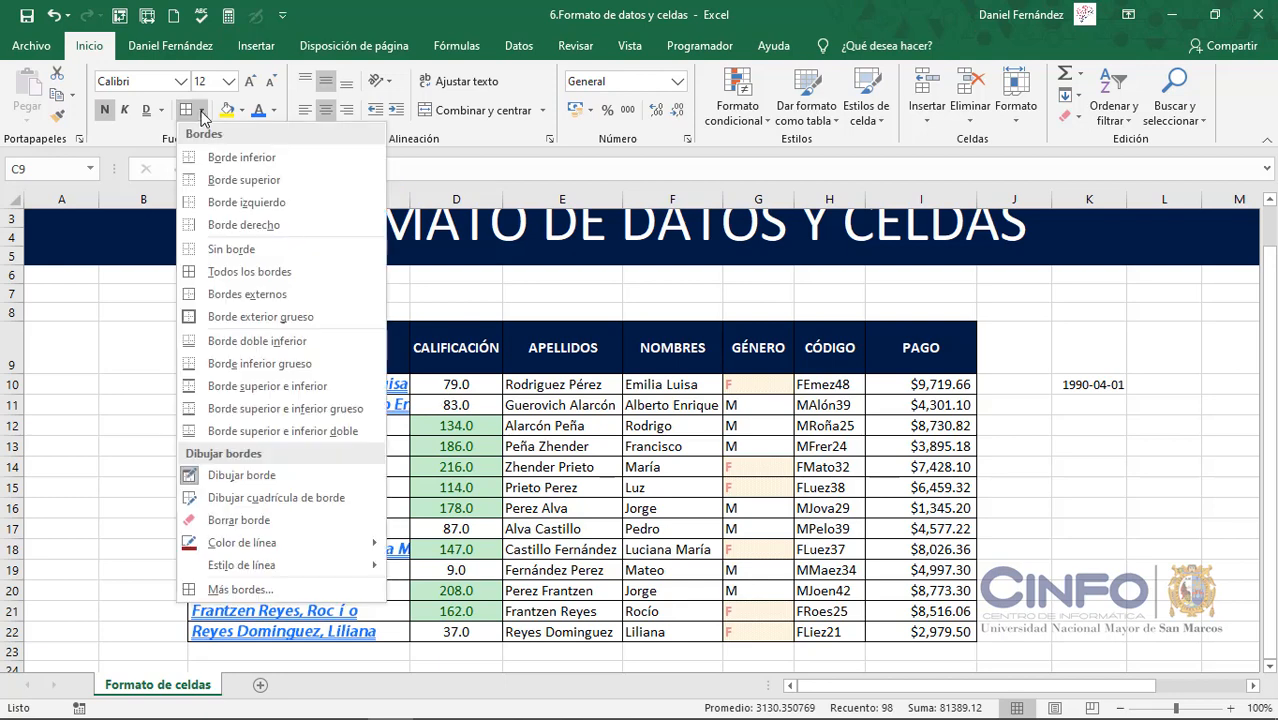
click(217, 275)
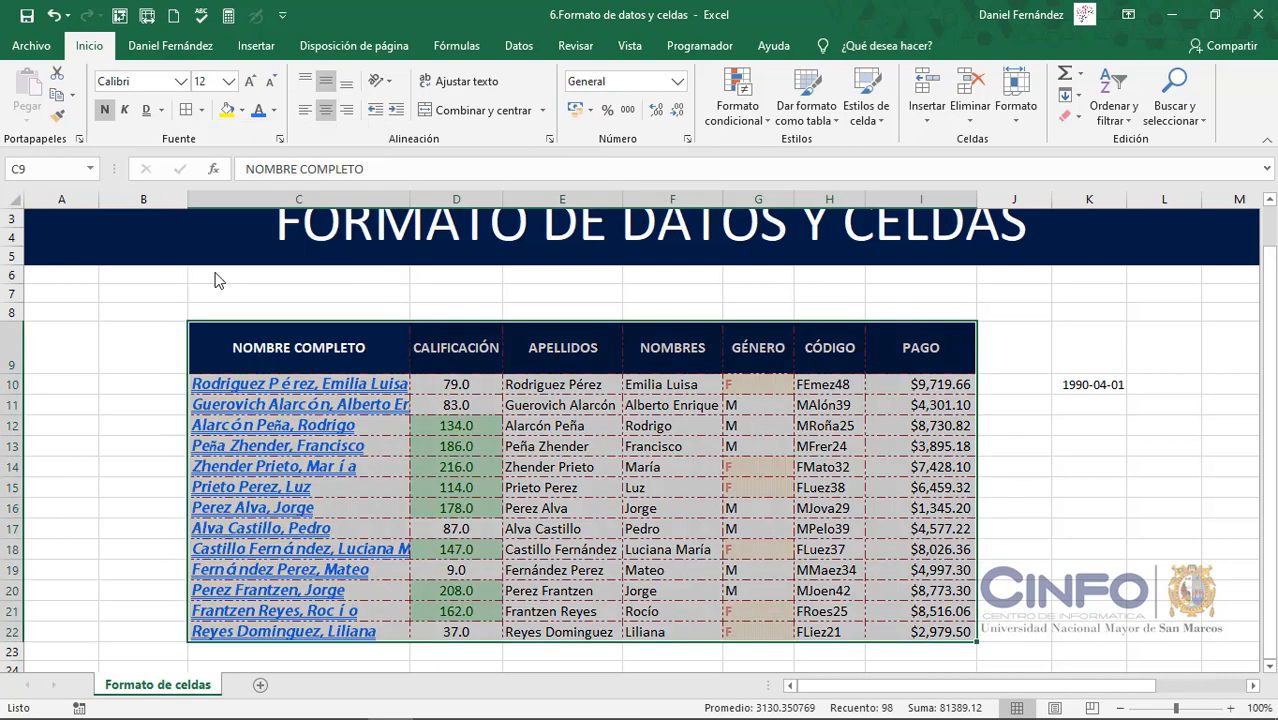
Apply Borde exterior grueso around the whole table C9:I22.
click(202, 112)
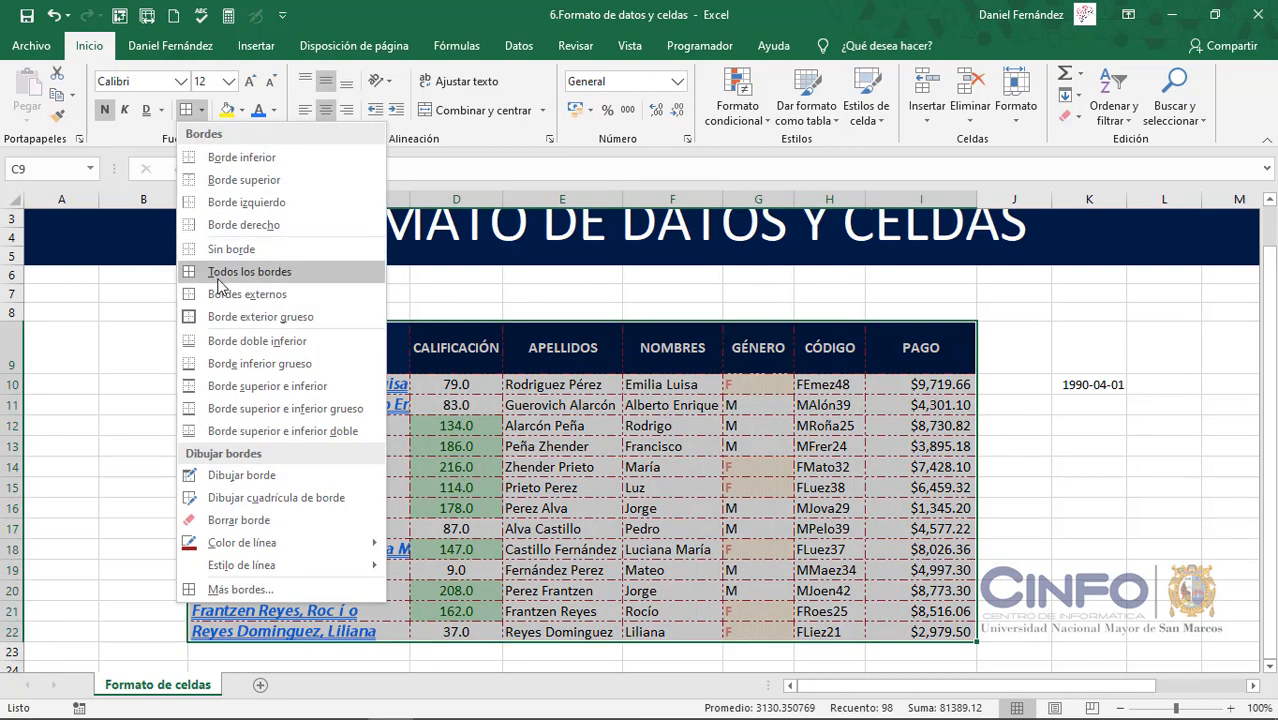
click(236, 320)
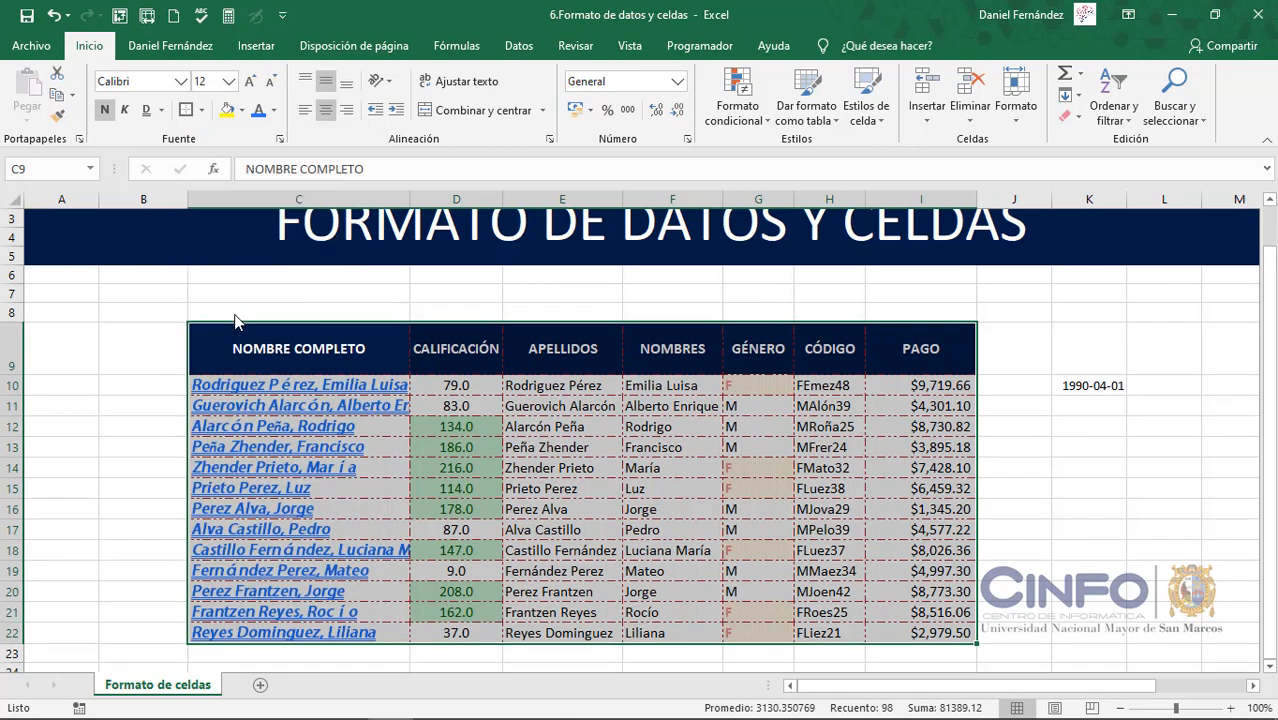
click(1090, 486)
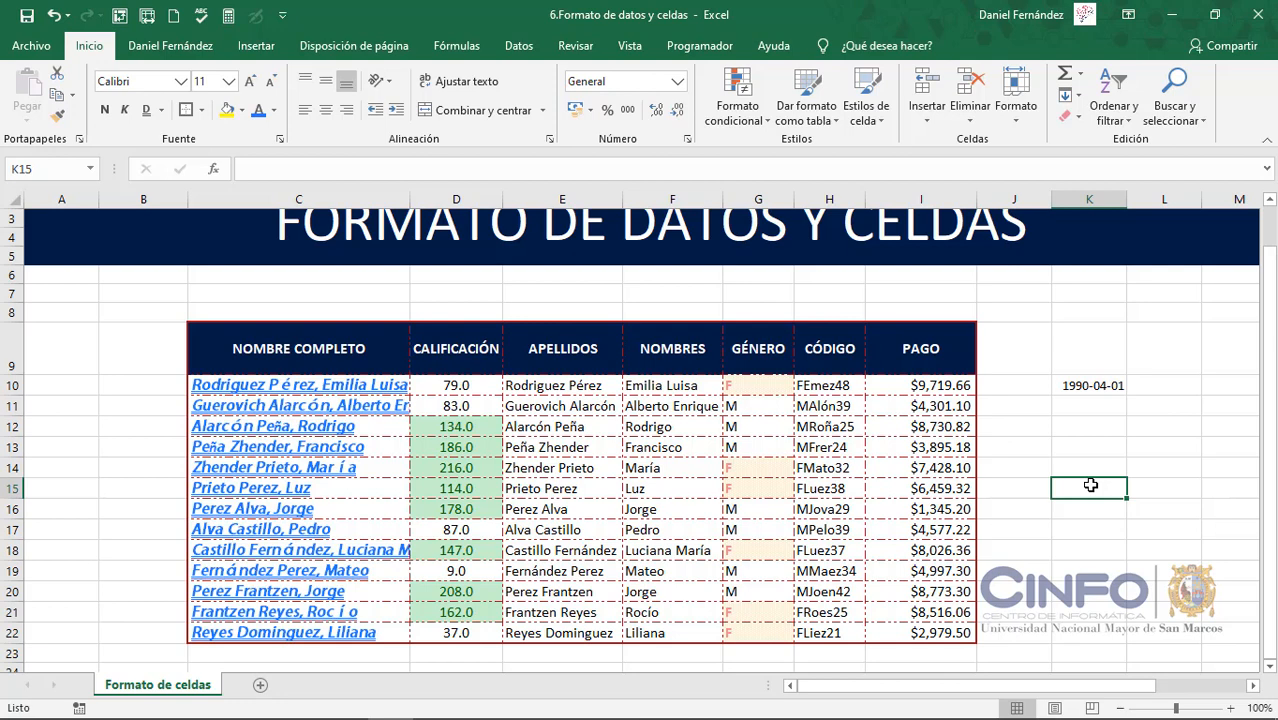
Open the Más colores fill dialog for the PAGO amounts in I10:I22 and move it clear of that column.
click(924, 385)
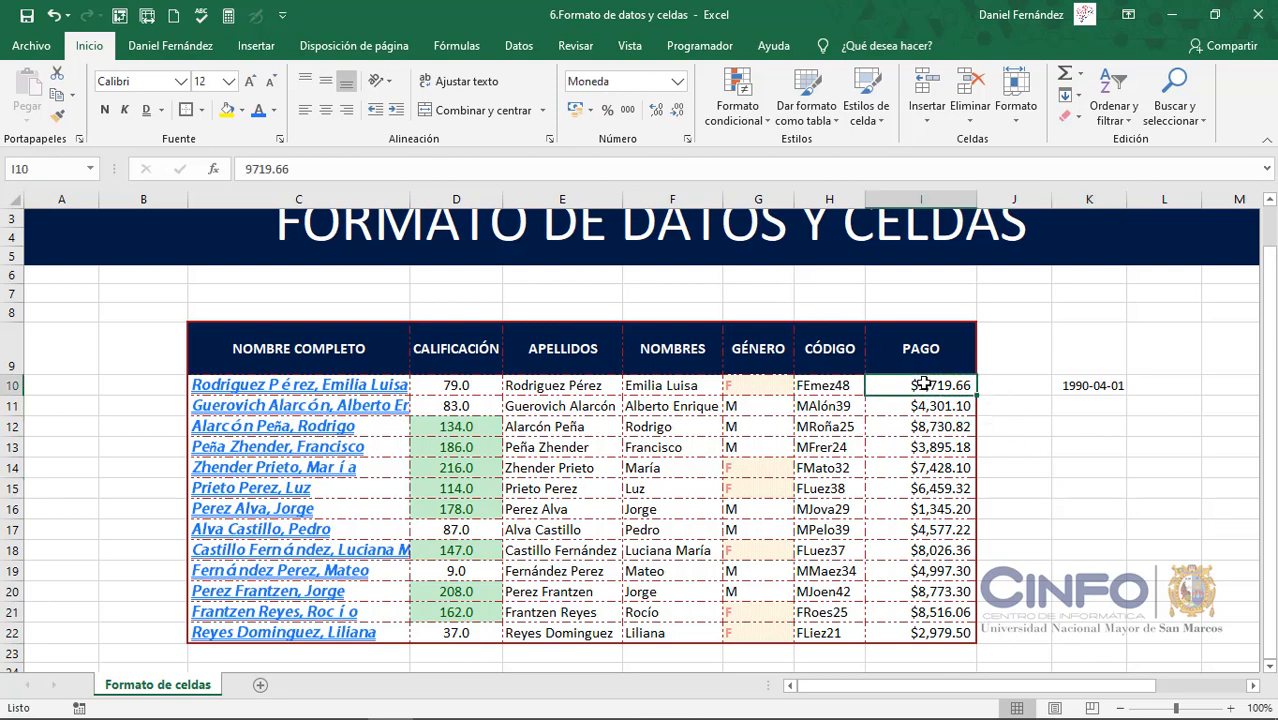
key(ctrl+shift+Down)
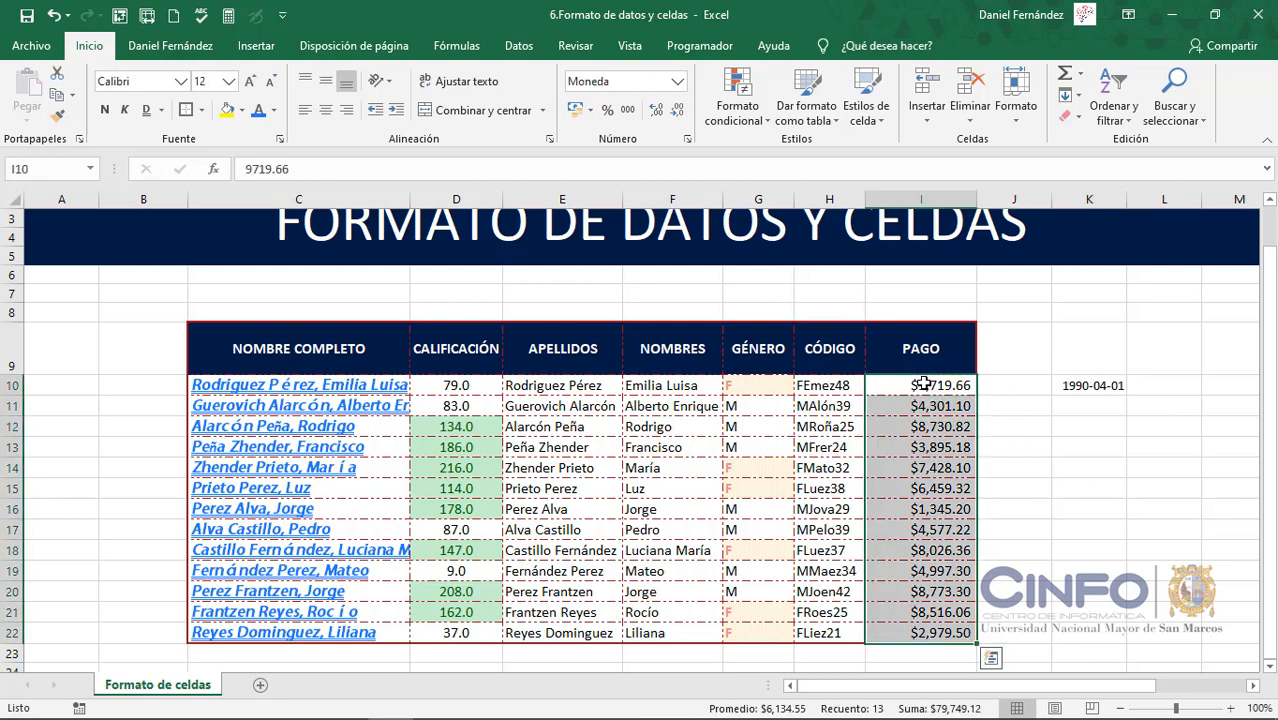
click(241, 112)
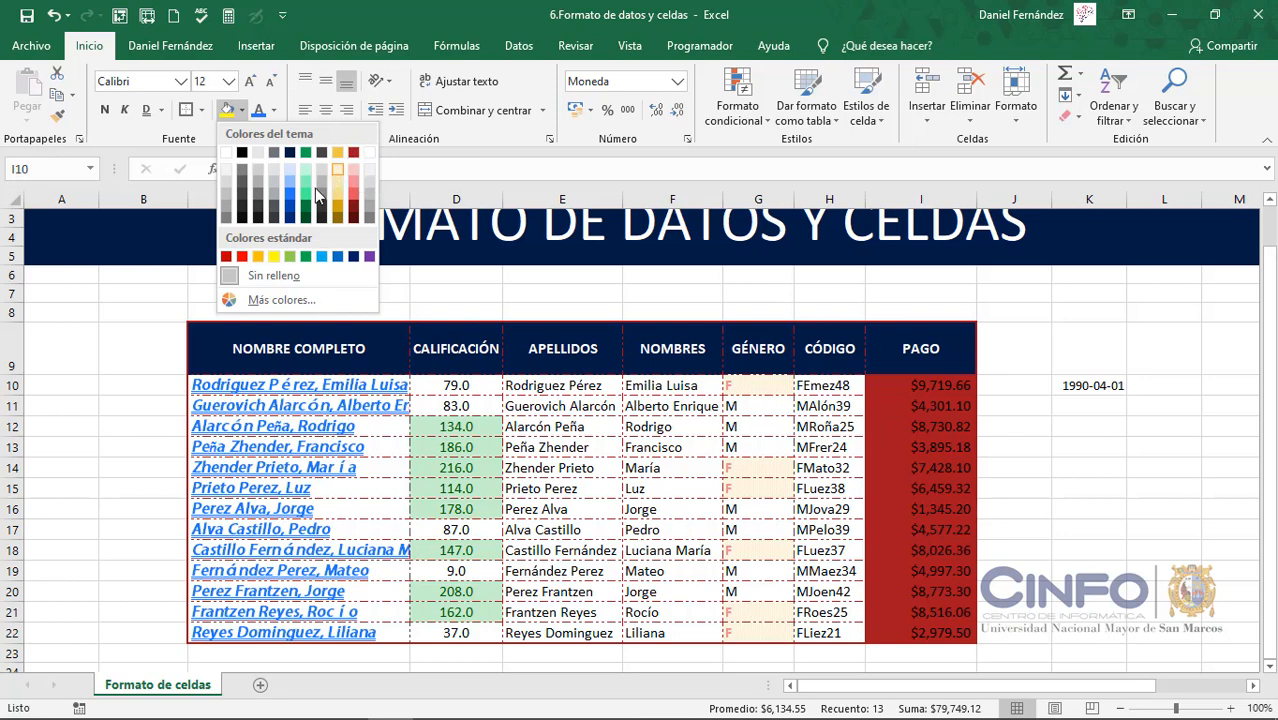
click(266, 302)
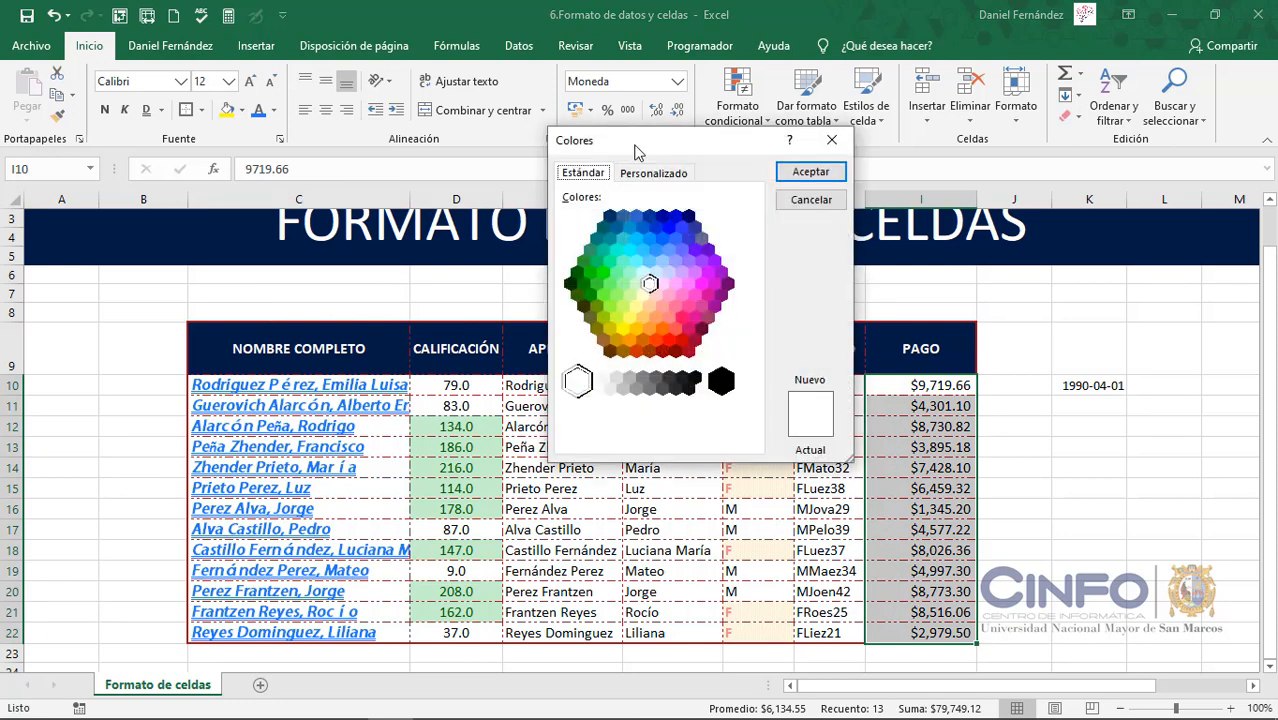
drag(638, 148, 445, 157)
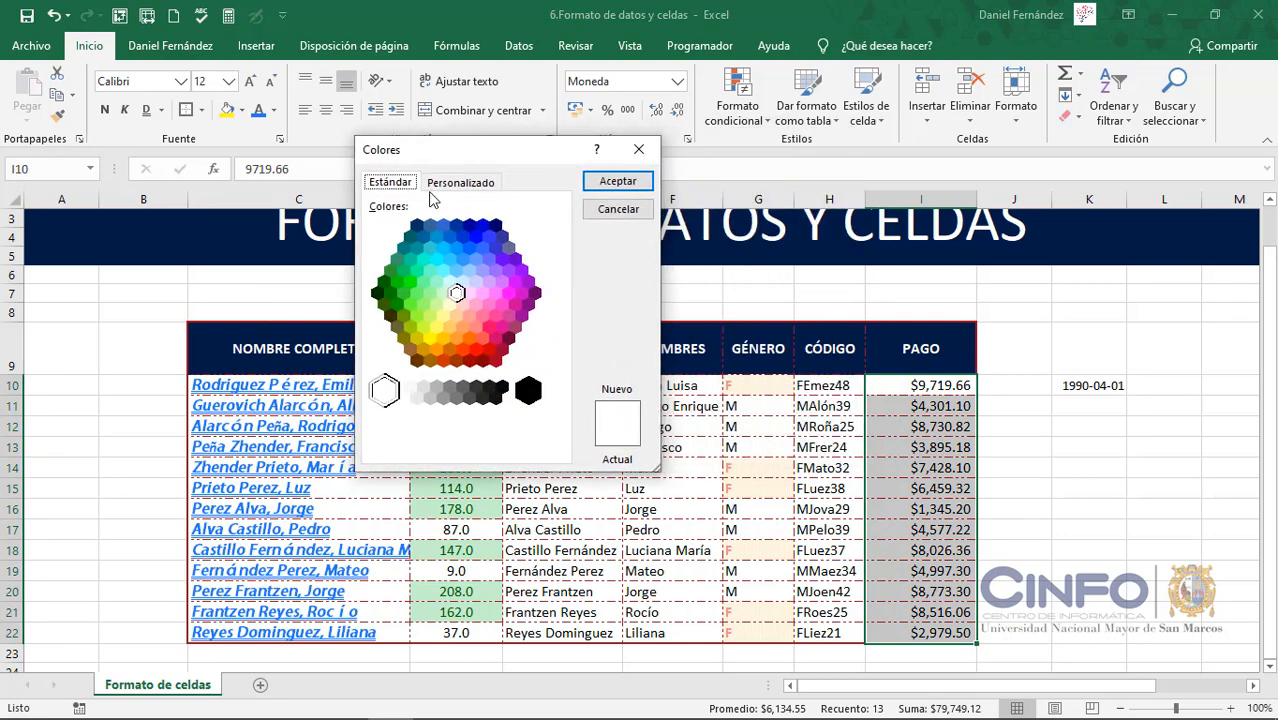
Try several Estándar palette colors for the PAGO fill, from bright blue to light green.
click(441, 253)
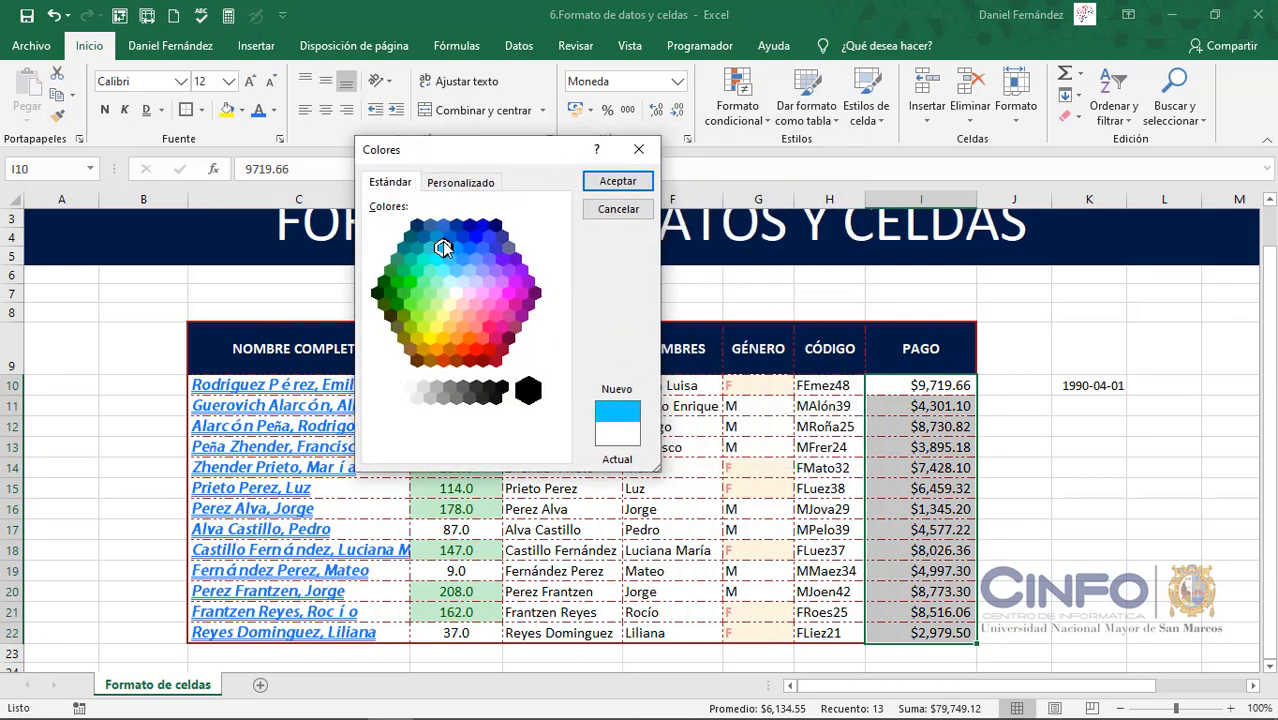
click(478, 245)
click(493, 275)
click(462, 281)
click(430, 293)
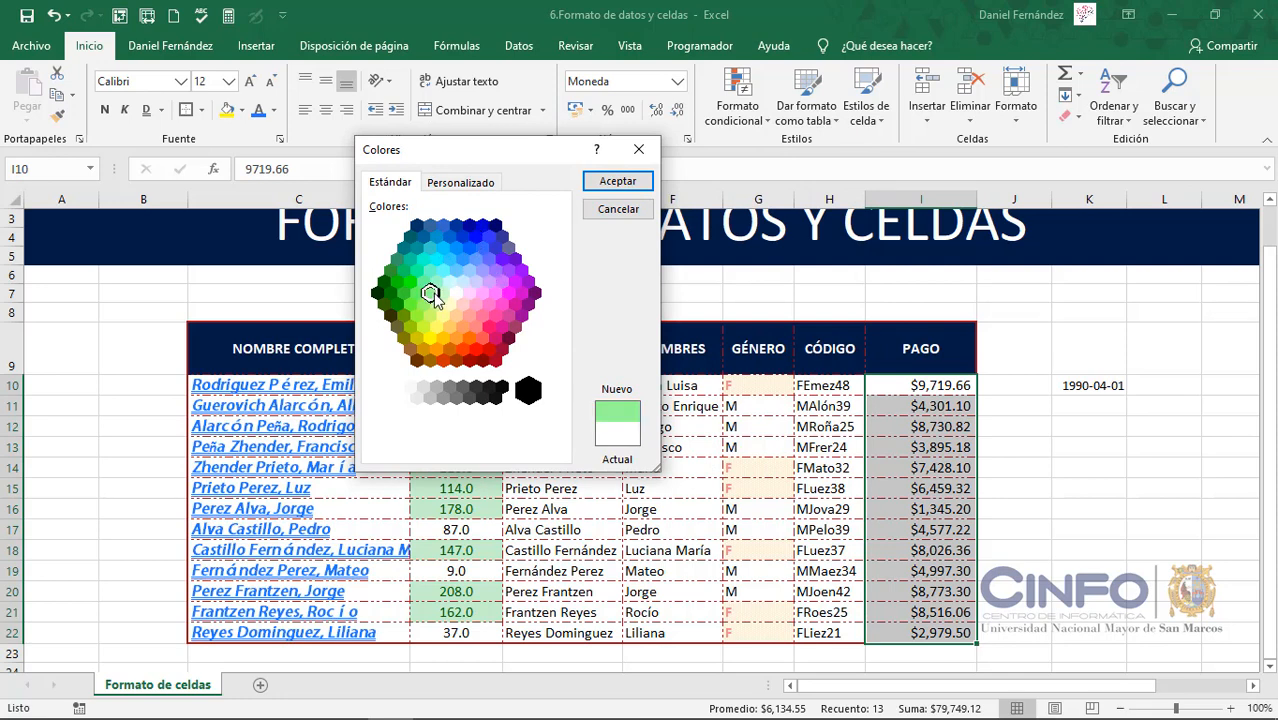
Fill the PAGO amounts with a custom dark purple, RGB 143, 37, 128.
click(459, 184)
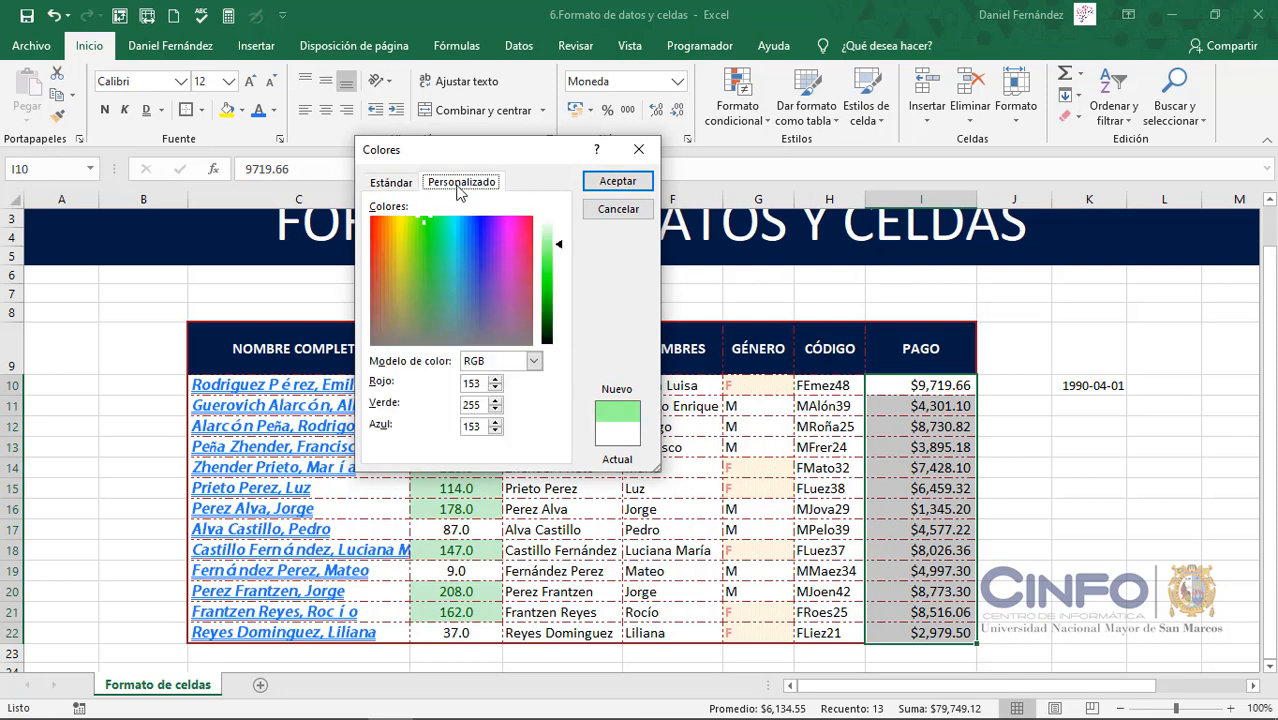
double_click(472, 383)
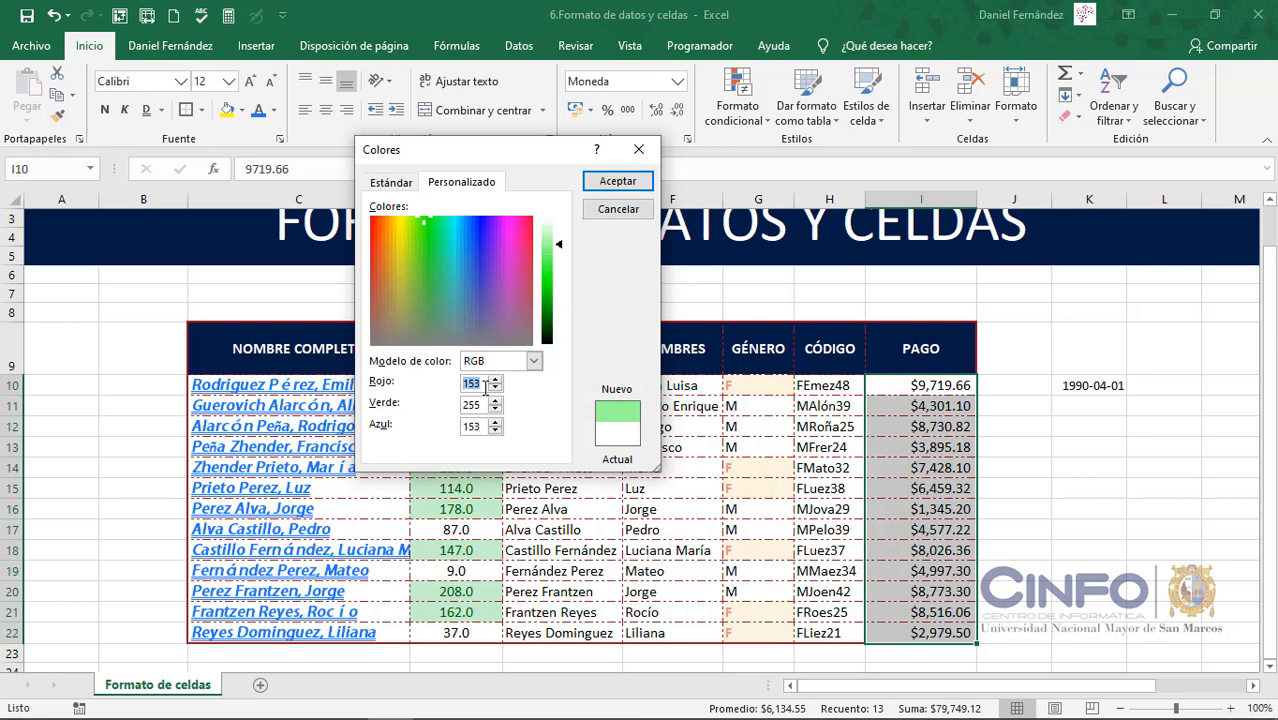
mouse_move(466, 277)
mouse_down()
mouse_move(508, 251)
mouse_move(490, 272)
mouse_move(431, 277)
mouse_move(428, 295)
mouse_move(456, 265)
mouse_move(467, 276)
mouse_up()
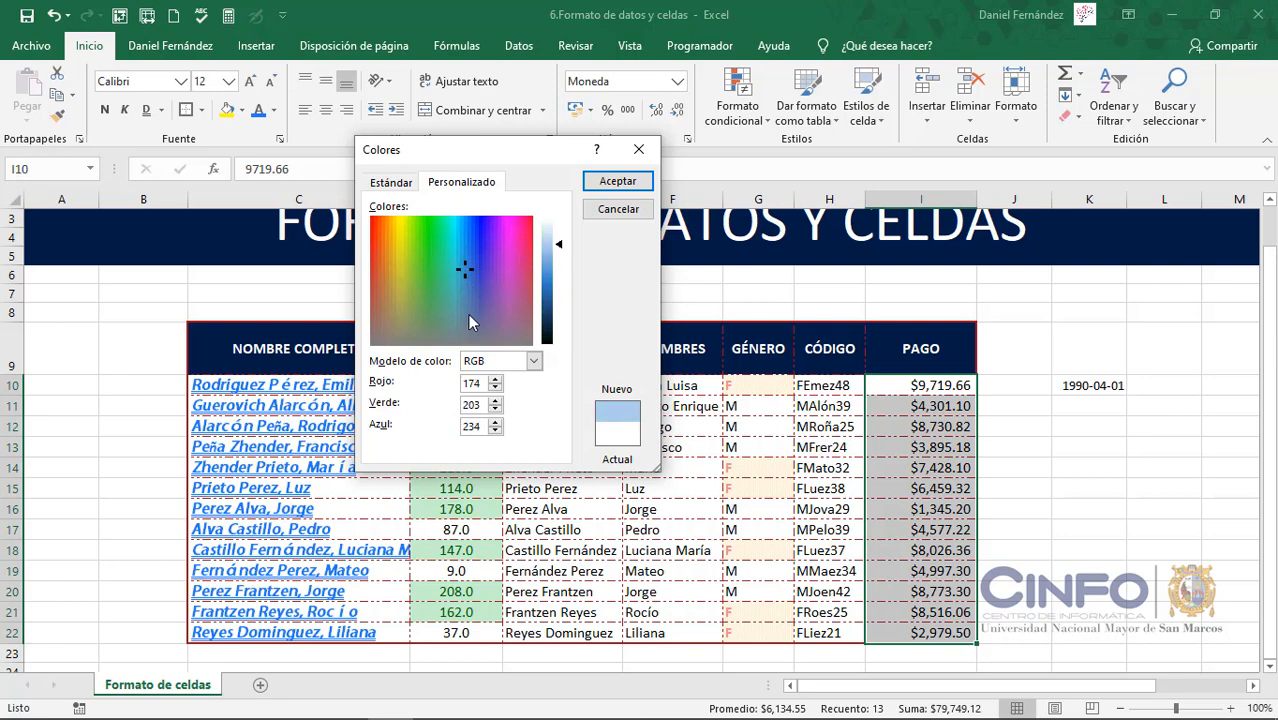
drag(488, 299, 563, 299)
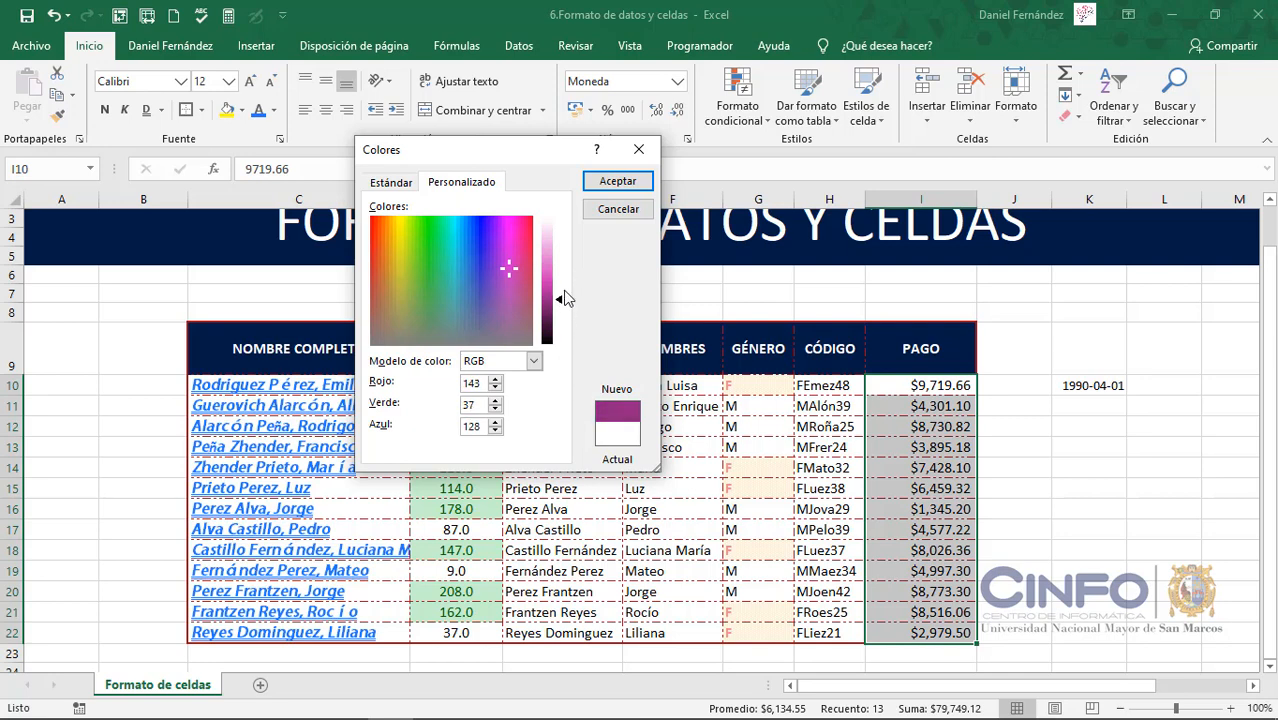
click(617, 182)
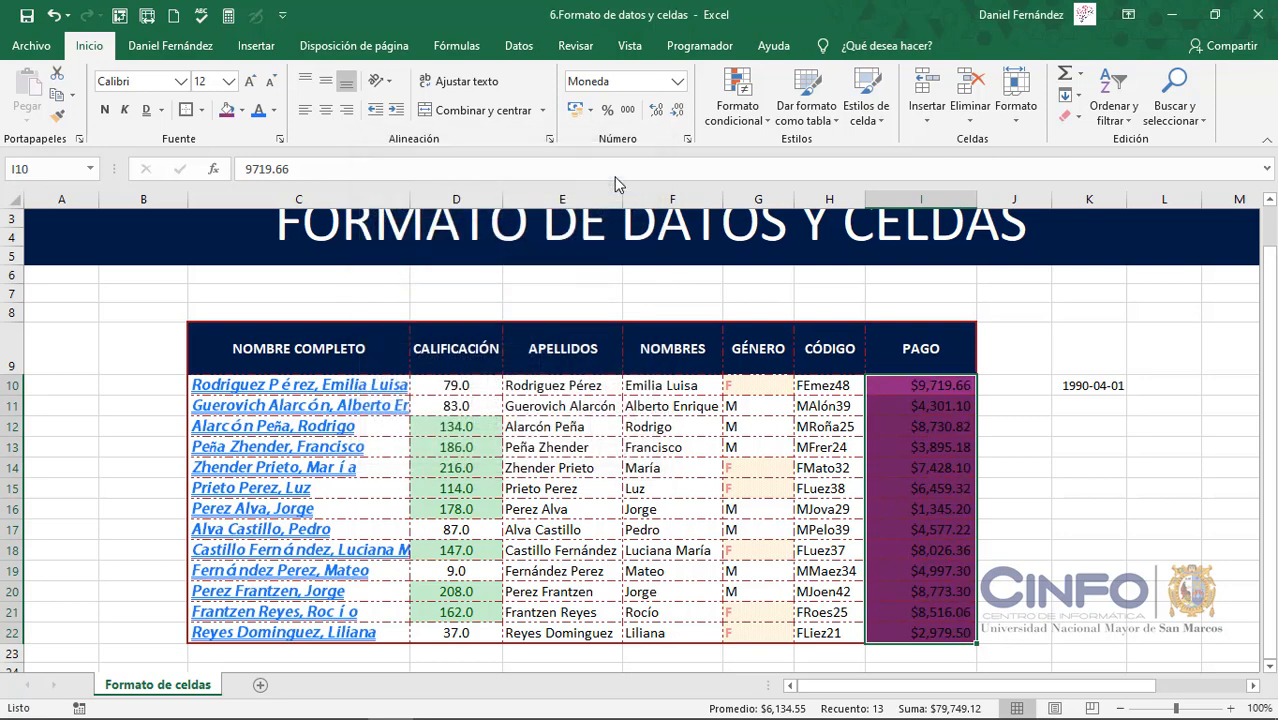
click(1053, 426)
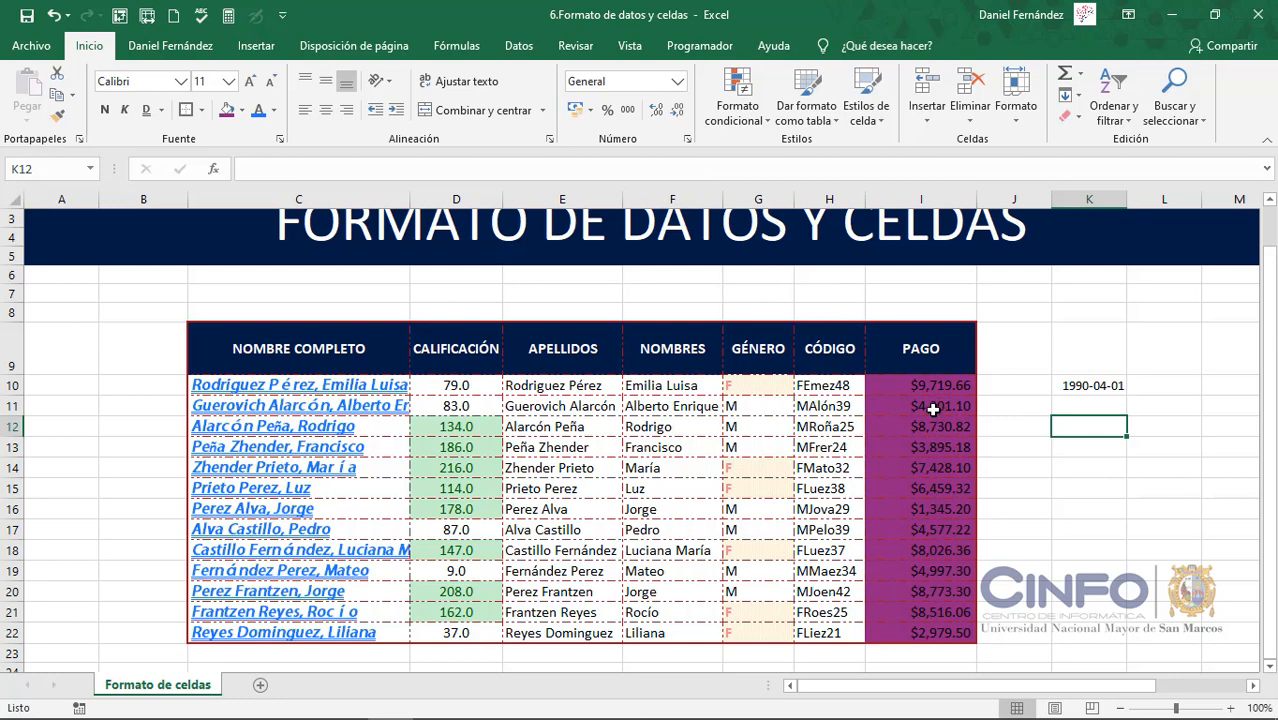
Format the PAGO amounts in I10:I22 with a Blanco, Fondo 1 font color and bold.
click(923, 385)
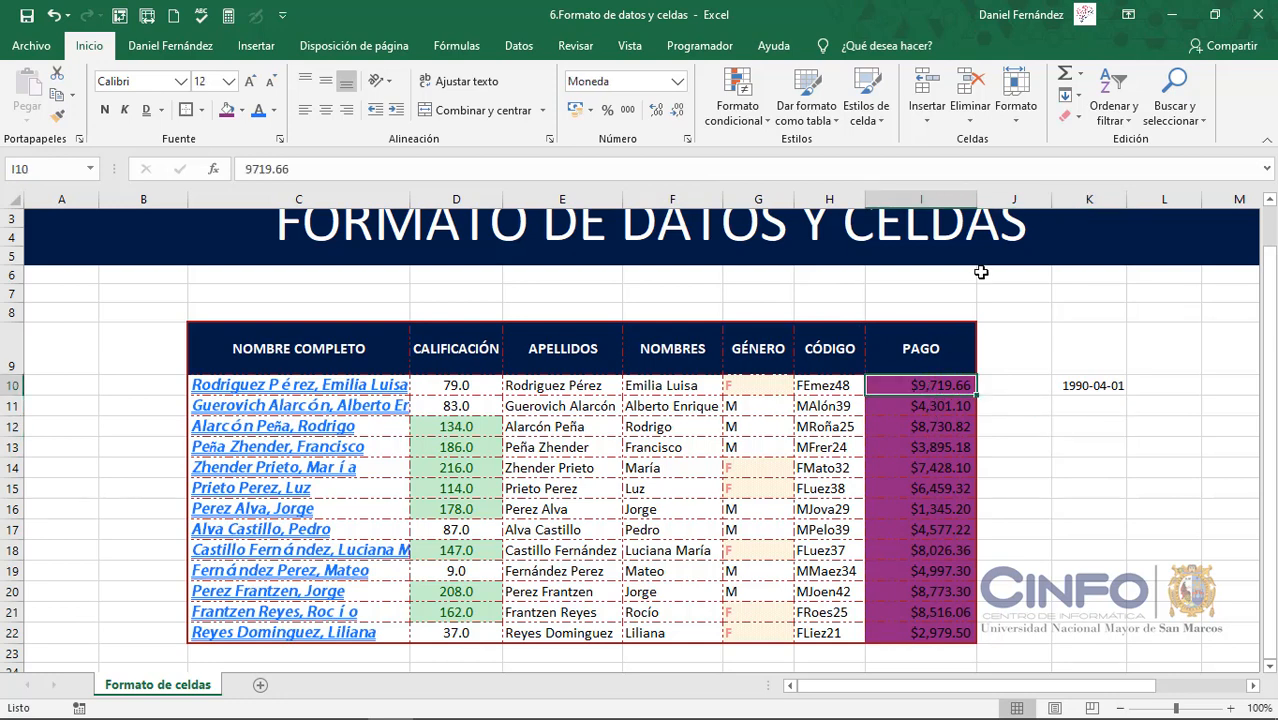
key(ctrl+shift+Down)
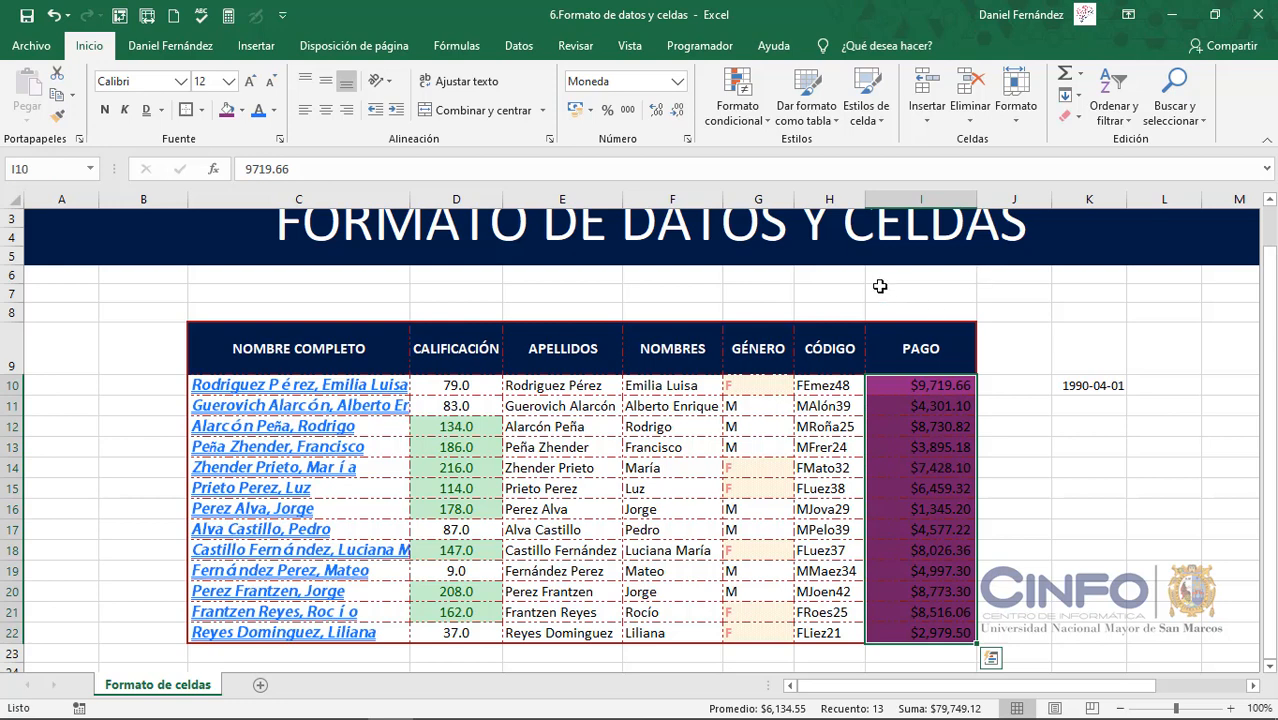
click(276, 111)
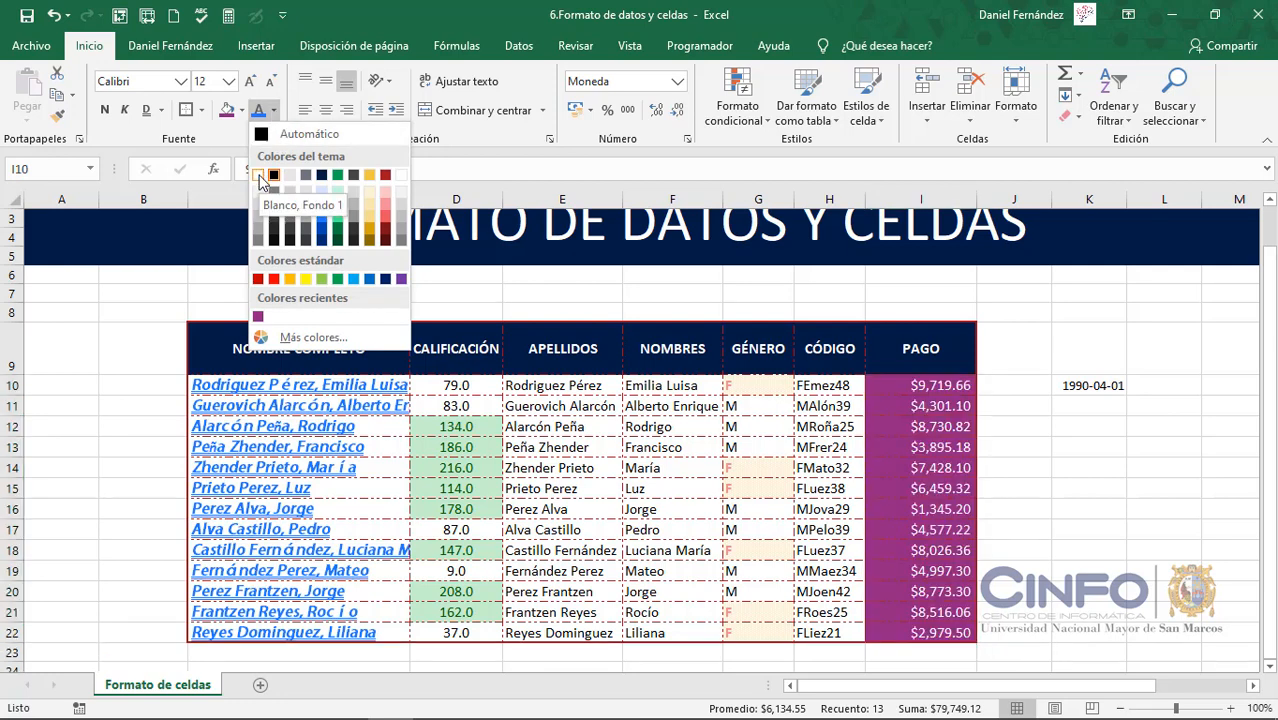
click(259, 177)
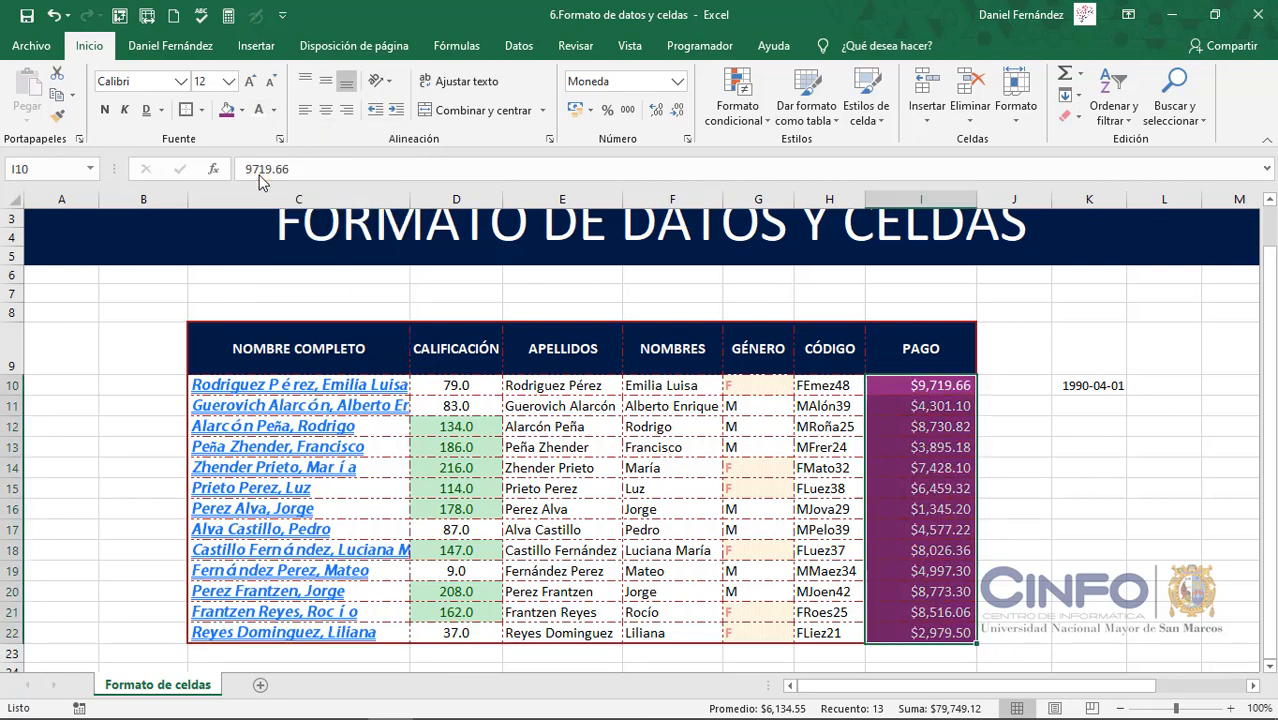
click(102, 112)
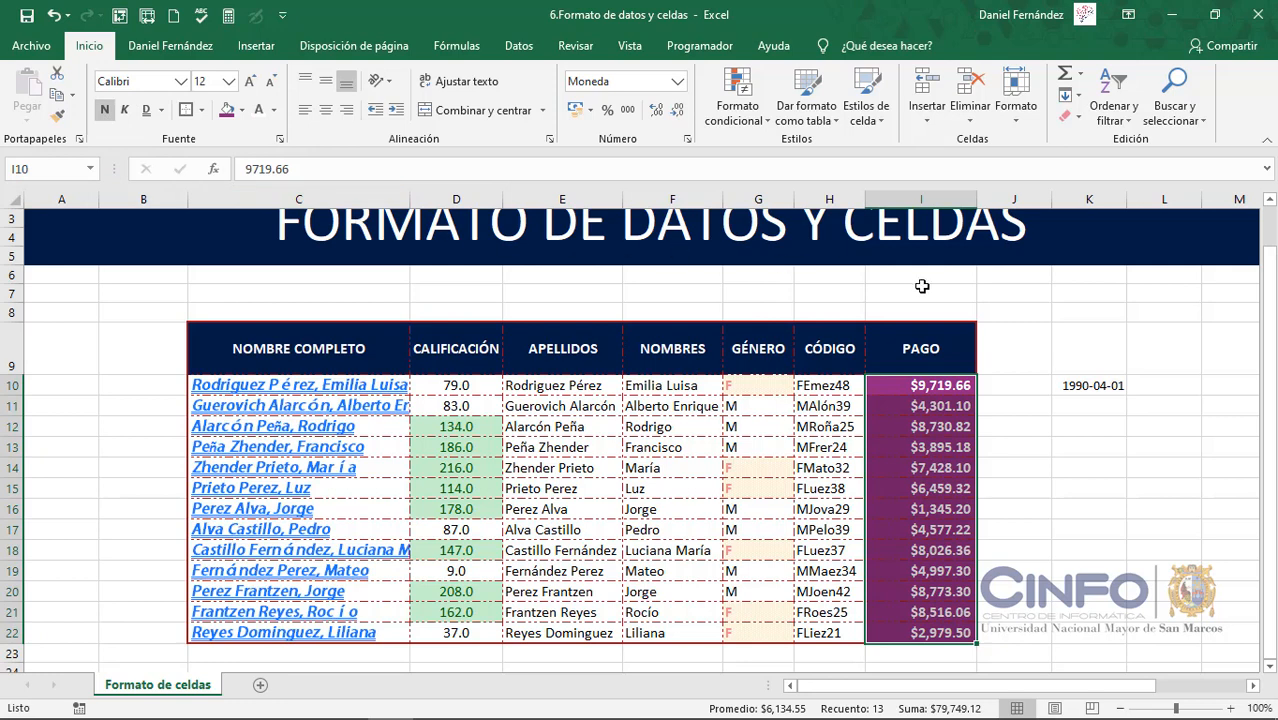
click(994, 332)
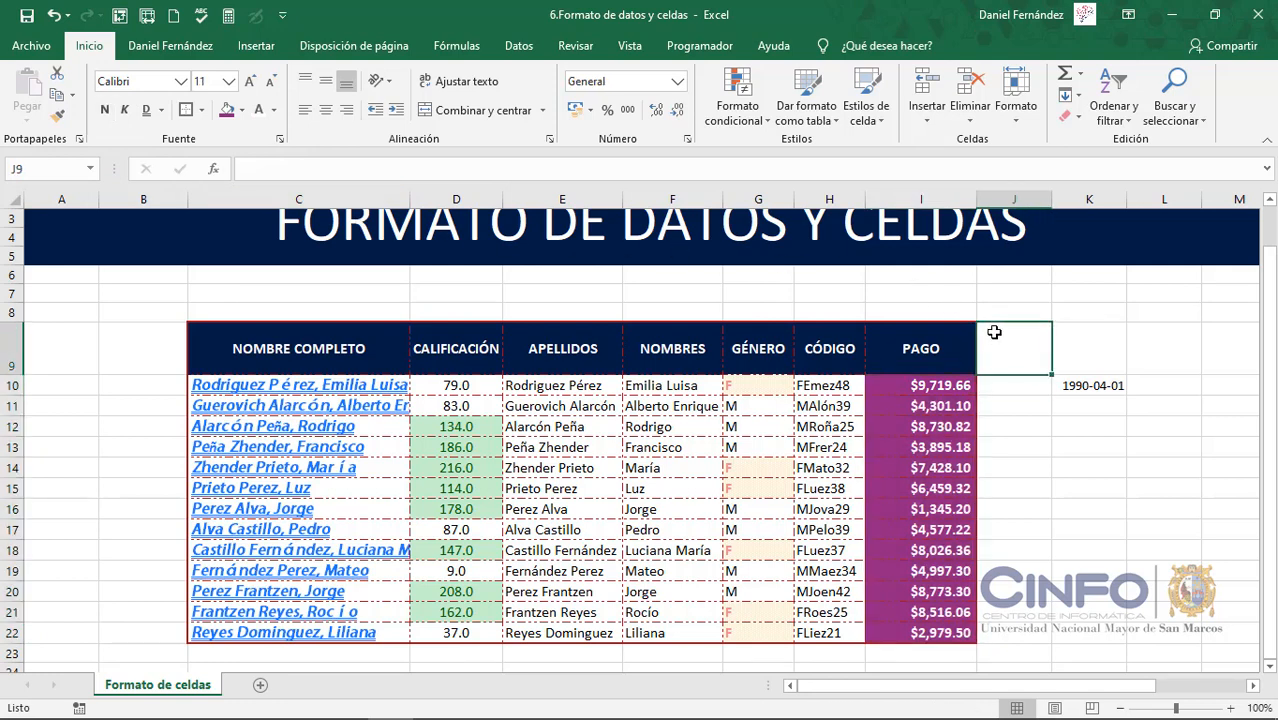